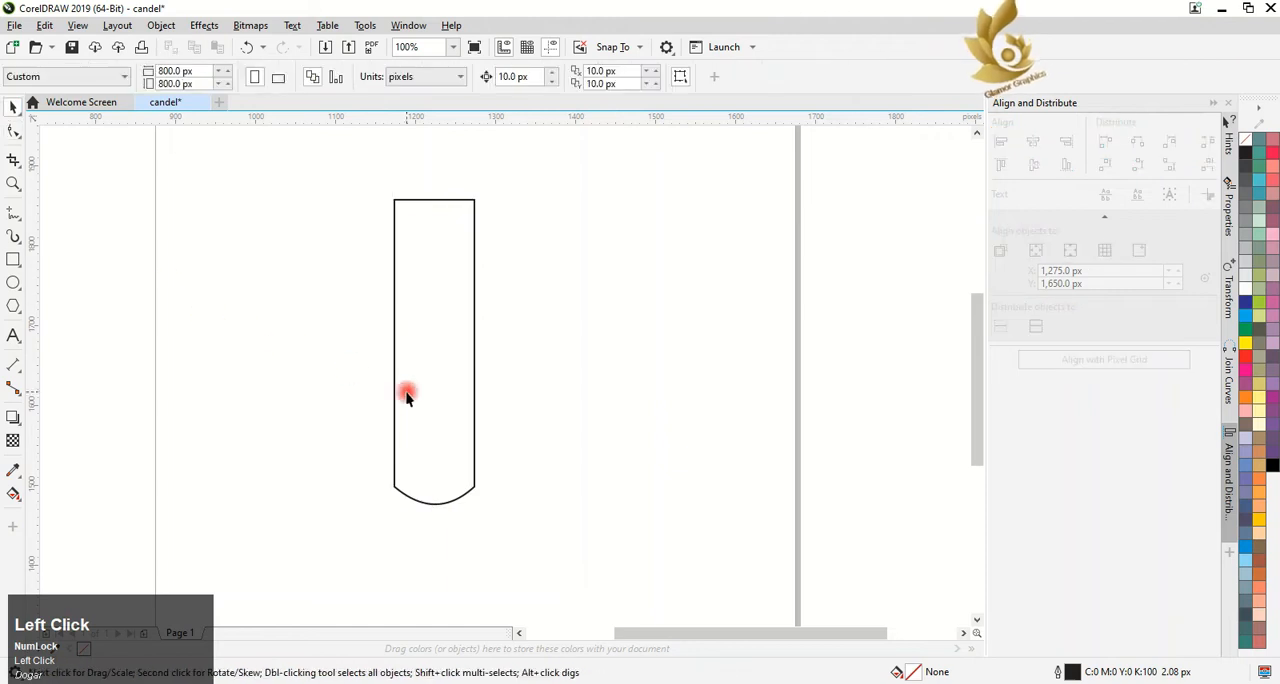
Duplicate the candle outline, align the copy over the original, and shorten it from the lower end to about 211 px tall
{"action": "right_click", "coordinate": [398, 412]}
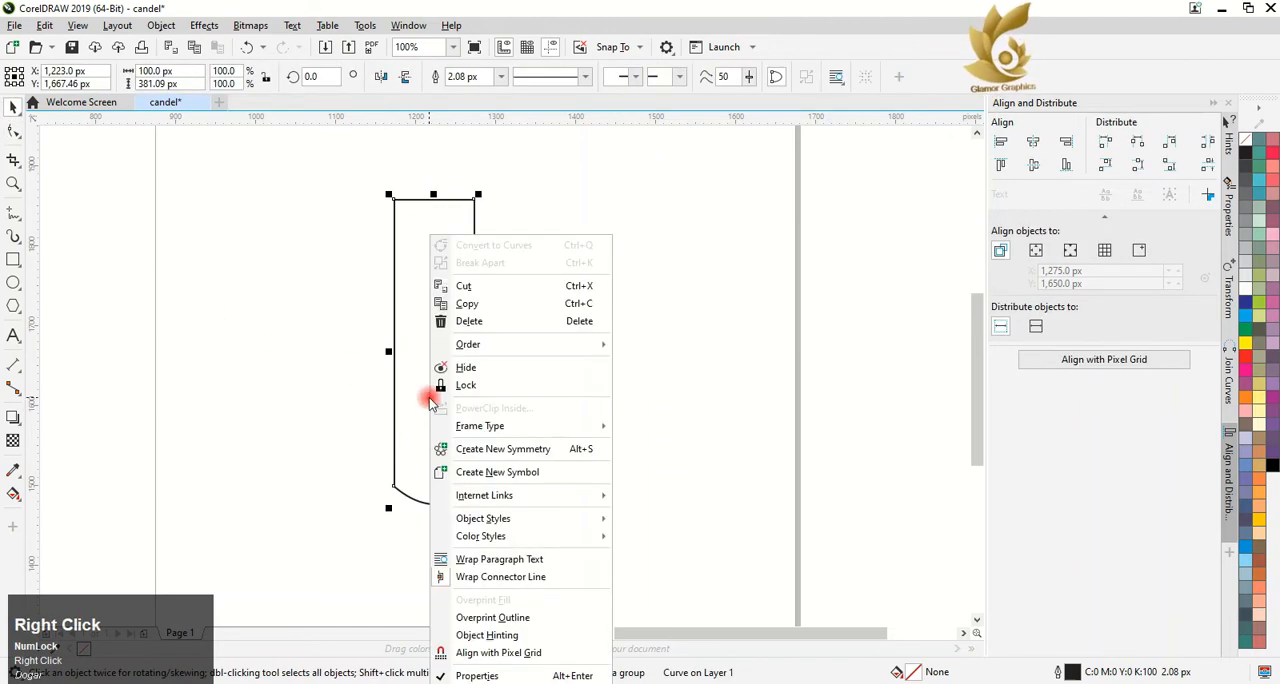
{"action": "left_click", "coordinate": [47, 14]}
{"action": "left_click", "coordinate": [45, 24]}
{"action": "left_click", "coordinate": [106, 234]}
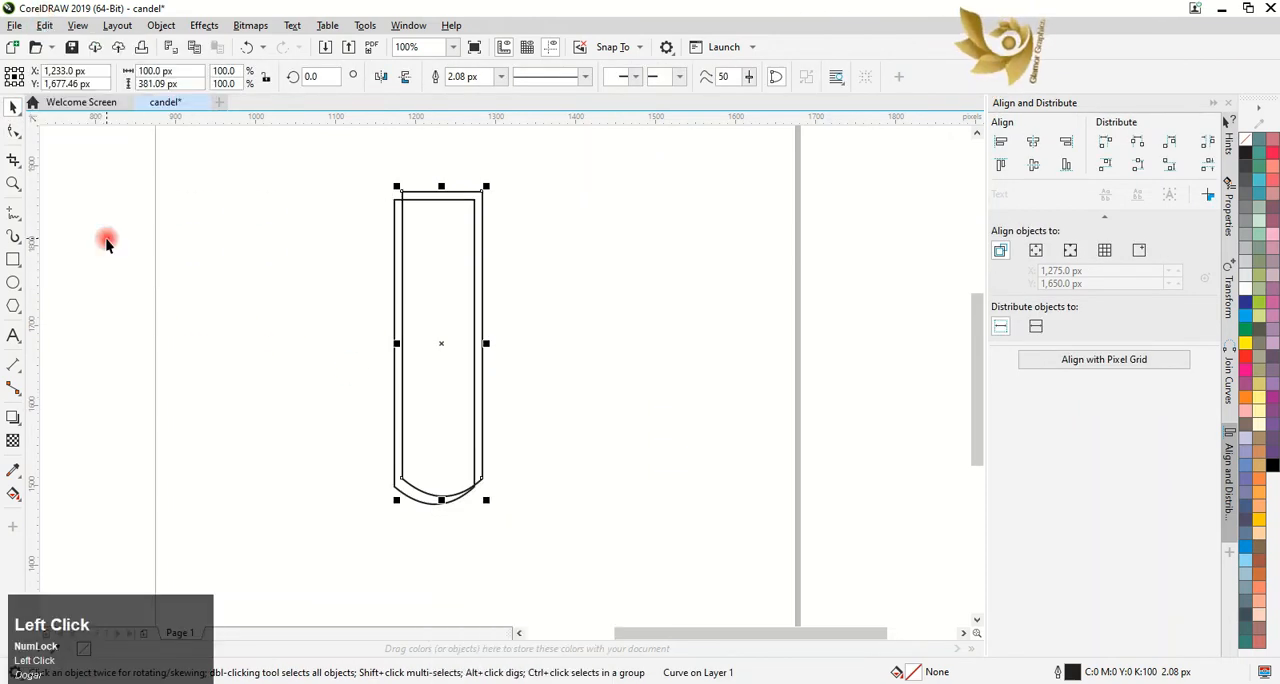
{"action": "left_click_drag", "start_coordinate": [440, 343], "coordinate": [428, 354]}
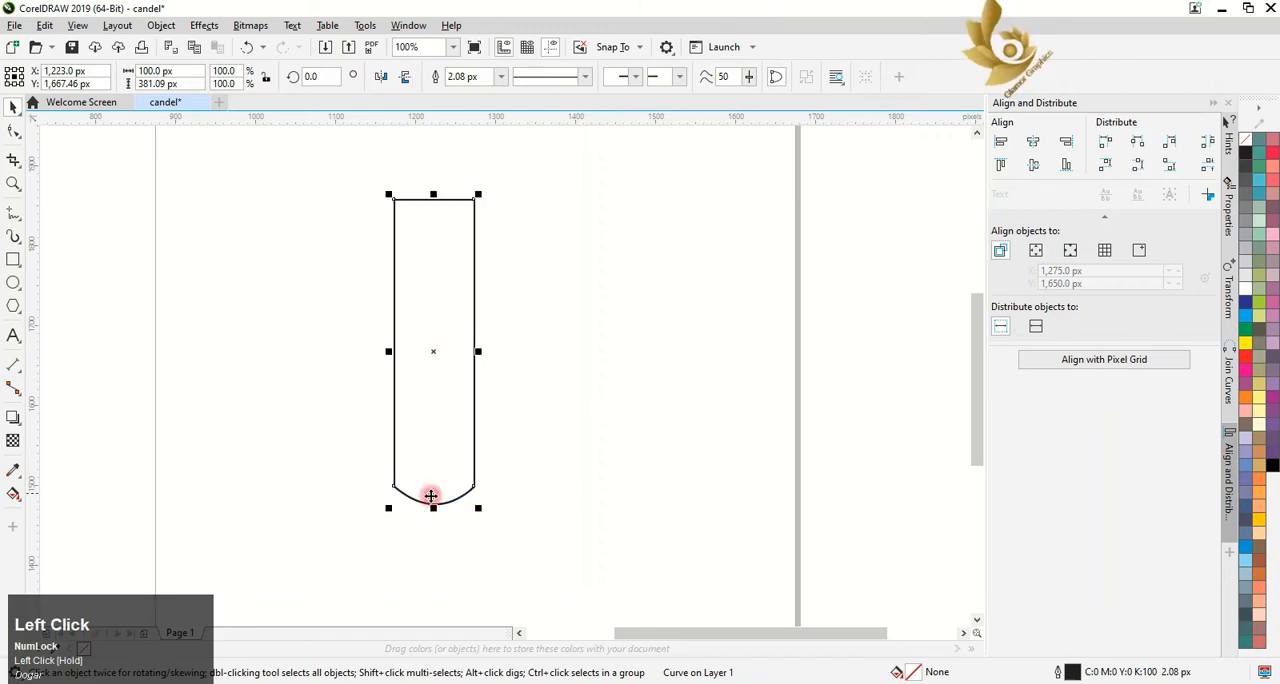
{"action": "left_click_drag", "start_coordinate": [433, 508], "coordinate": [433, 373]}
Reshape the shortened copy's lower edge into uneven wax drips by adding nodes and bending the curve, one long drip and one short
{"action": "left_click", "coordinate": [13, 132]}
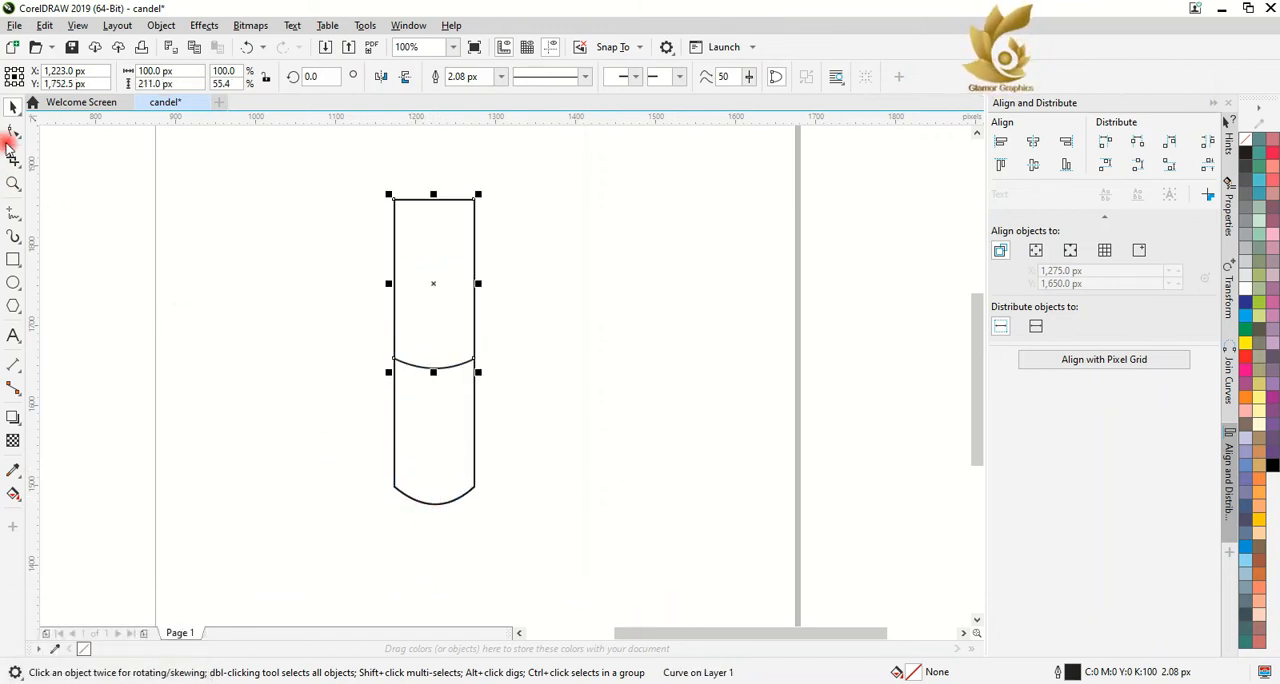
{"action": "double_click", "coordinate": [450, 367]}
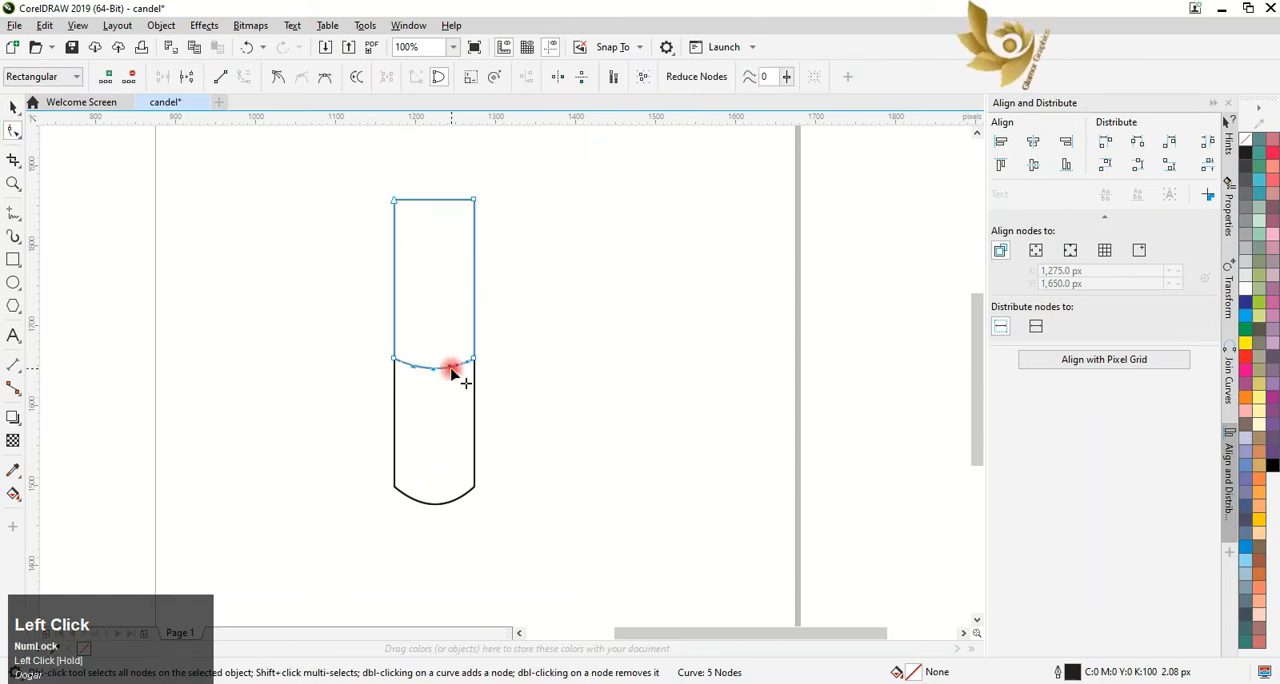
{"action": "left_click_drag", "start_coordinate": [450, 367], "coordinate": [456, 424]}
{"action": "left_click", "coordinate": [472, 360]}
{"action": "left_click", "coordinate": [414, 367]}
{"action": "left_click_drag", "start_coordinate": [414, 369], "coordinate": [432, 468]}
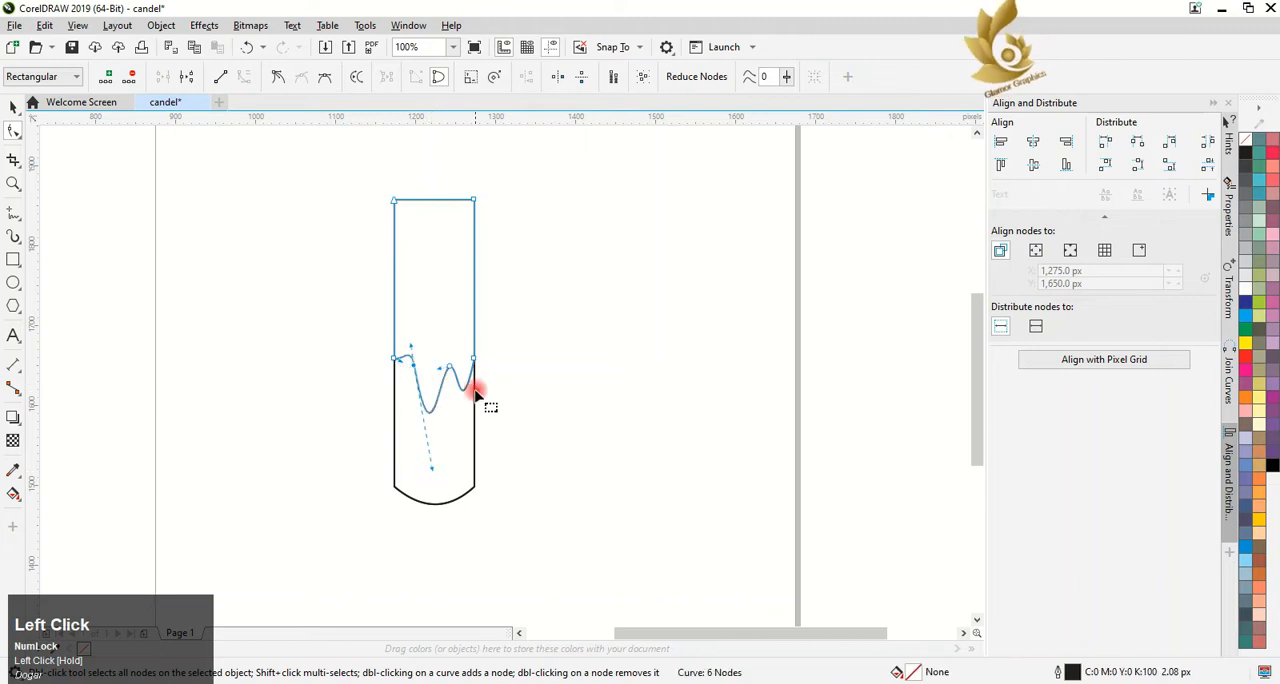
{"action": "left_click_drag", "start_coordinate": [463, 388], "coordinate": [468, 381]}
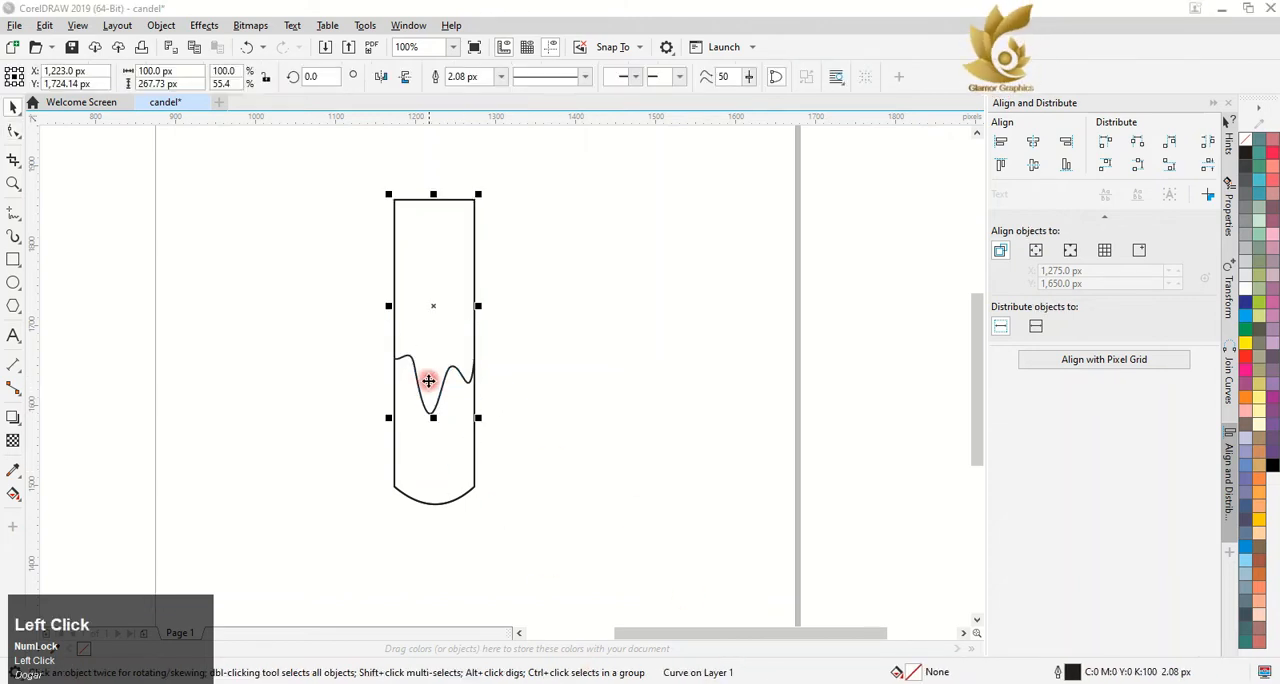
Duplicate only the wavy drip edge as an open curve and place it across the candle near its upper end
{"action": "left_click", "coordinate": [237, 337]}
{"action": "left_click", "coordinate": [434, 408]}
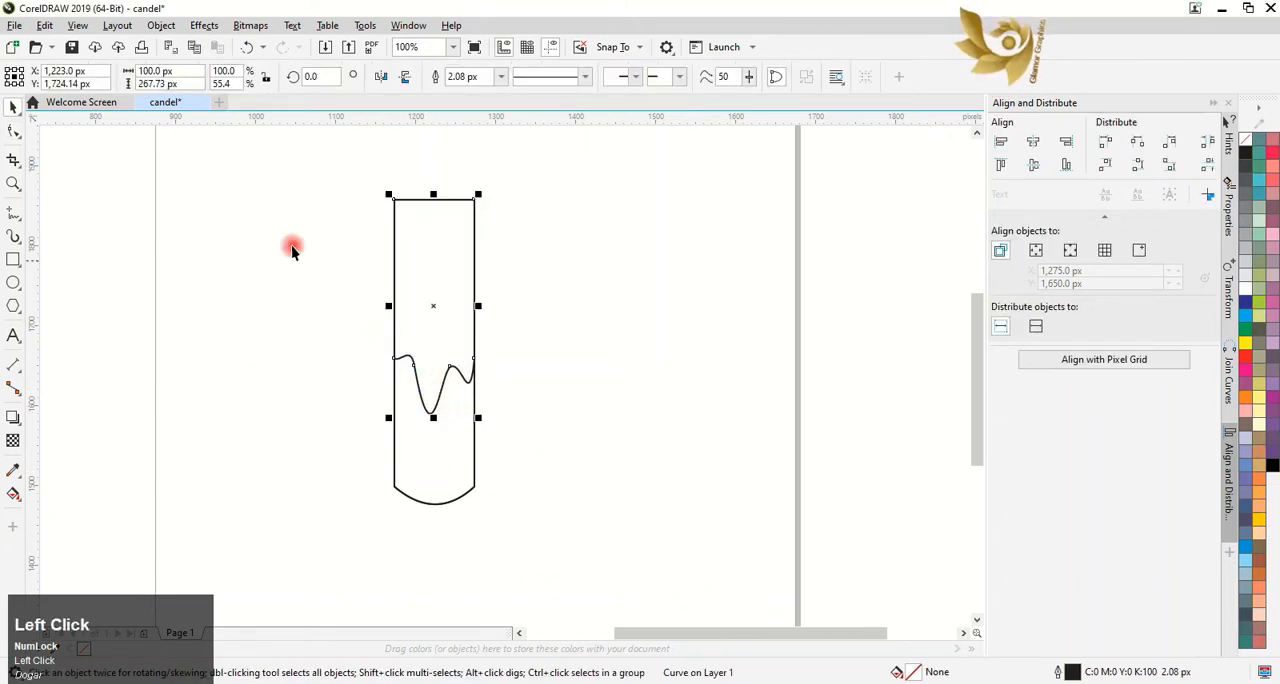
{"action": "left_click", "coordinate": [13, 131]}
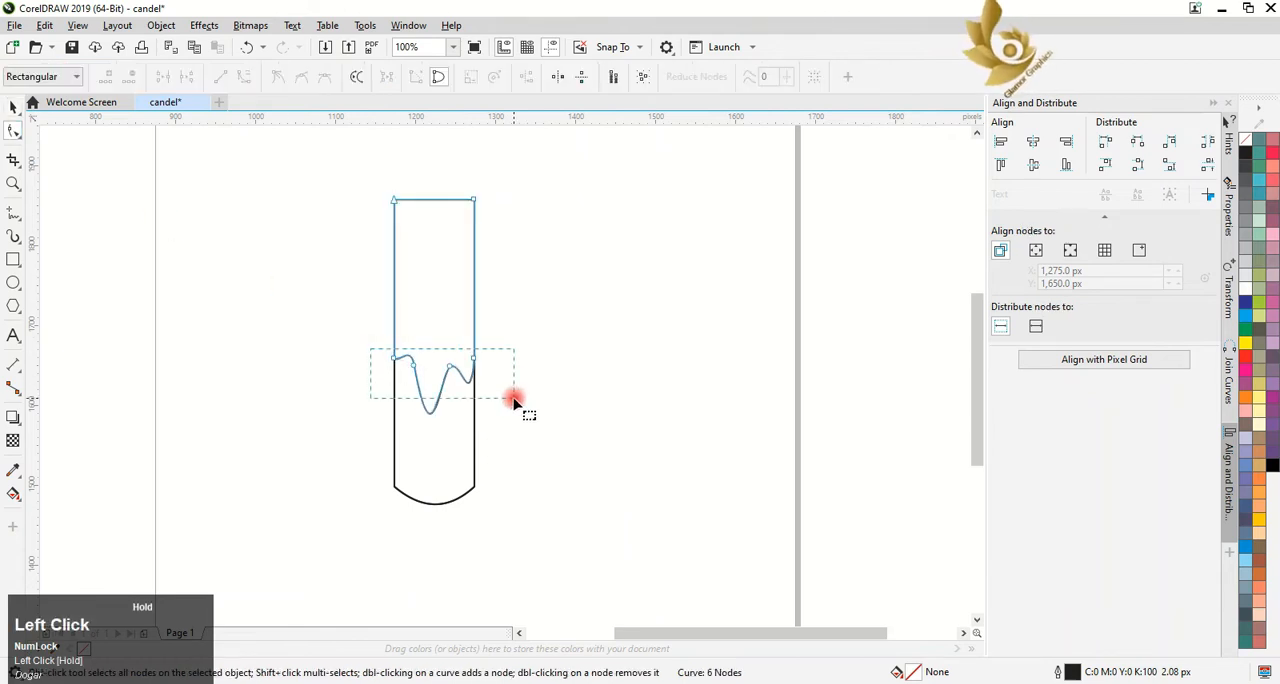
{"action": "left_click_drag", "start_coordinate": [513, 398], "coordinate": [513, 399]}
{"action": "left_click", "coordinate": [44, 25]}
{"action": "left_click", "coordinate": [63, 229]}
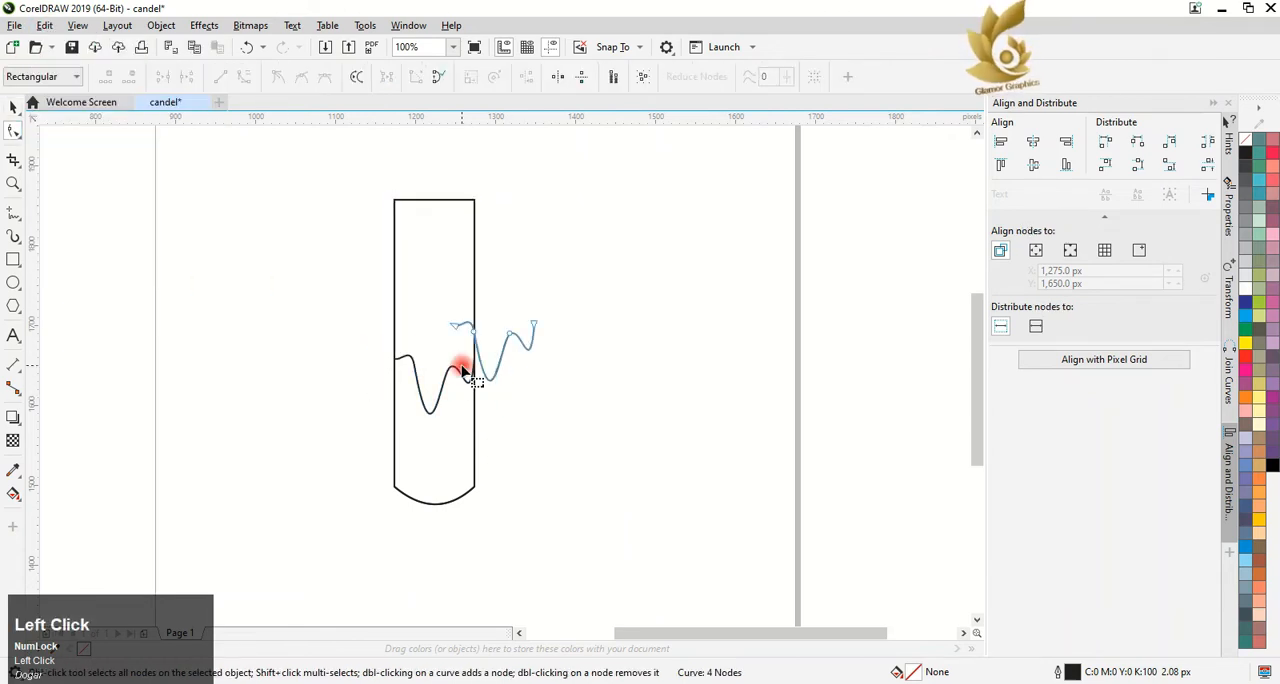
{"action": "left_click", "coordinate": [13, 107]}
{"action": "left_click_drag", "start_coordinate": [497, 349], "coordinate": [434, 264]}
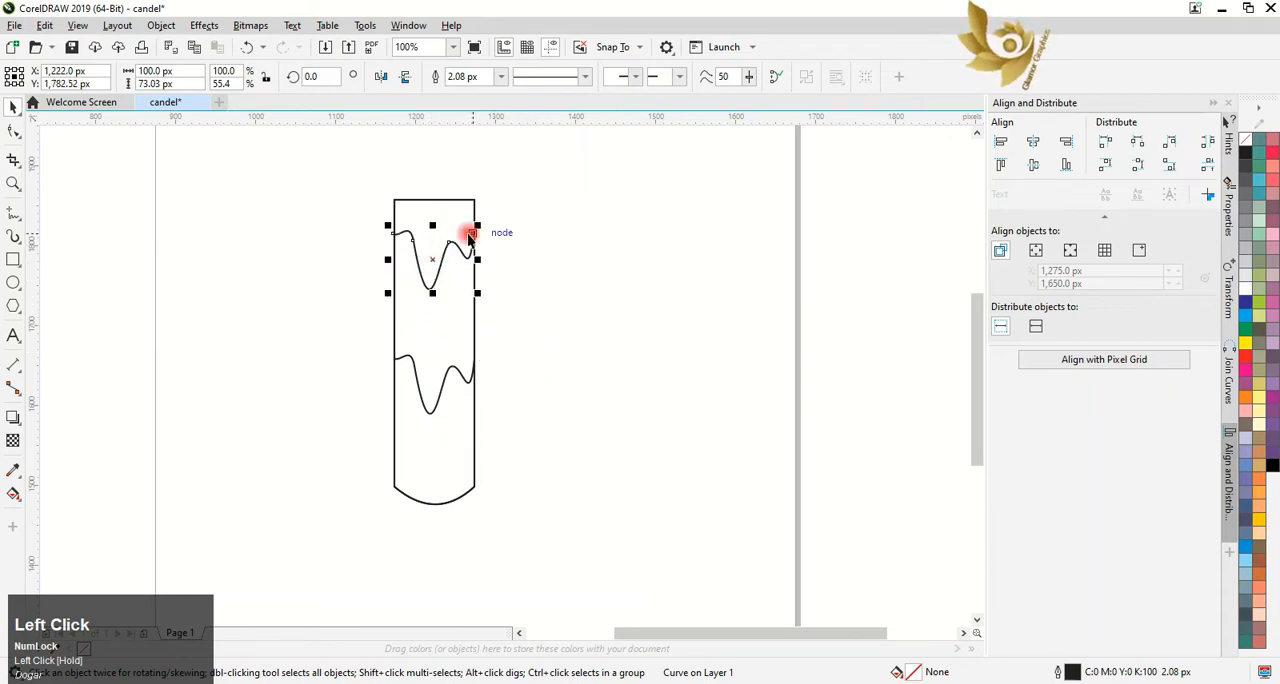
{"action": "scroll", "coordinate": [475, 217], "scroll_direction": "up", "scroll_amount": 3}
{"action": "left_click_drag", "start_coordinate": [450, 373], "coordinate": [449, 374]}
{"action": "scroll", "coordinate": [450, 374], "scroll_direction": "down", "scroll_amount": 2}
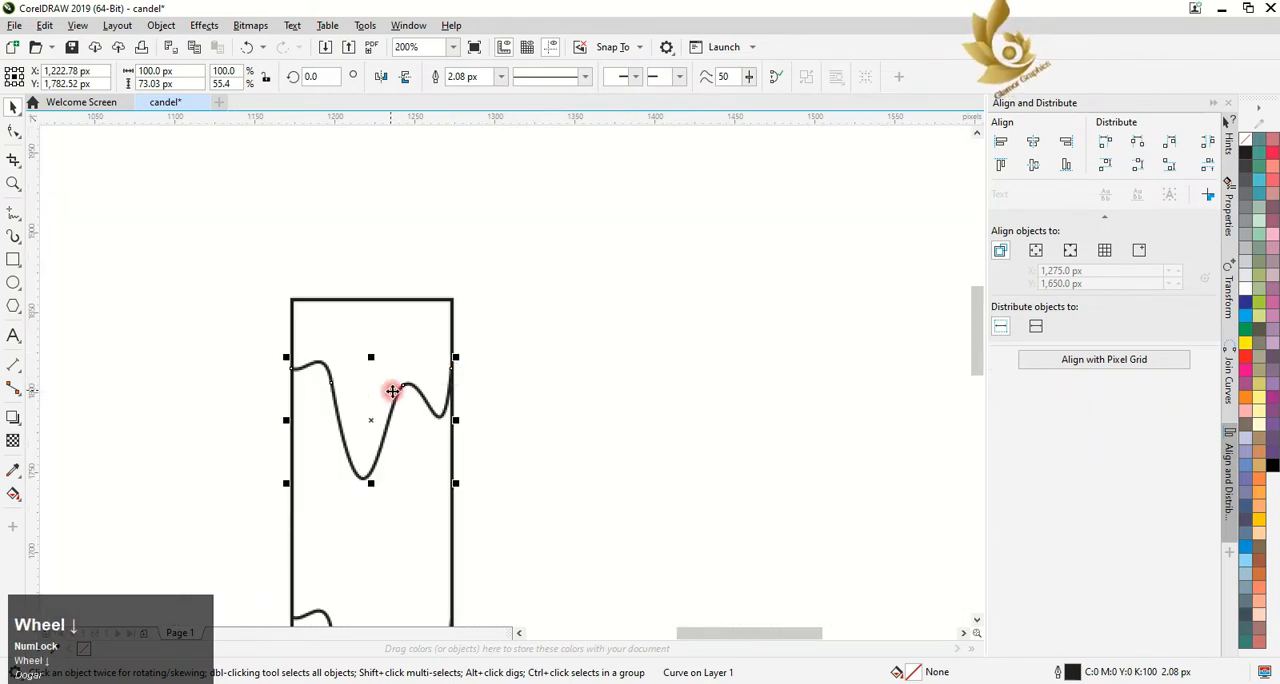
Delete the extra node from the upper wave and smooth it into one shallow dip about 53 px tall
{"action": "left_click", "coordinate": [13, 130]}
{"action": "double_click", "coordinate": [402, 389]}
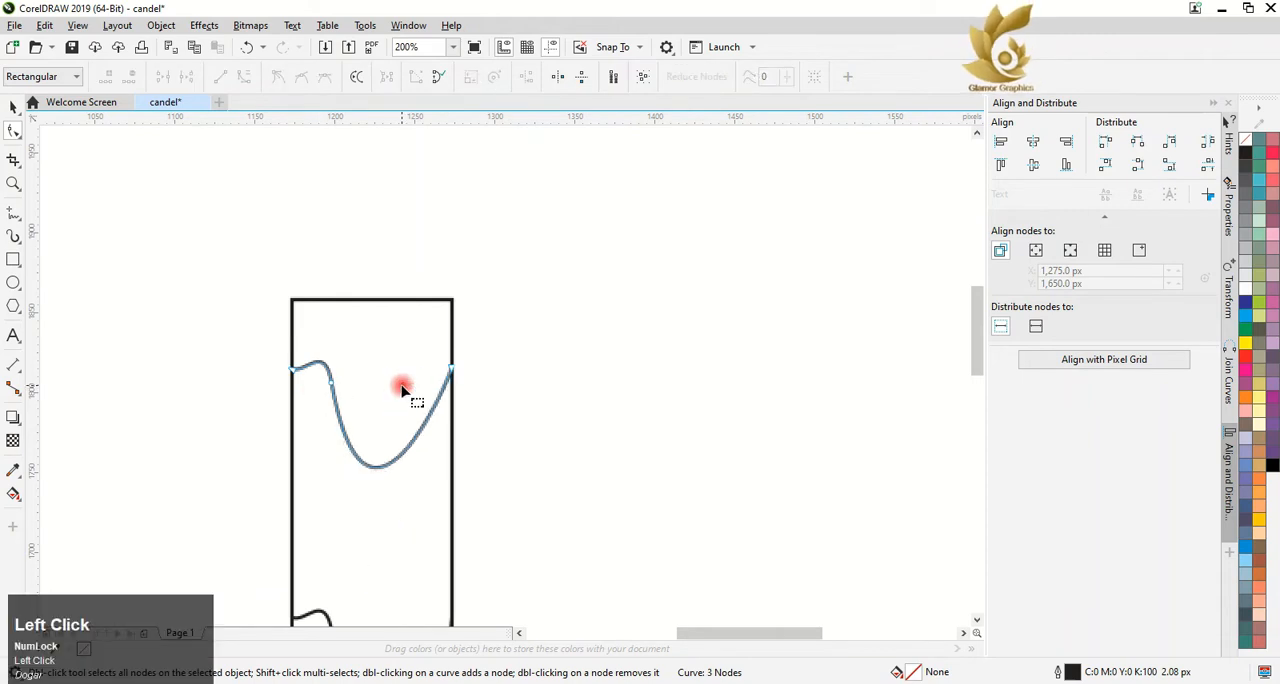
{"action": "left_click", "coordinate": [329, 382]}
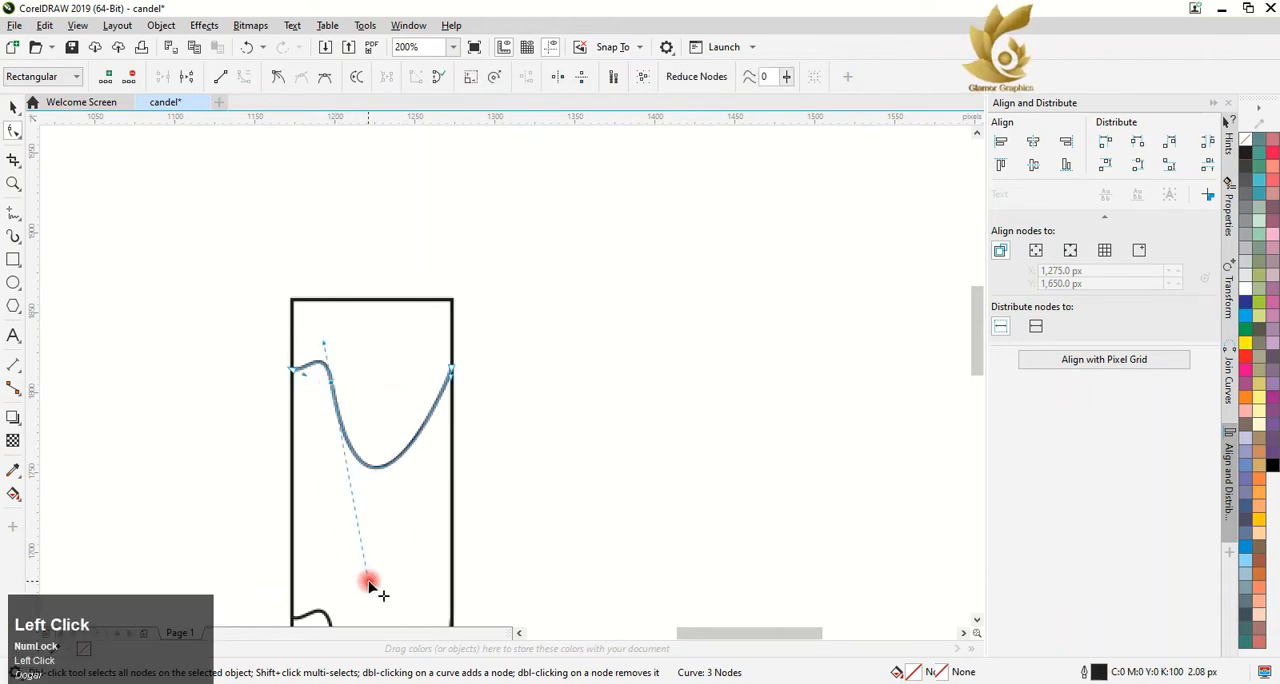
{"action": "left_click_drag", "start_coordinate": [367, 580], "coordinate": [402, 530]}
{"action": "left_click_drag", "start_coordinate": [303, 373], "coordinate": [341, 455]}
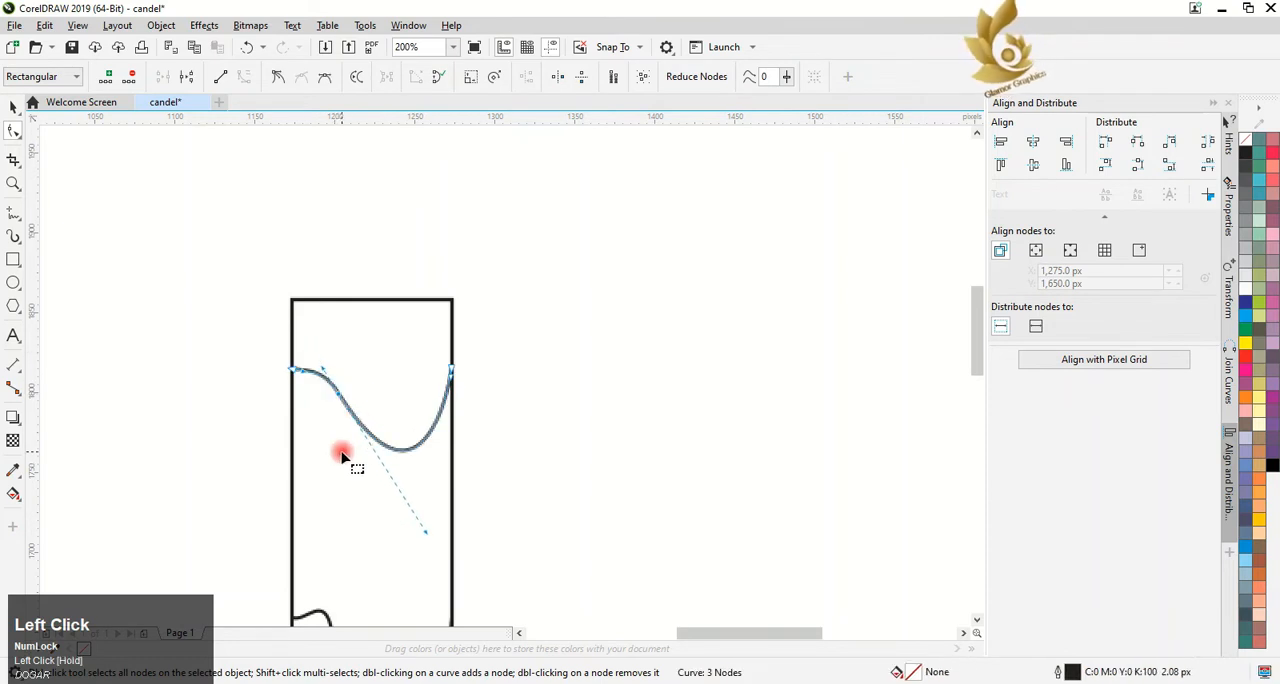
{"action": "left_click_drag", "start_coordinate": [427, 533], "coordinate": [412, 538]}
{"action": "left_click", "coordinate": [14, 107]}
Fill the full candle body with light yellow (C0 M0 Y60 K0)
{"action": "scroll", "coordinate": [383, 430], "scroll_direction": "down", "scroll_amount": 2}
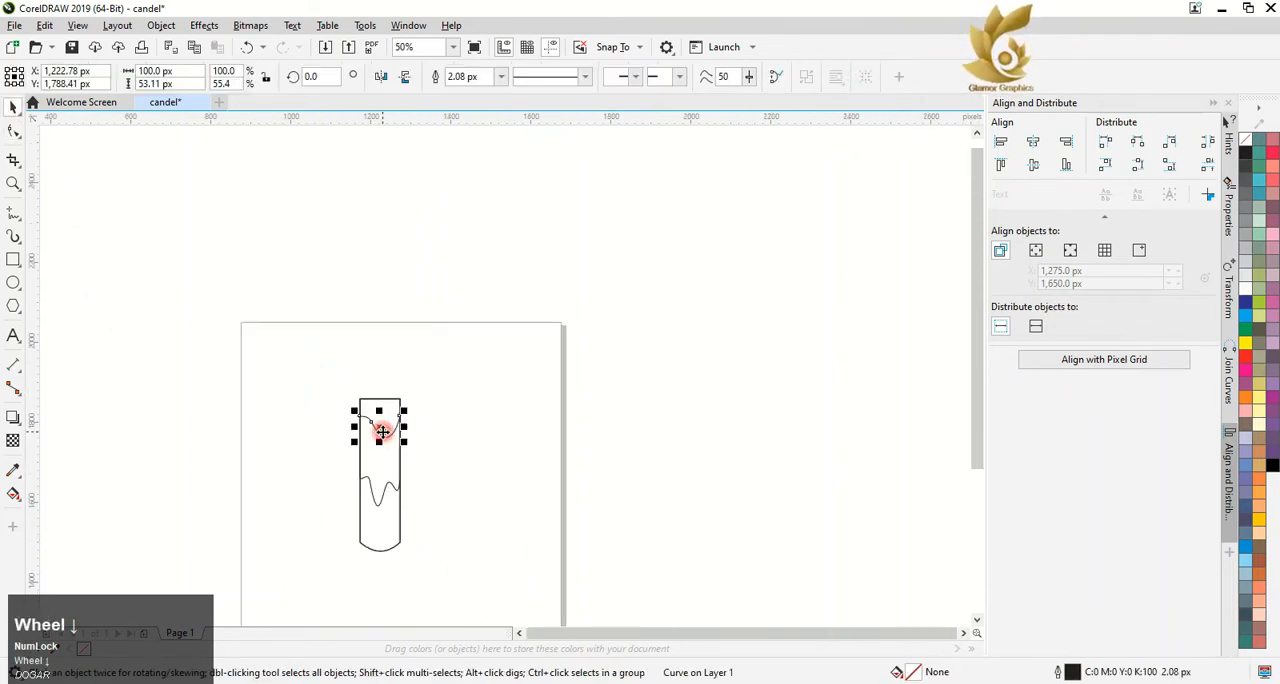
{"action": "scroll", "coordinate": [404, 511], "scroll_direction": "up", "scroll_amount": 1}
{"action": "left_click", "coordinate": [382, 549]}
{"action": "left_click", "coordinate": [1261, 404]}
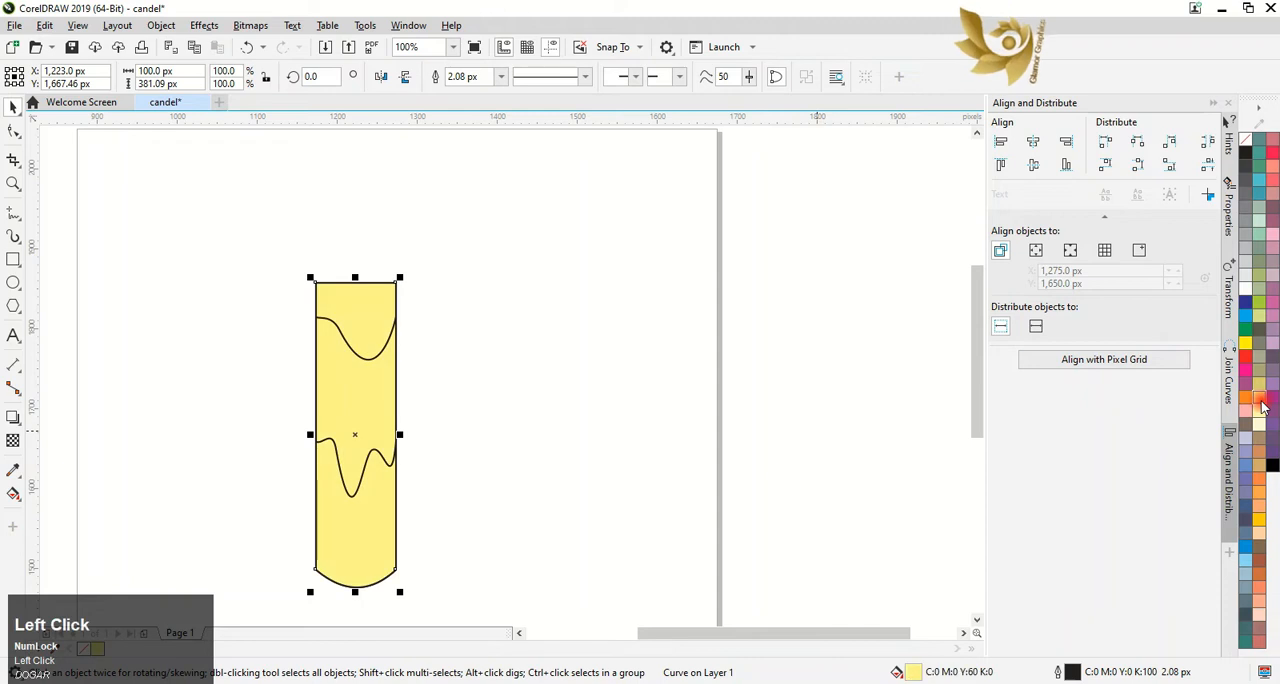
Try Smart Fill on the section above the upper wave, and undo the fill
{"action": "left_click", "coordinate": [13, 493]}
{"action": "left_click", "coordinate": [60, 511]}
{"action": "left_click", "coordinate": [372, 313]}
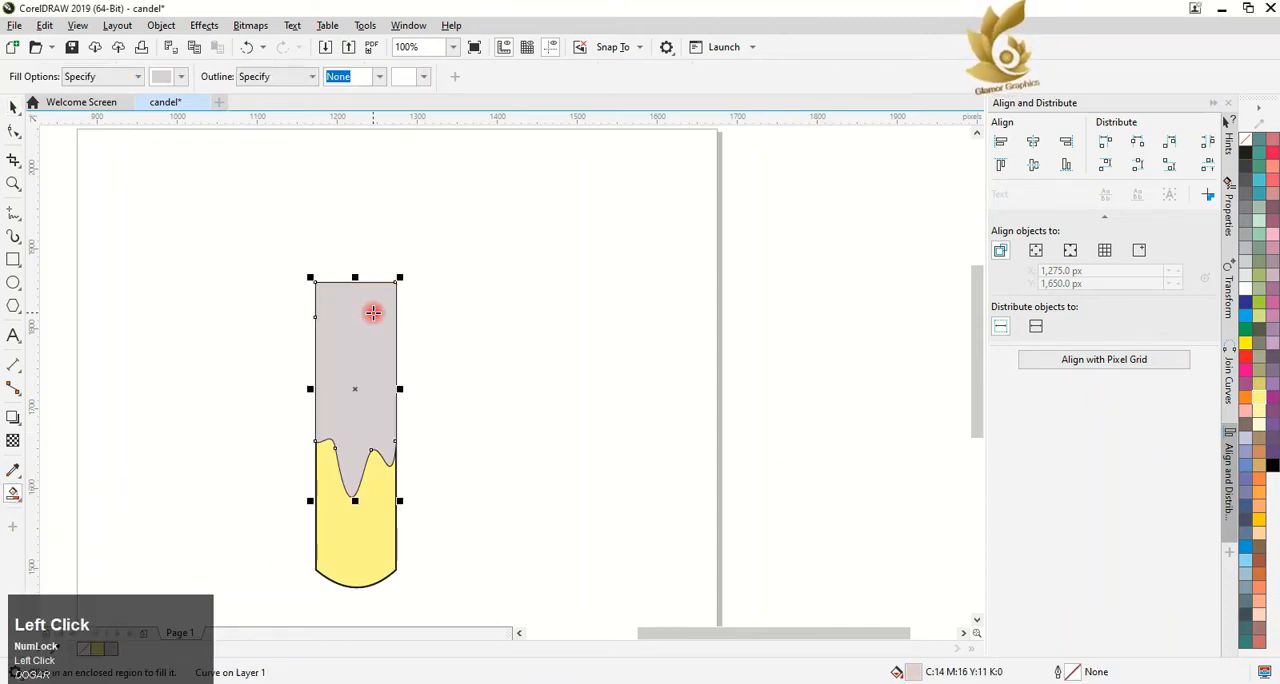
{"action": "key", "text": "ctrl+z"}
Try to join all the candle curves with the Extend option, and test Smart Fill on the uppermost section
{"action": "left_click", "coordinate": [13, 107]}
{"action": "left_click_drag", "start_coordinate": [265, 195], "coordinate": [430, 618]}
{"action": "left_click", "coordinate": [1226, 385]}
{"action": "left_click", "coordinate": [1020, 253]}
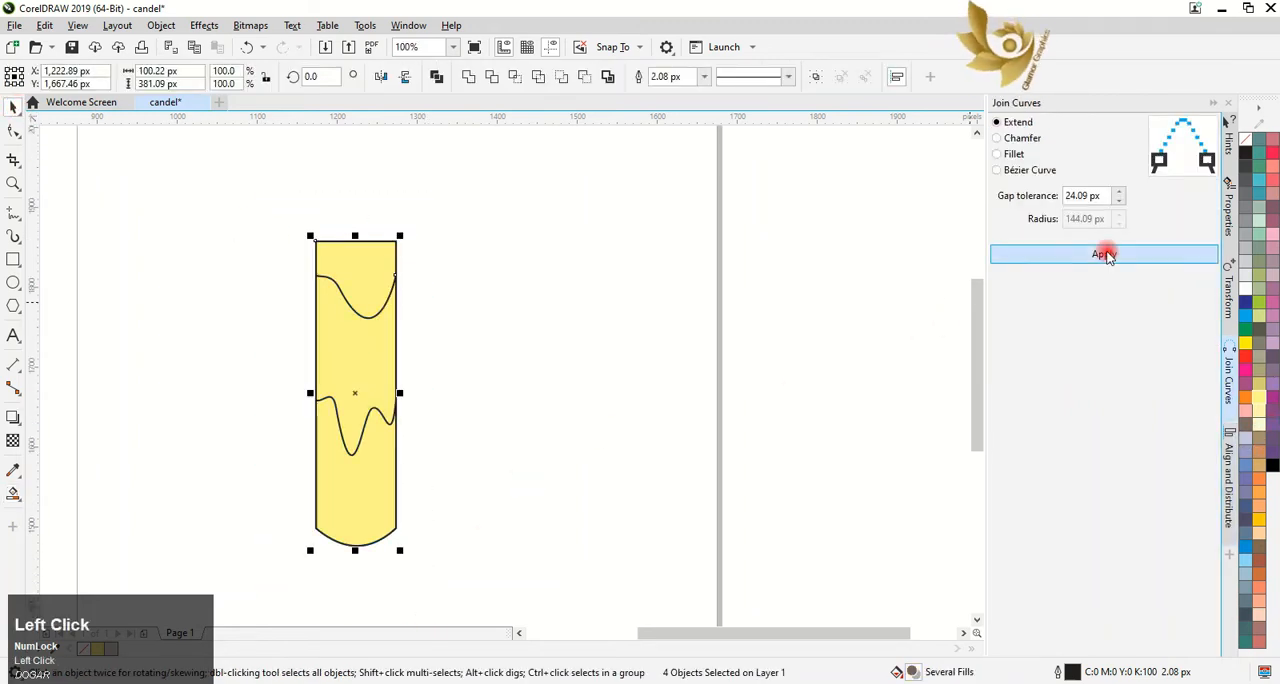
{"action": "left_click", "coordinate": [100, 378]}
{"action": "left_click", "coordinate": [13, 493]}
{"action": "left_click", "coordinate": [363, 300]}
{"action": "key", "text": "ctrl+z"}
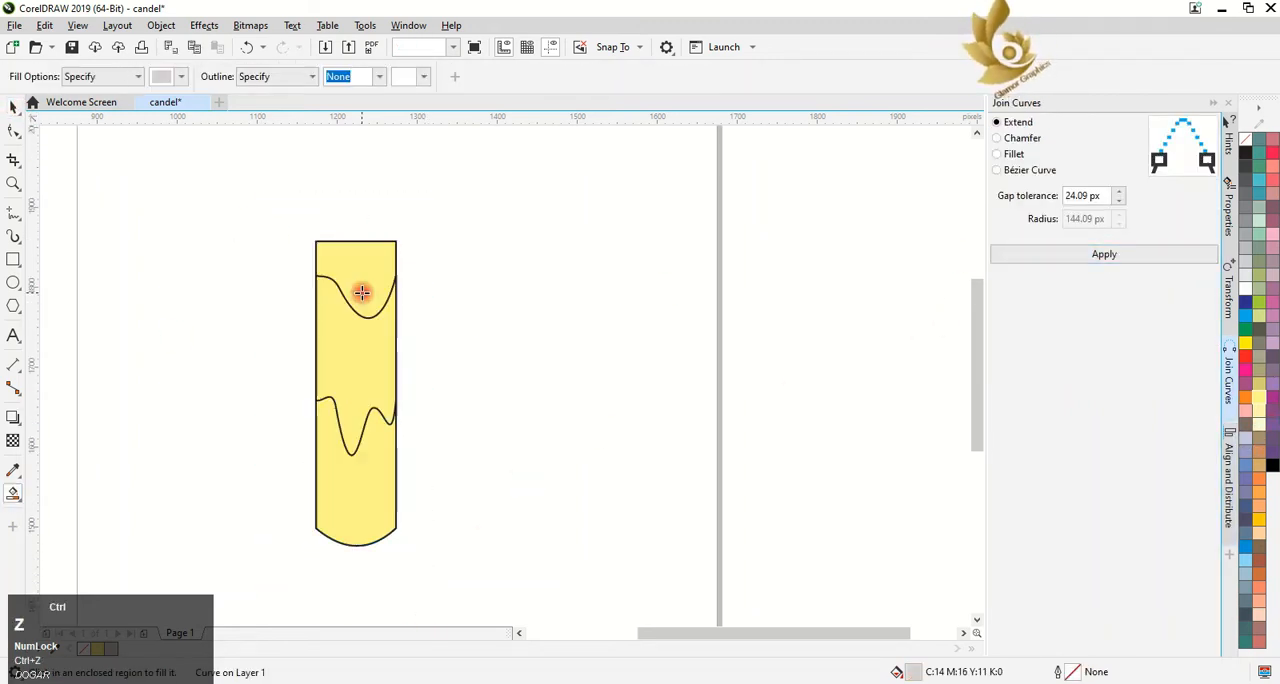
Try to join the upper wave's ends to the drip shape's side edges with the Extend option of Join Curves
{"action": "left_click", "coordinate": [10, 107]}
{"action": "scroll", "coordinate": [255, 235], "scroll_direction": "up", "scroll_amount": 5}
{"action": "left_click", "coordinate": [709, 532]}
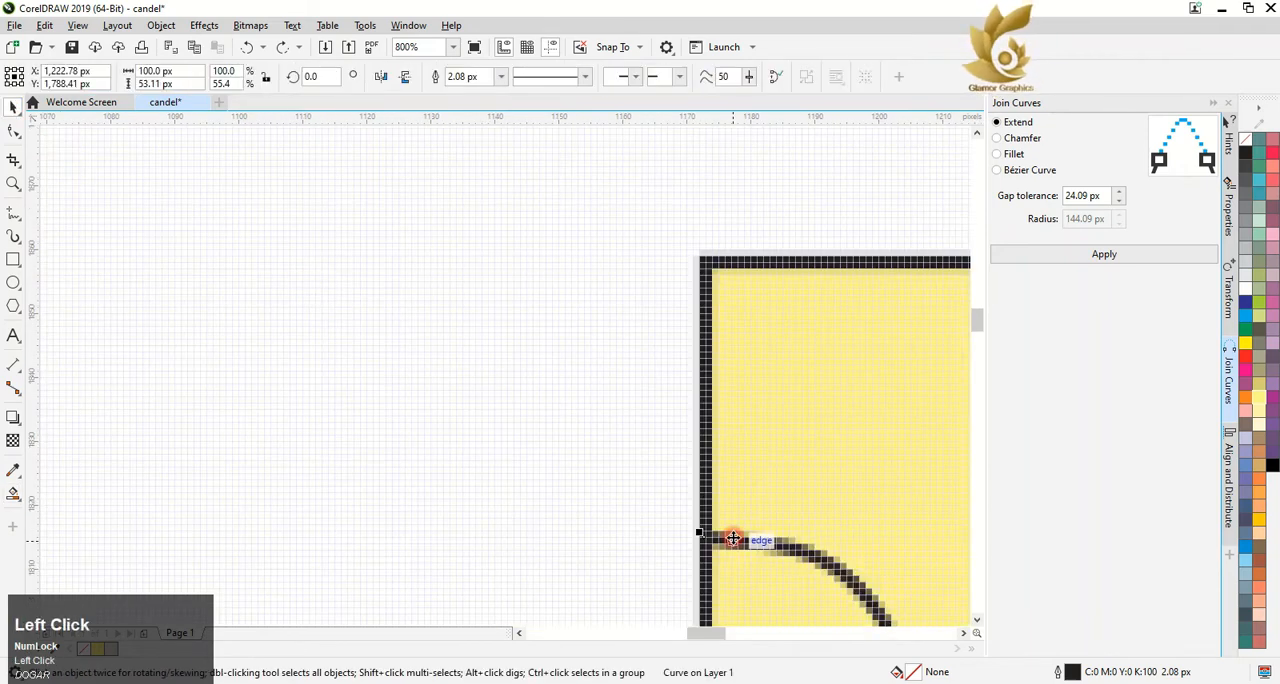
{"action": "left_click", "coordinate": [705, 465], "text": "shift"}
{"action": "left_click", "coordinate": [1203, 254]}
{"action": "scroll", "coordinate": [892, 405], "scroll_direction": "down", "scroll_amount": 3}
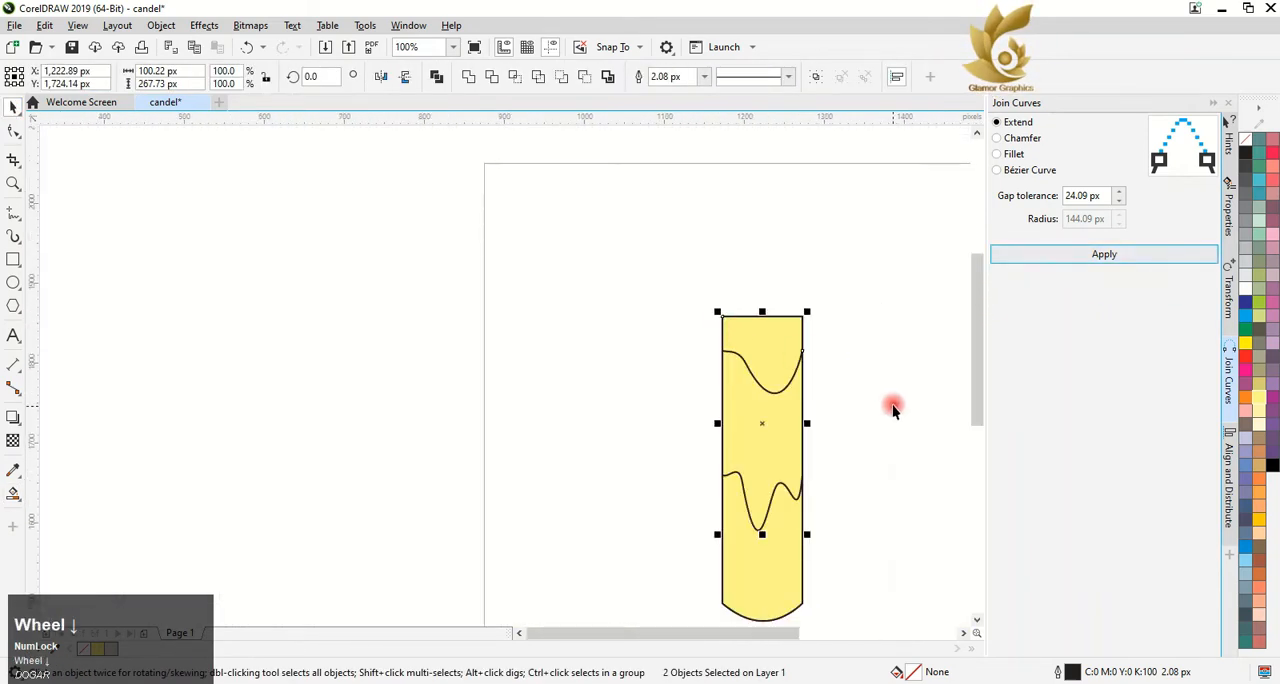
{"action": "scroll", "coordinate": [794, 377], "scroll_direction": "up", "scroll_amount": 3}
{"action": "left_click", "coordinate": [777, 503]}
{"action": "left_click", "coordinate": [791, 395], "text": "shift"}
{"action": "left_click", "coordinate": [1068, 255]}
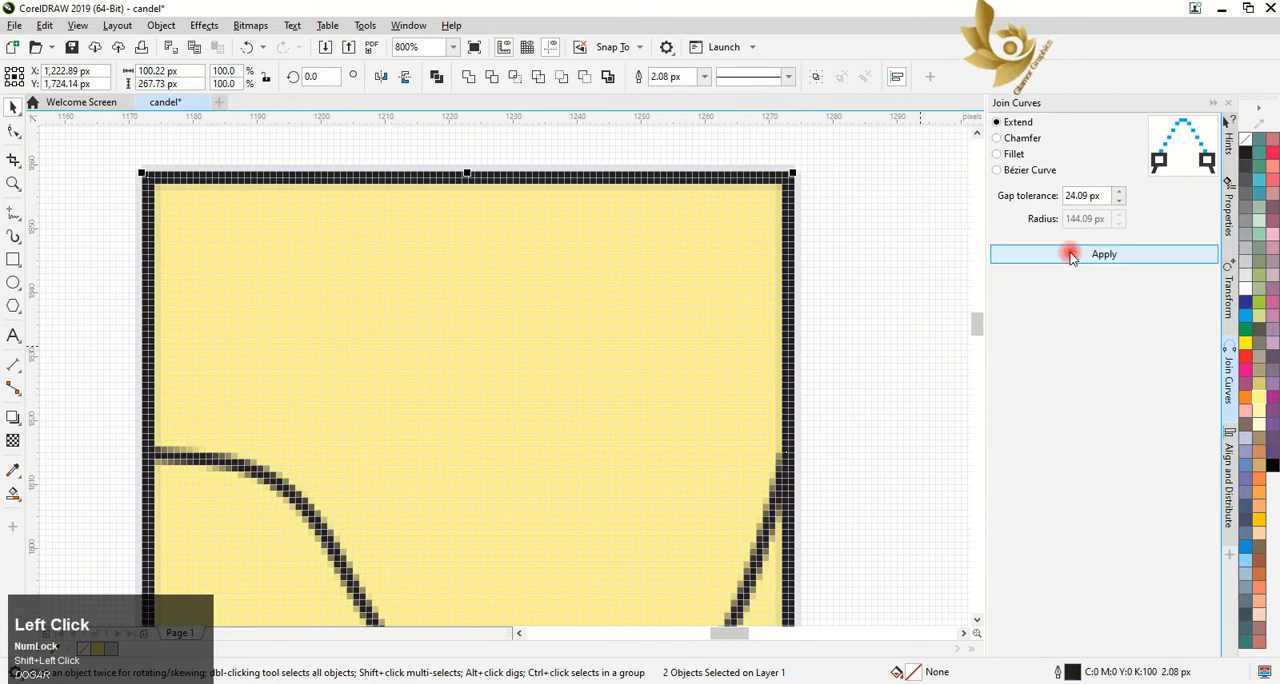
Test Smart Fill on the candle's uppermost section and on its middle section, undoing each fill
{"action": "scroll", "coordinate": [852, 363], "scroll_direction": "down", "scroll_amount": 3}
{"action": "left_click", "coordinate": [10, 494]}
{"action": "left_click", "coordinate": [803, 363]}
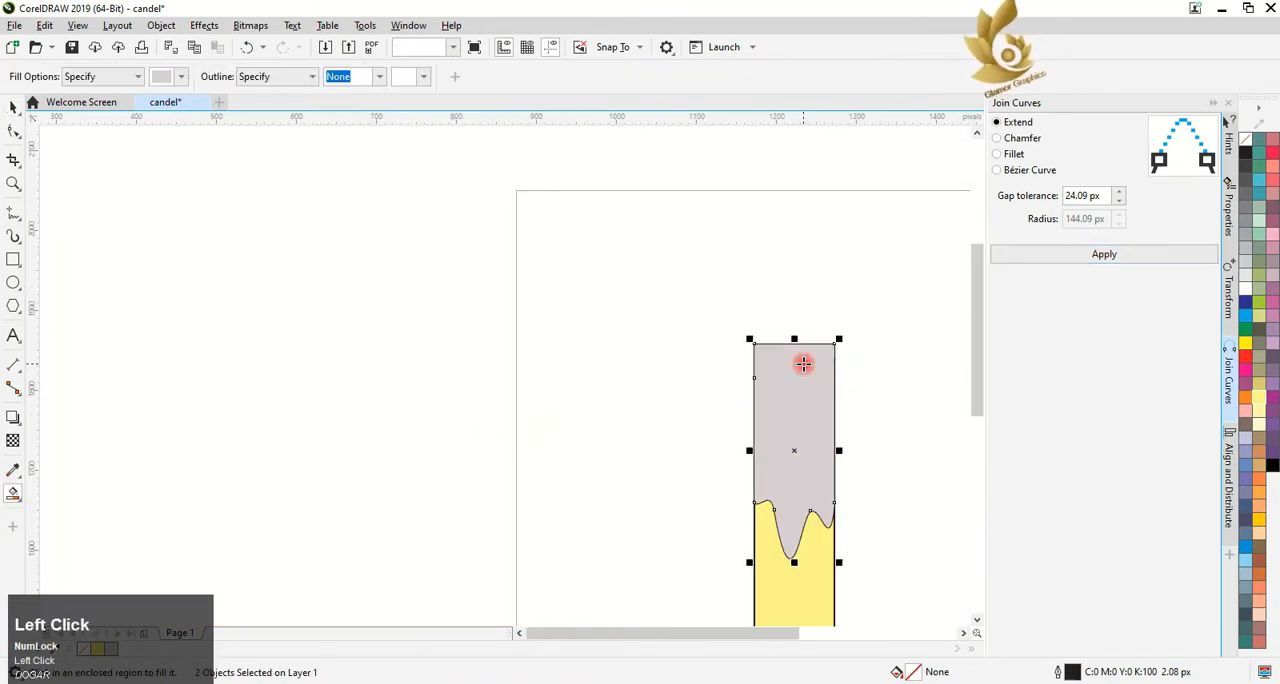
{"action": "key", "text": "ctrl+z"}
{"action": "left_click", "coordinate": [781, 458]}
{"action": "key", "text": "ctrl+z"}
Try Smart Fill on the candle's lowest, middle and uppermost sections, and undo all these trial fills
{"action": "left_click", "coordinate": [783, 609]}
{"action": "scroll", "coordinate": [783, 609], "scroll_direction": "down", "scroll_amount": 2}
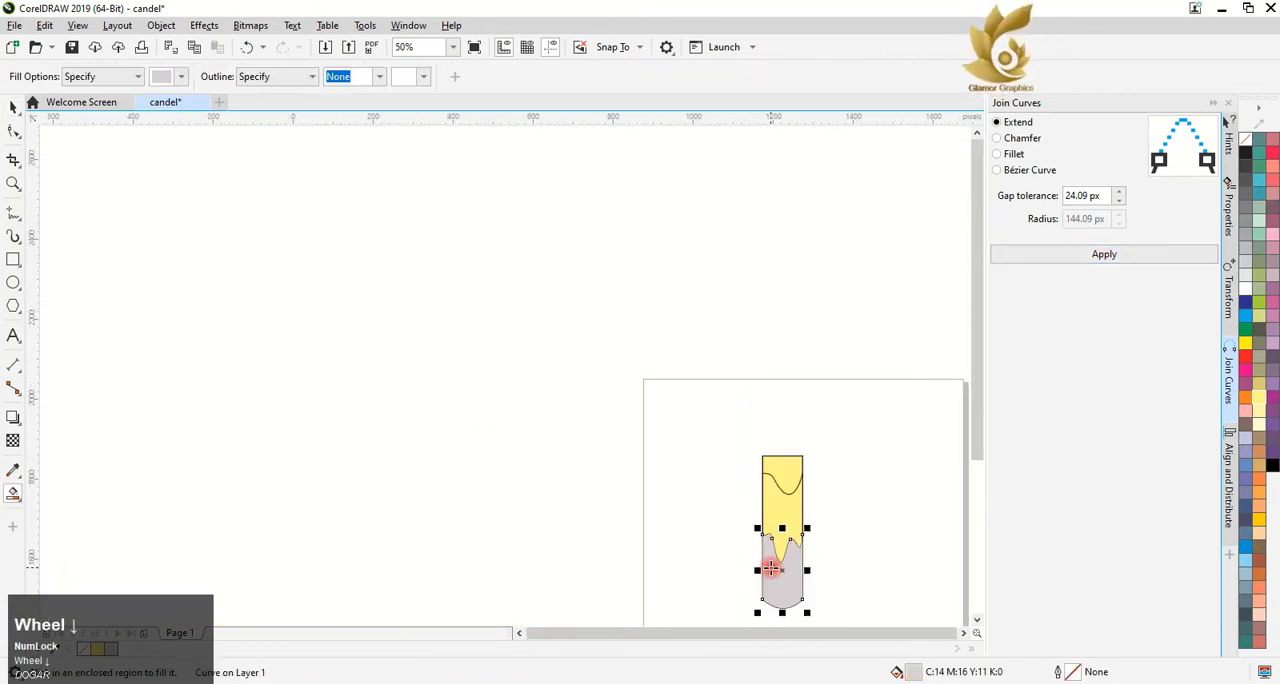
{"action": "scroll", "coordinate": [868, 620], "scroll_direction": "up", "scroll_amount": 2}
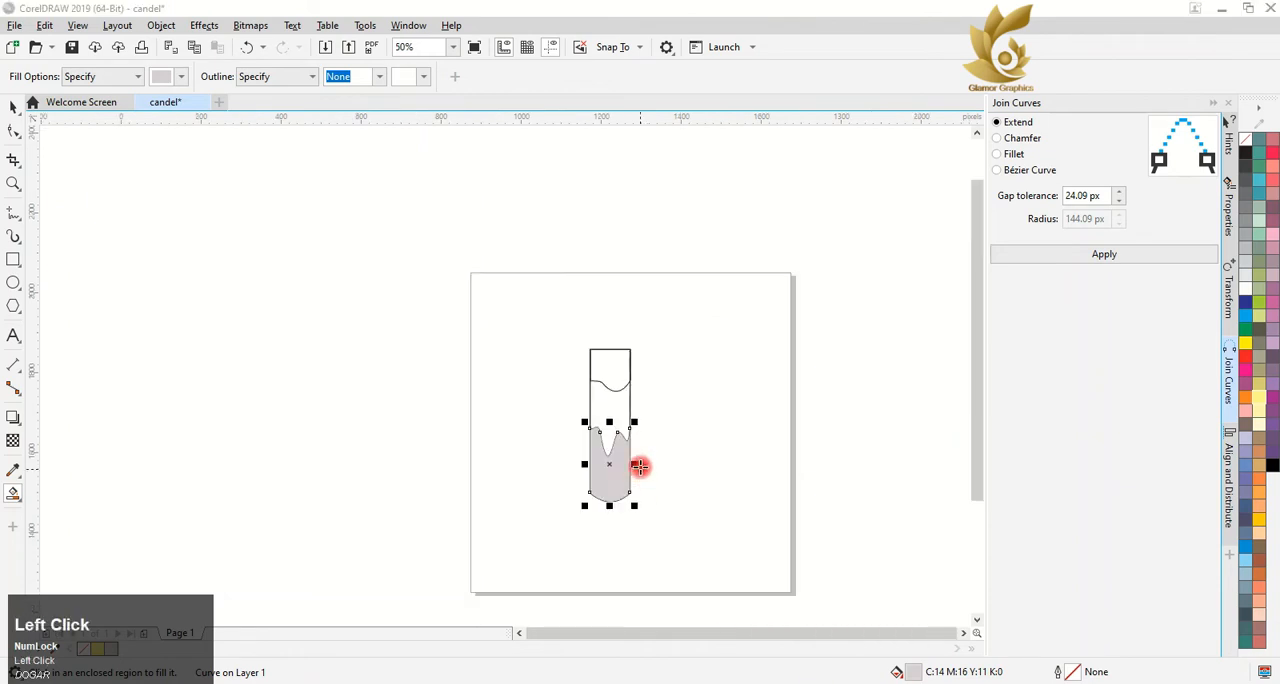
{"action": "scroll", "coordinate": [609, 421], "scroll_direction": "up", "scroll_amount": 2}
{"action": "left_click", "coordinate": [608, 415]}
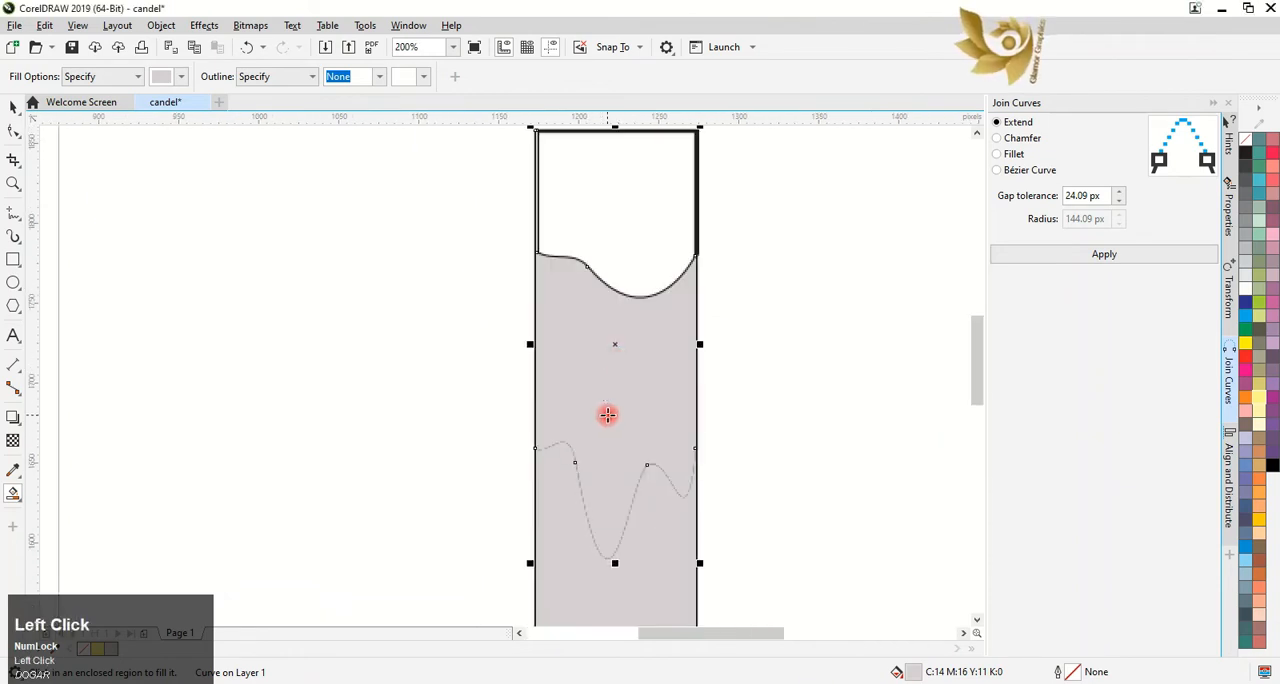
{"action": "left_click", "coordinate": [617, 251]}
{"action": "key", "text": "ctrl+z"}
{"action": "key", "text": "ctrl+z"}
{"action": "scroll", "coordinate": [571, 325], "scroll_direction": "down", "scroll_amount": 1}
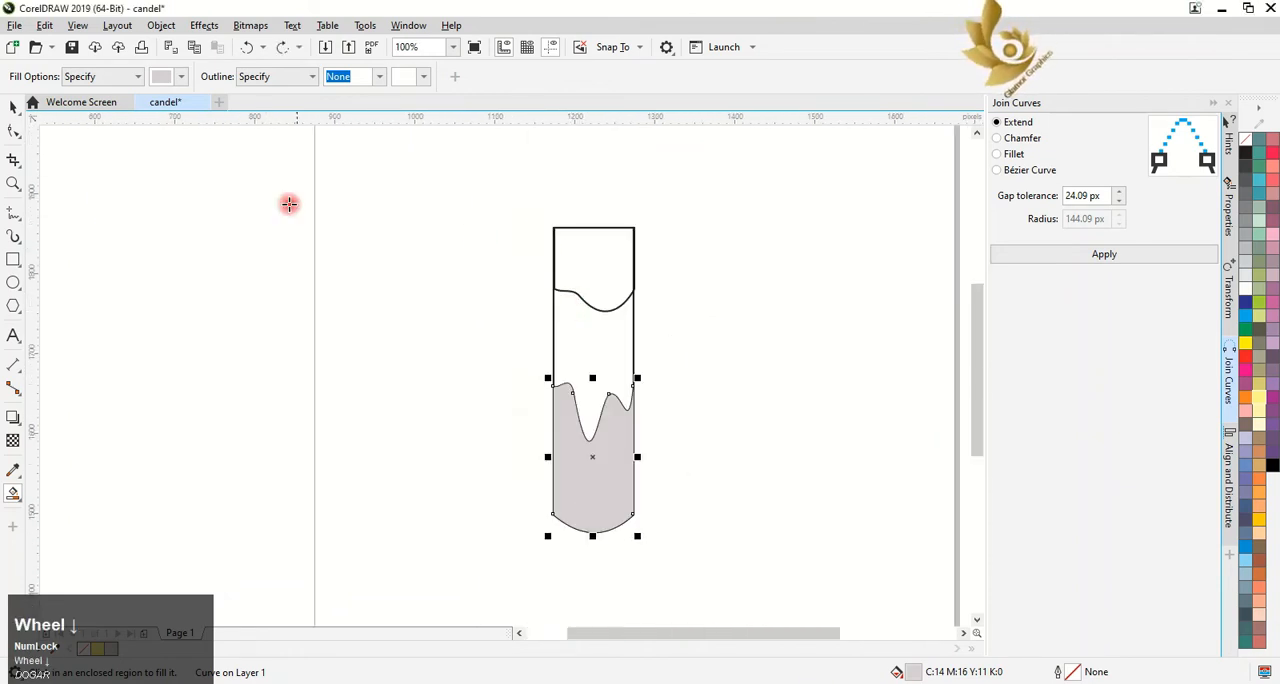
{"action": "key", "text": "z"}
{"action": "key", "text": "ctrl+z"}
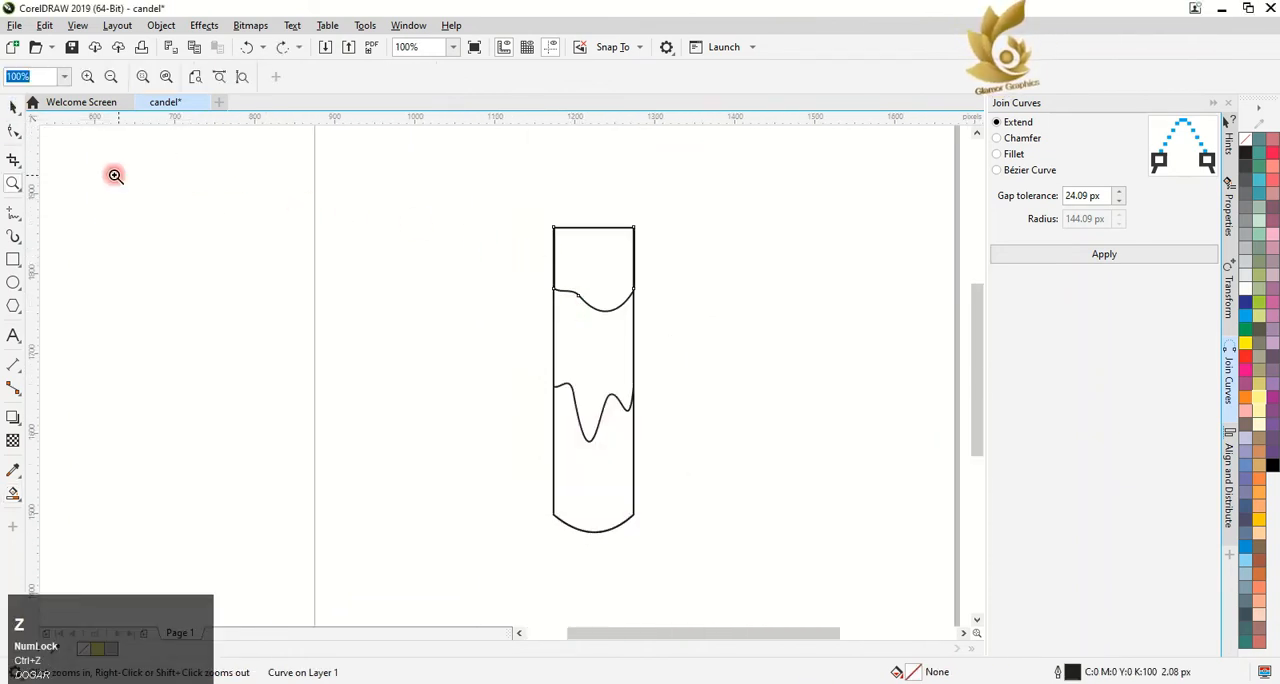
Create separate candle sections with Smart Fill and color them pale yellow, light orange and salmon from the upper end down
{"action": "left_click", "coordinate": [13, 493]}
{"action": "left_click", "coordinate": [599, 275]}
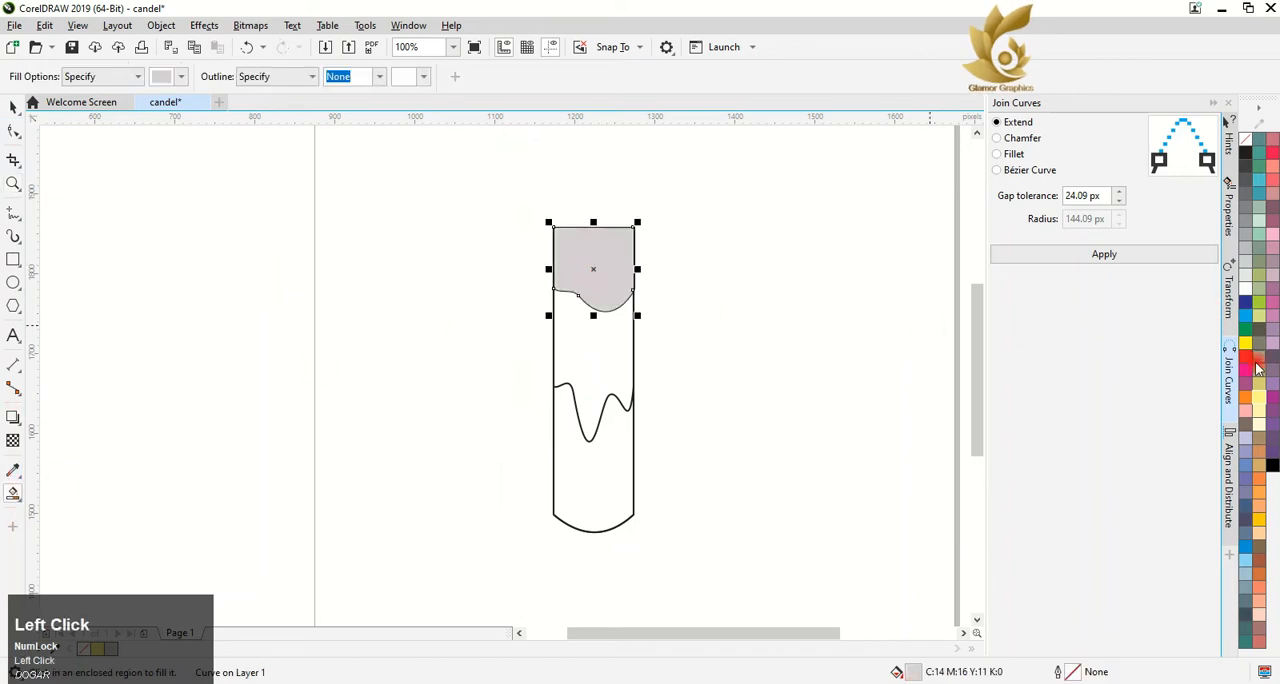
{"action": "left_click", "coordinate": [1259, 400]}
{"action": "left_click", "coordinate": [585, 332]}
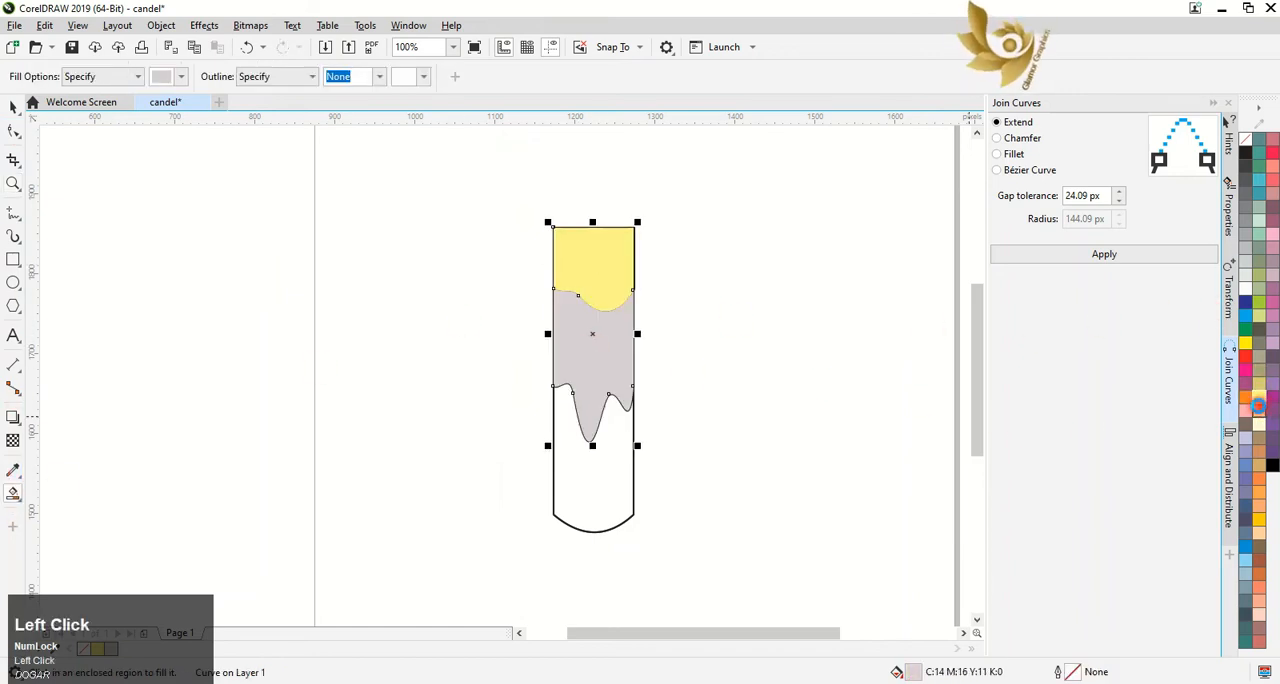
{"action": "left_click", "coordinate": [1258, 406]}
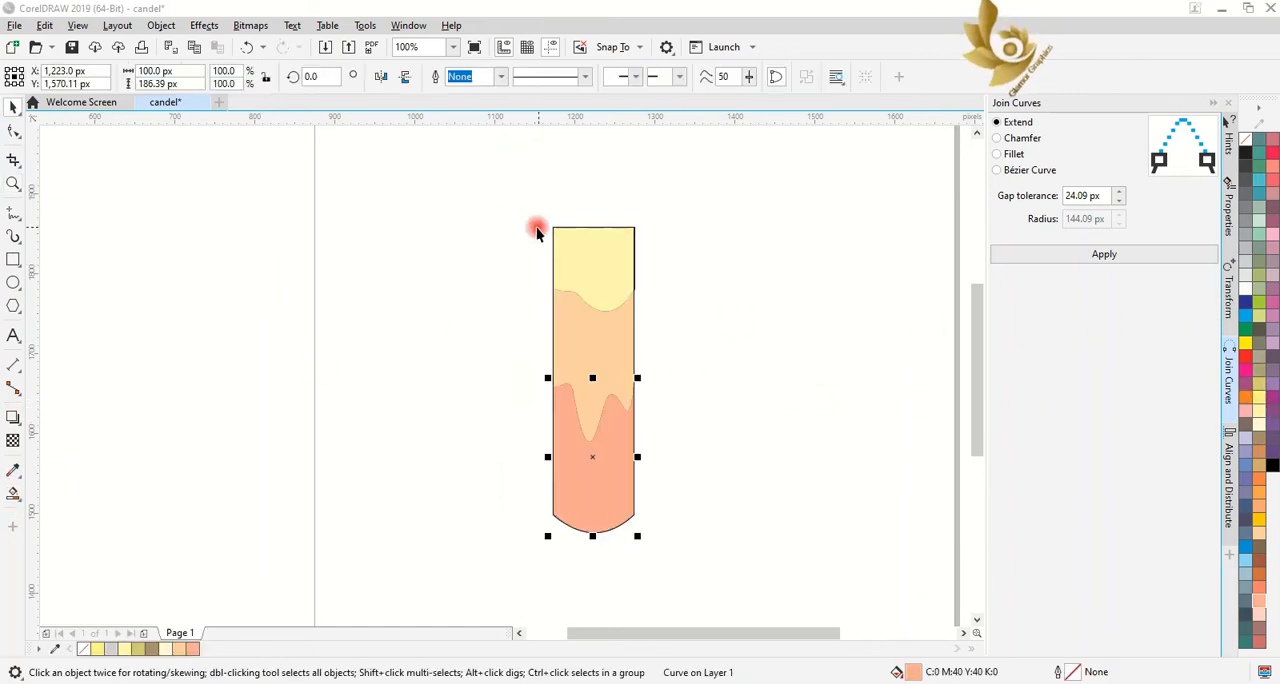
Remove the outlines from all the candle's pieces
{"action": "left_click_drag", "start_coordinate": [474, 195], "coordinate": [674, 556]}
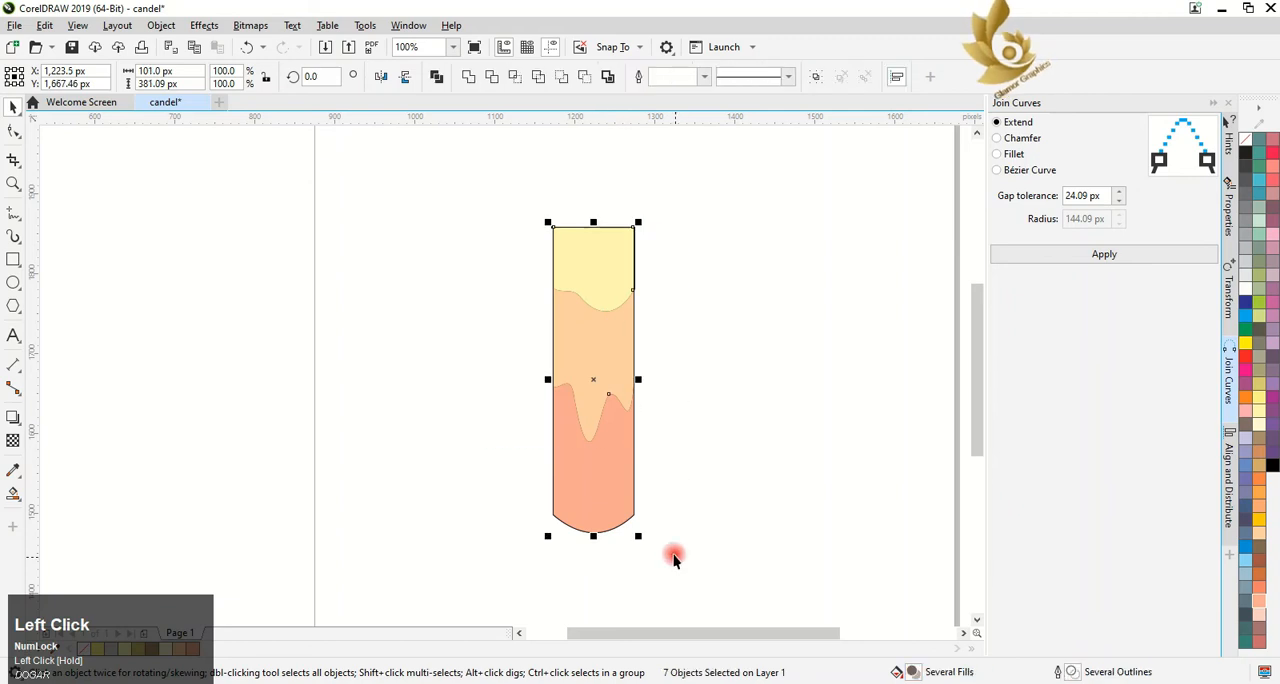
{"action": "right_click", "coordinate": [1245, 148]}
{"action": "left_click", "coordinate": [702, 213]}
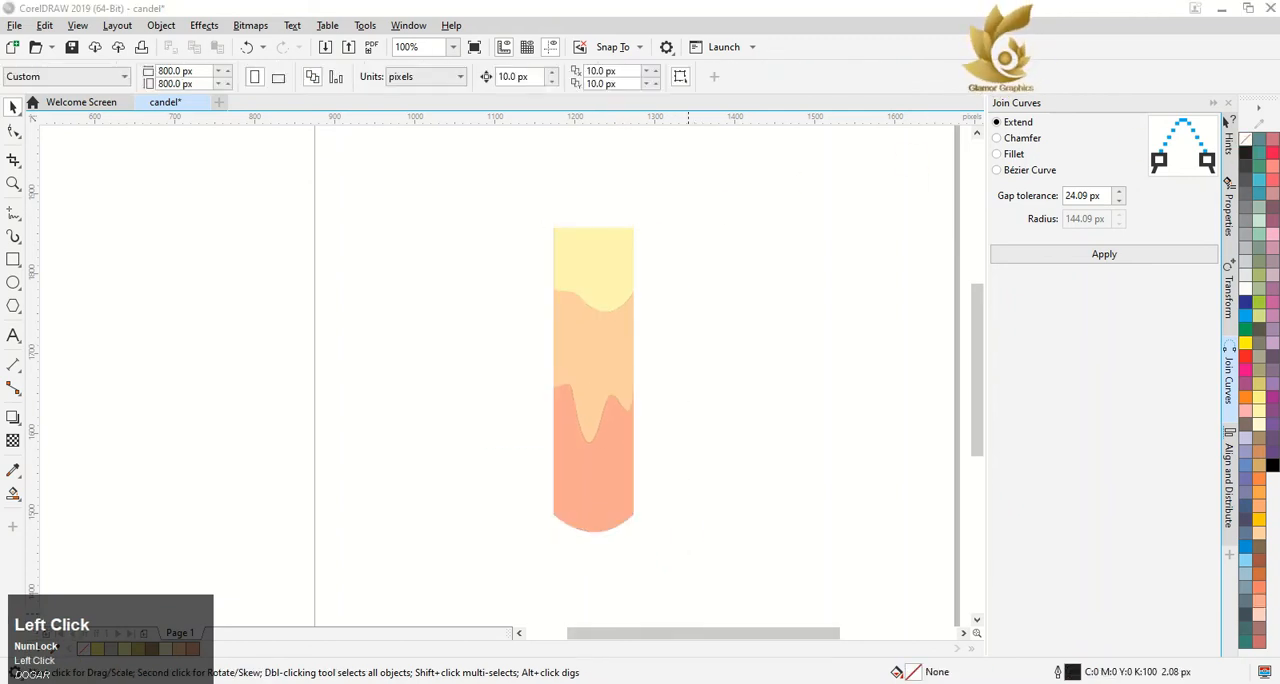
Blend the pale yellow section into the light orange one, and the light orange section with the salmon one, using the Blend tool
{"action": "left_click", "coordinate": [12, 419]}
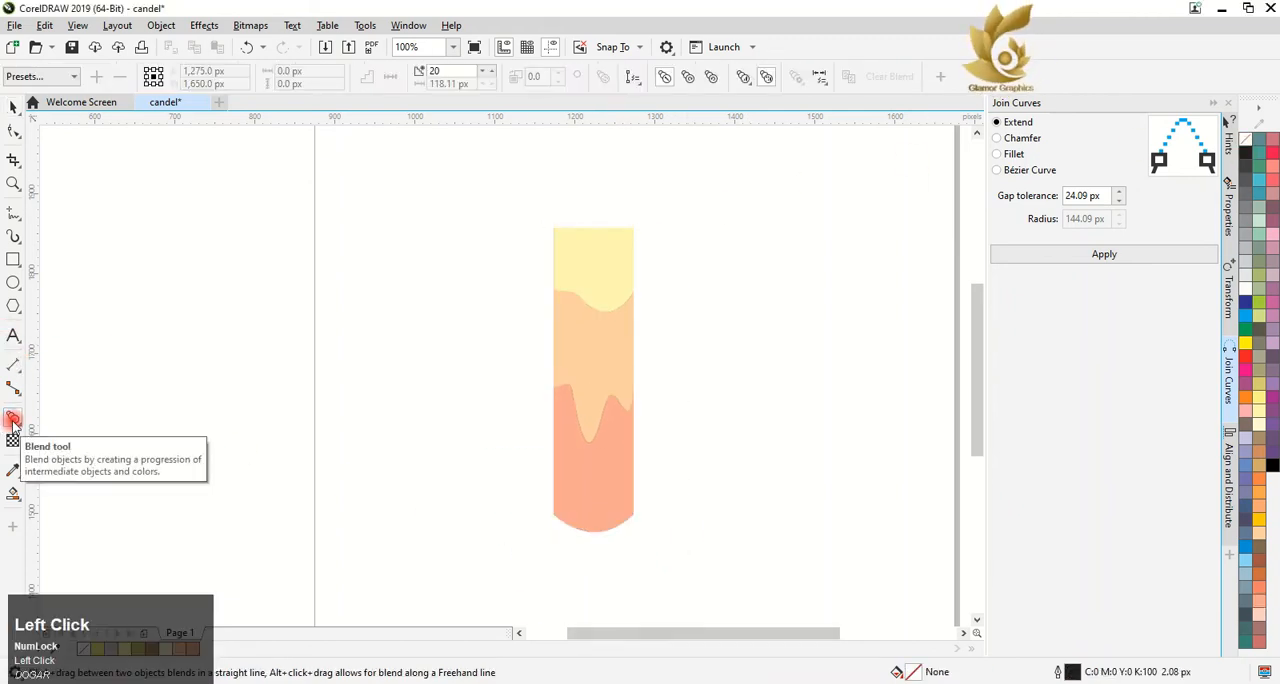
{"action": "left_click", "coordinate": [15, 420]}
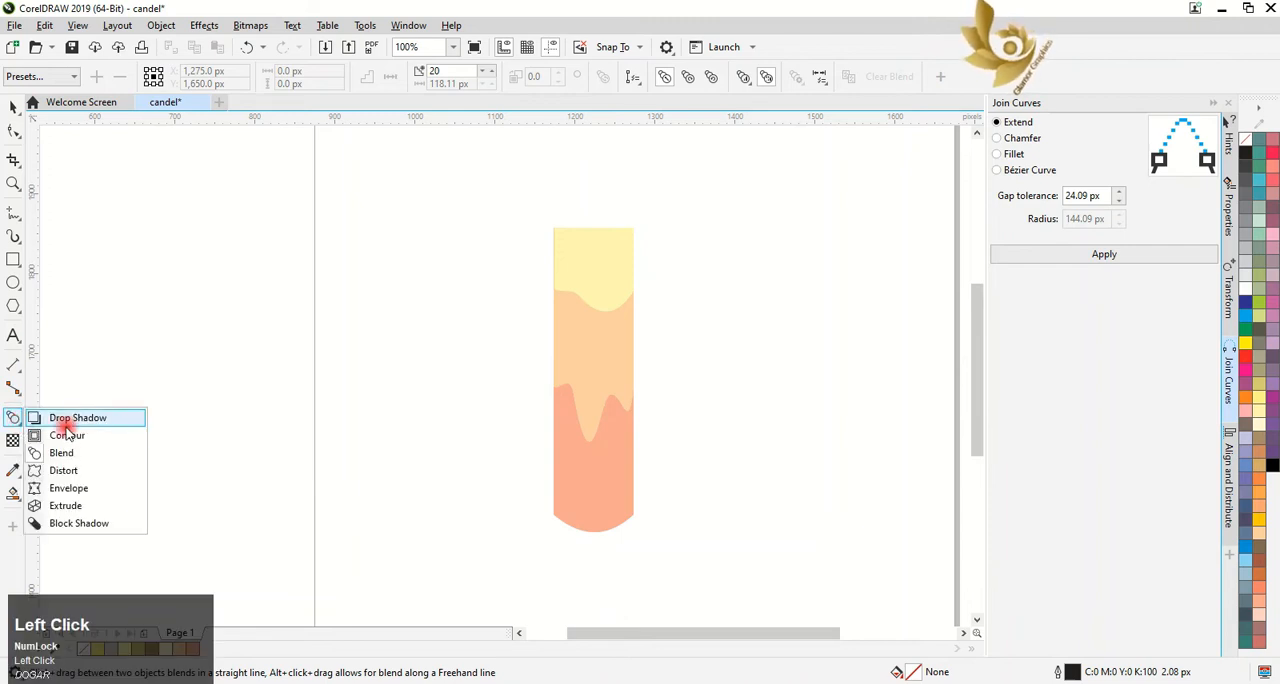
{"action": "left_click", "coordinate": [73, 455]}
{"action": "left_click_drag", "start_coordinate": [599, 273], "coordinate": [595, 330]}
{"action": "mouse_move", "coordinate": [618, 455]}
{"action": "left_mouse_down"}
{"action": "mouse_move", "coordinate": [587, 459]}
{"action": "mouse_move", "coordinate": [592, 392]}
{"action": "left_mouse_up"}
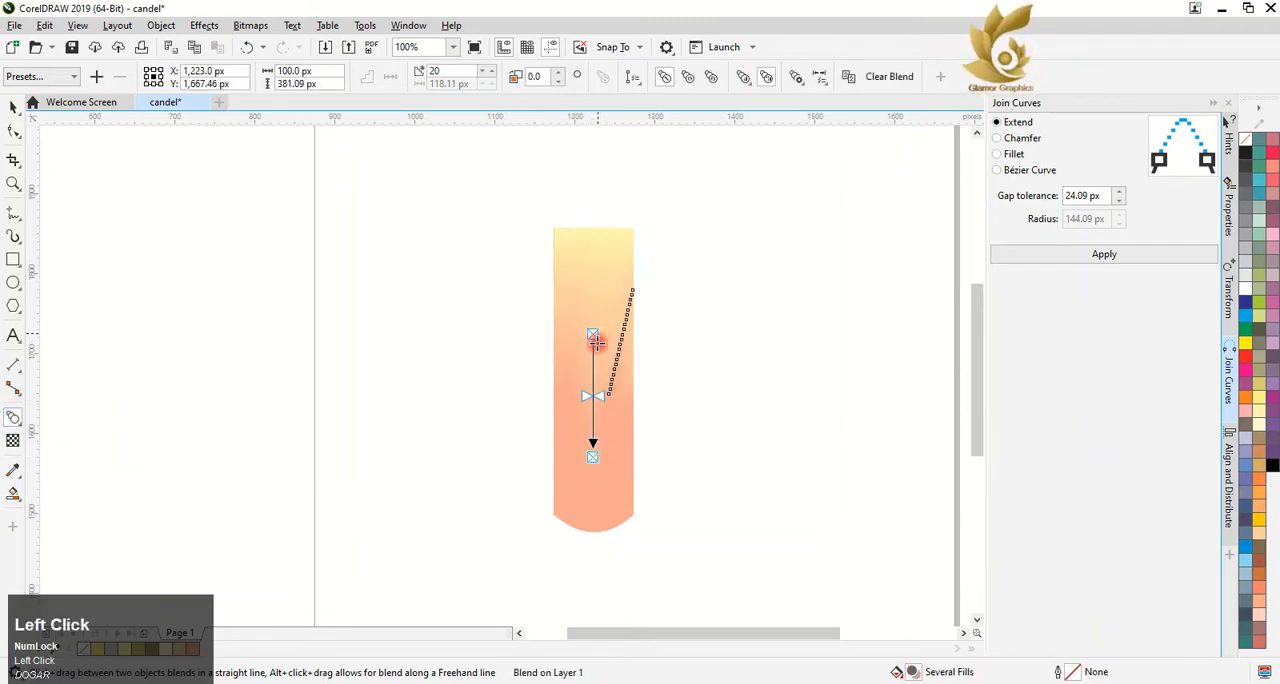
Shift the light orange start of the lower blend slightly down the candle, and deselect the blend
{"action": "mouse_move", "coordinate": [597, 343]}
{"action": "left_mouse_down"}
{"action": "mouse_move", "coordinate": [597, 363]}
{"action": "mouse_move", "coordinate": [591, 351]}
{"action": "left_mouse_up"}
{"action": "key", "text": "ctrl+z"}
{"action": "left_click", "coordinate": [592, 355]}
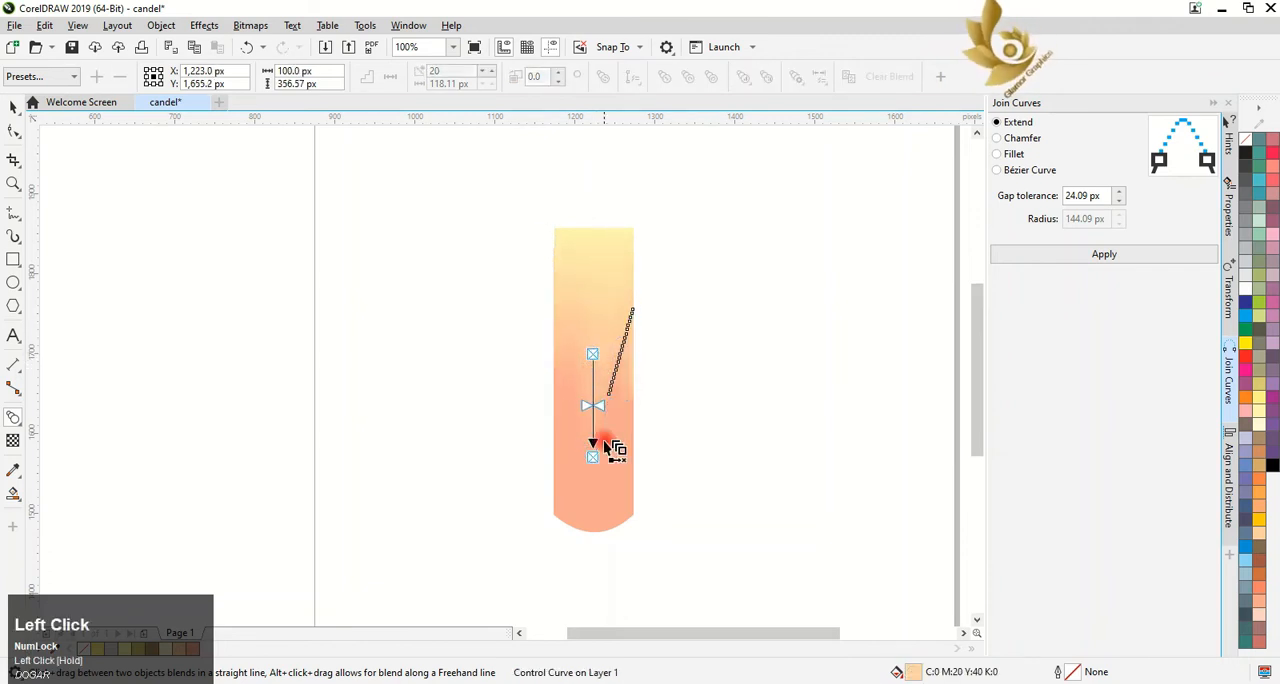
{"action": "left_click", "coordinate": [200, 225]}
{"action": "left_click", "coordinate": [14, 107]}
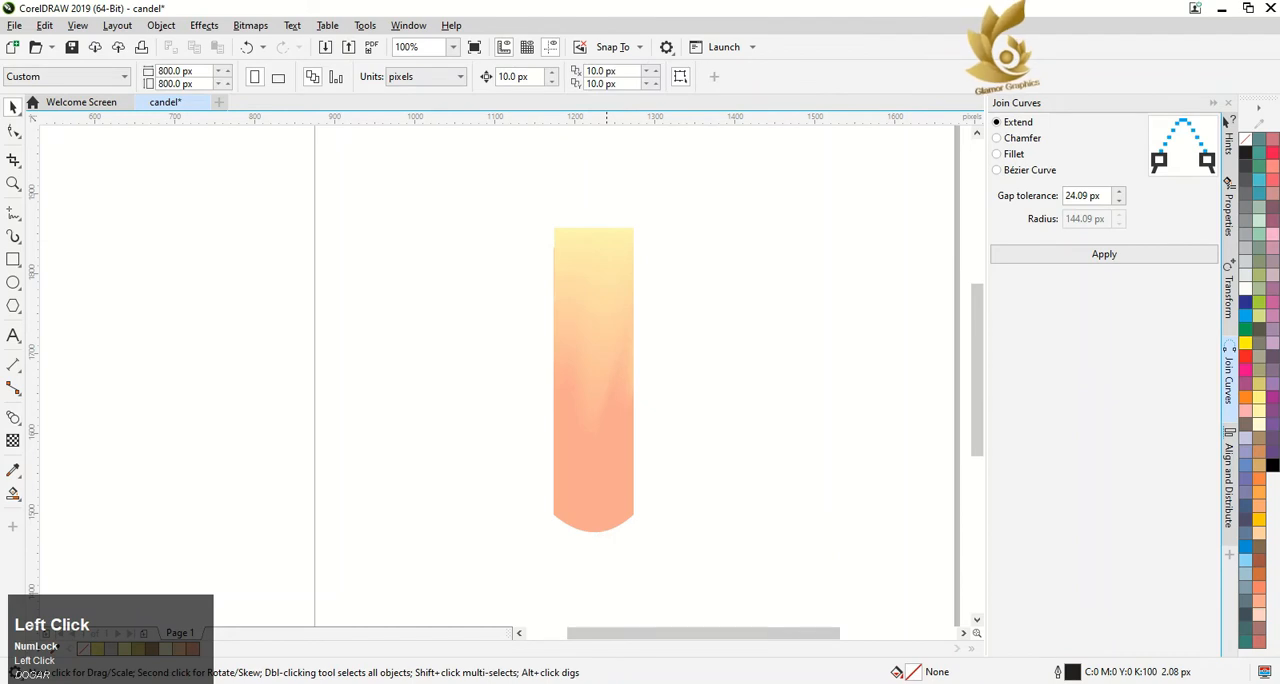
{"action": "left_click", "coordinate": [532, 682]}
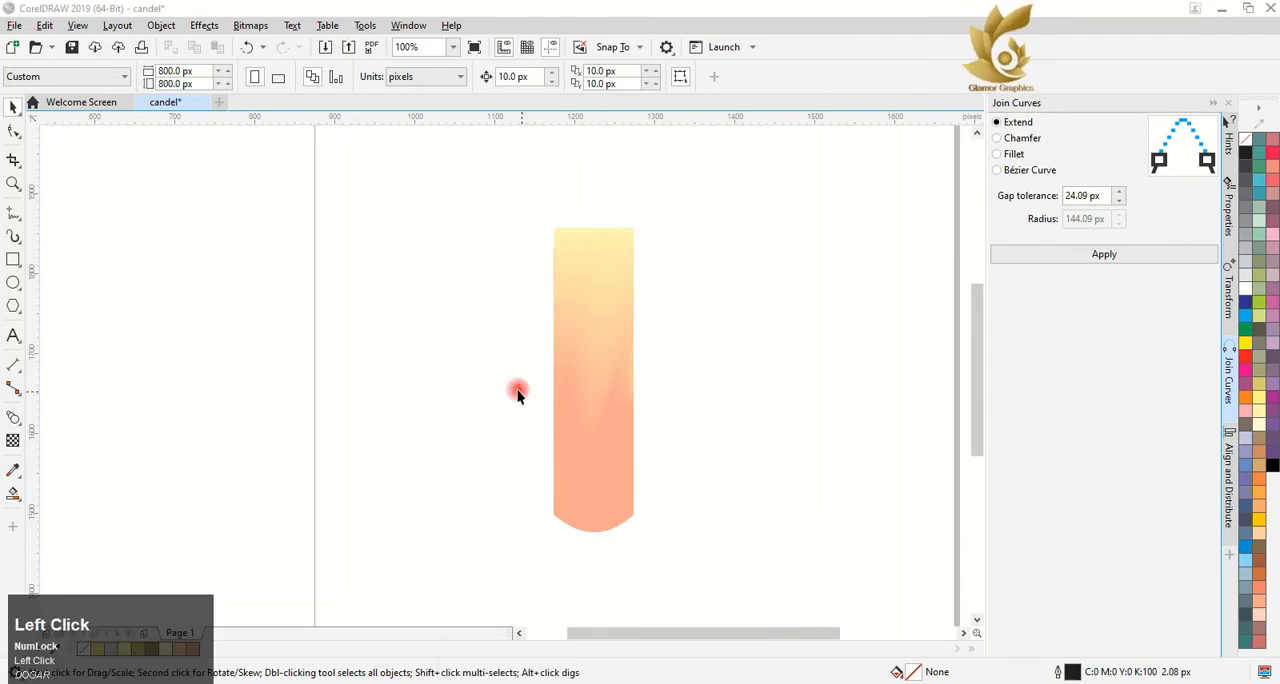
Draw a closed, pointed flame outline beside the candle with the Pen tool, about 102 px wide and 213 px high
{"action": "left_click", "coordinate": [14, 211]}
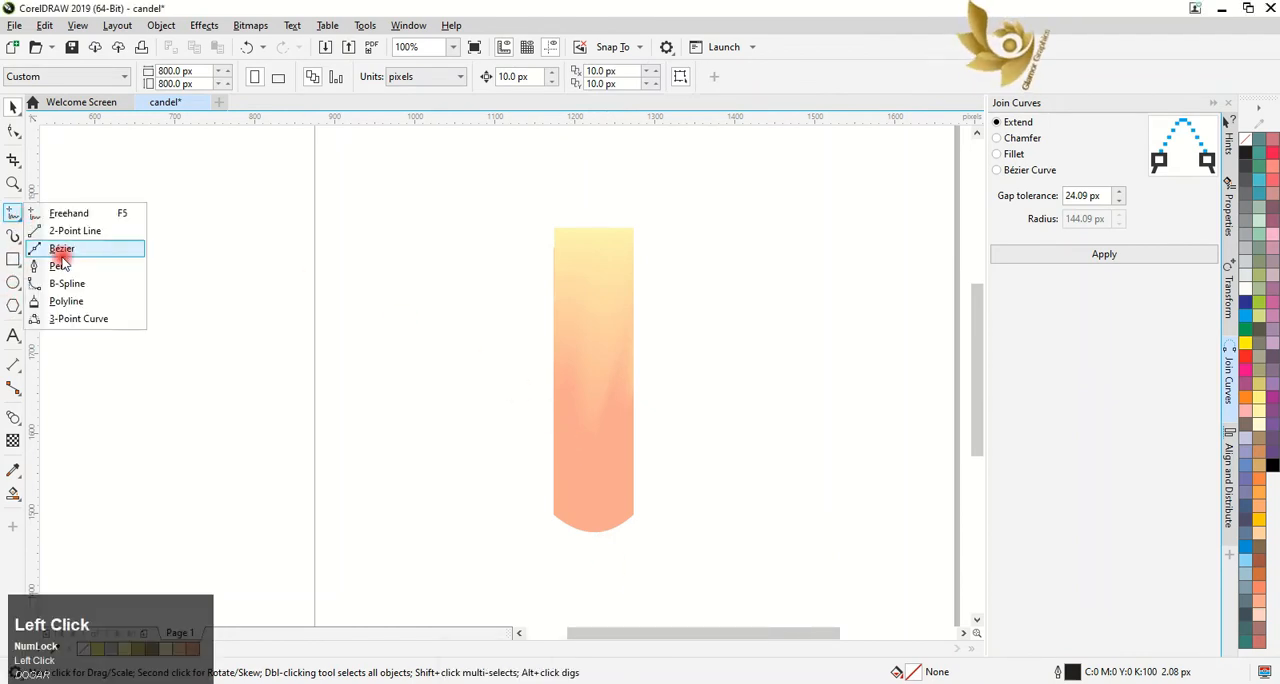
{"action": "left_click", "coordinate": [45, 251]}
{"action": "left_click_drag", "start_coordinate": [757, 358], "coordinate": [843, 163]}
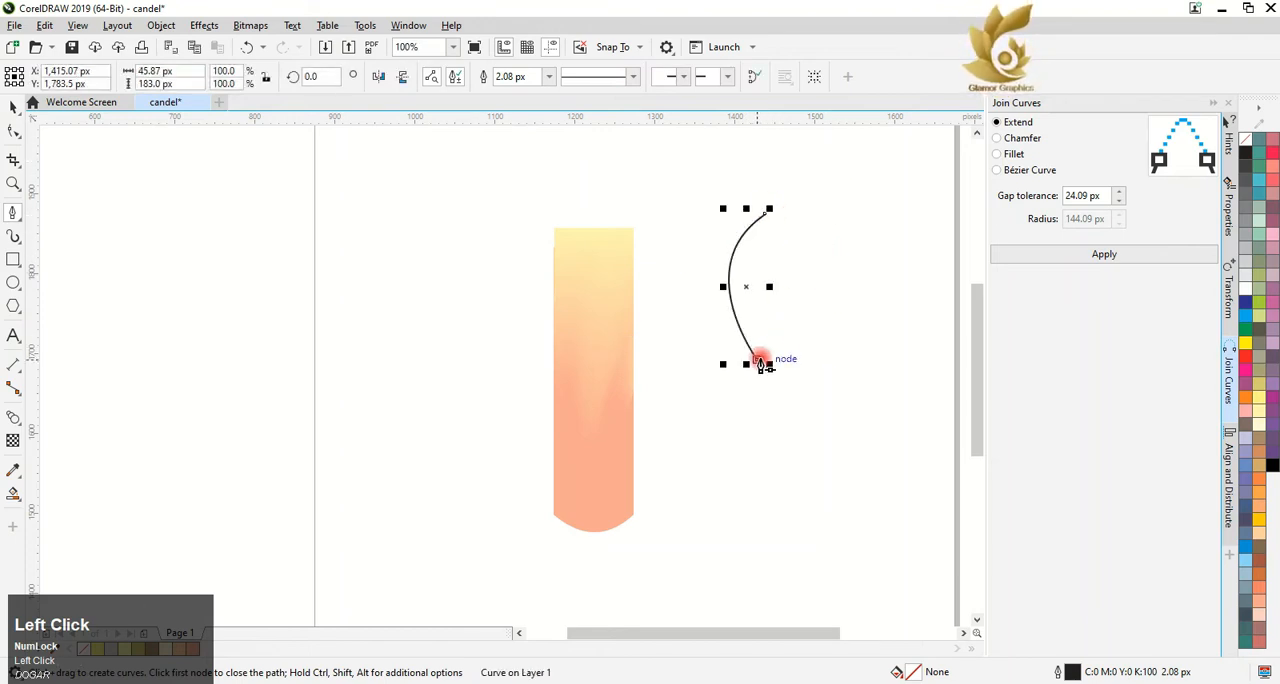
{"action": "mouse_move", "coordinate": [763, 366]}
{"action": "left_mouse_down"}
{"action": "mouse_move", "coordinate": [844, 308]}
{"action": "mouse_move", "coordinate": [806, 357]}
{"action": "left_mouse_up"}
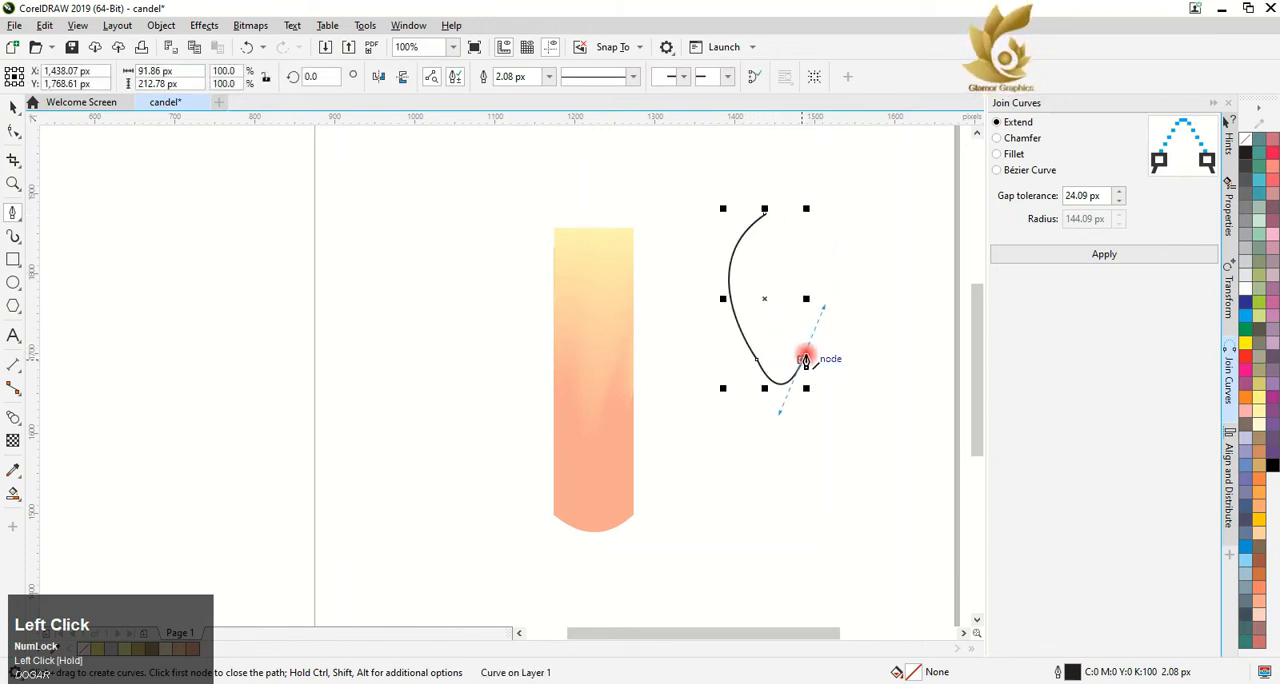
{"action": "left_click", "coordinate": [806, 370]}
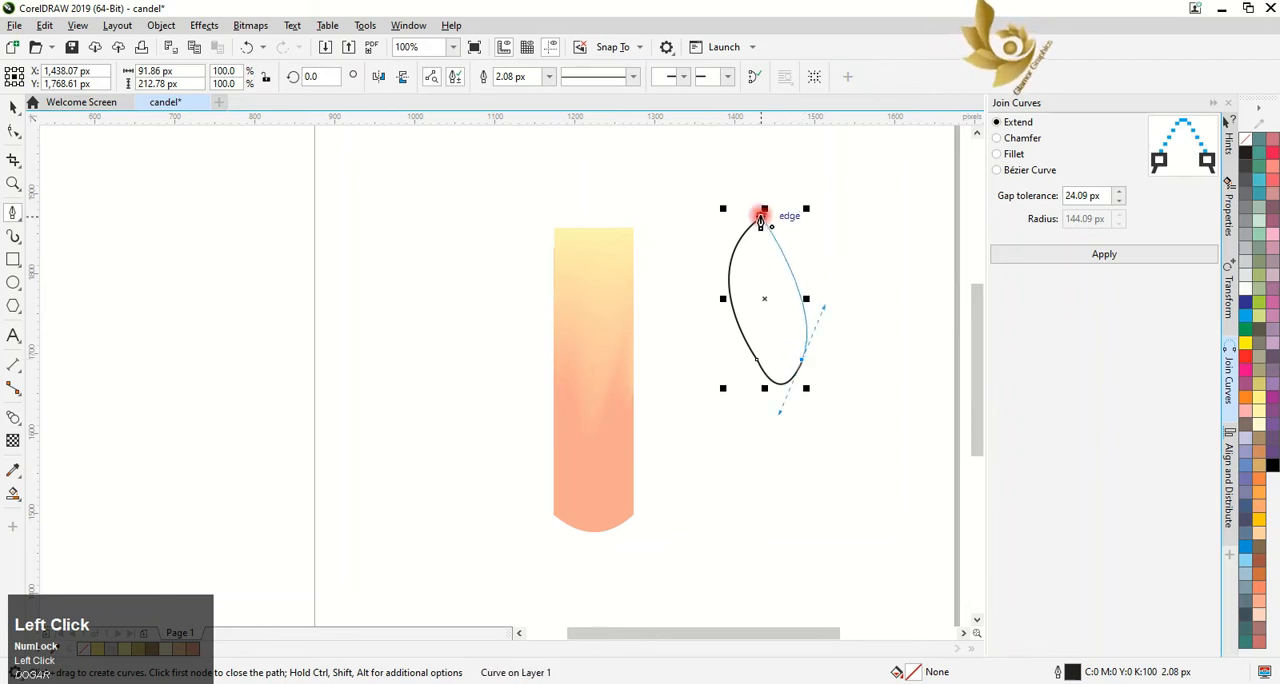
{"action": "mouse_move", "coordinate": [762, 214]}
{"action": "left_mouse_down"}
{"action": "mouse_move", "coordinate": [788, 220]}
{"action": "mouse_move", "coordinate": [796, 242]}
{"action": "left_mouse_up"}
{"action": "left_click", "coordinate": [18, 107]}
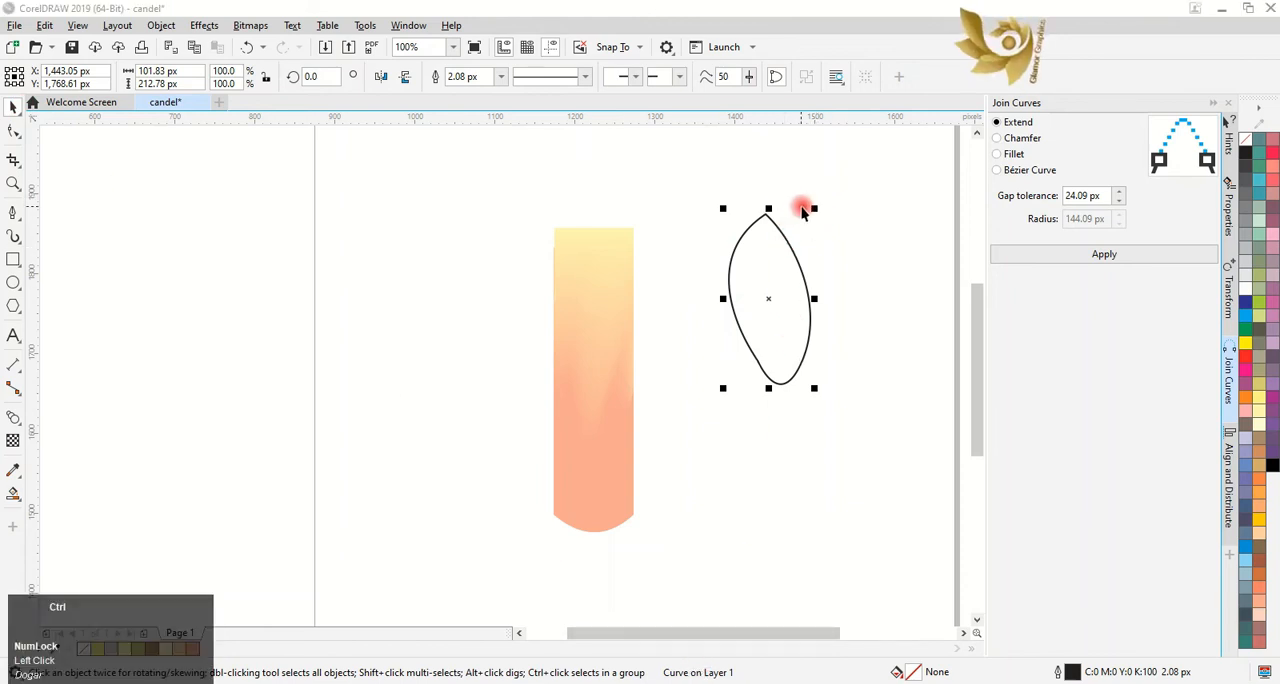
Duplicate the flame inside itself at a smaller size, about 81 by 183 px, and reshape the copy's curves at its tip and base
{"action": "left_click_drag", "start_coordinate": [814, 209], "coordinate": [712, 271]}
{"action": "right_click", "coordinate": [820, 223]}
{"action": "left_click", "coordinate": [12, 133]}
{"action": "left_click", "coordinate": [766, 238]}
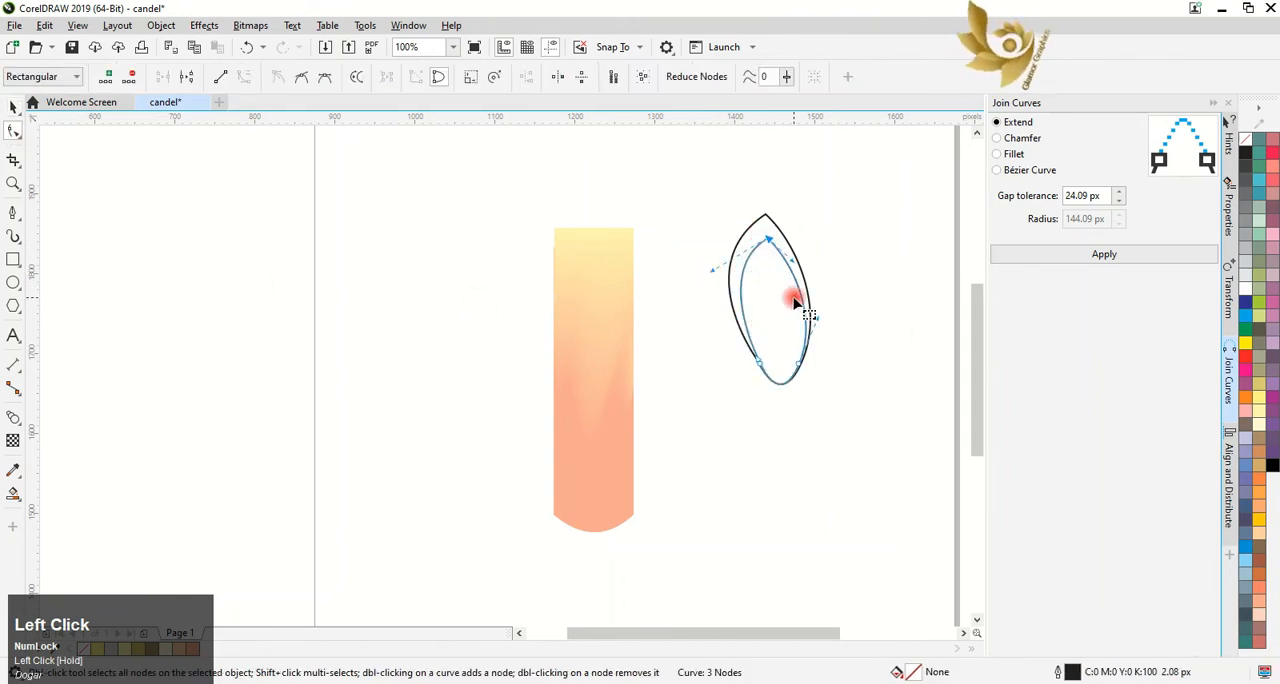
{"action": "left_click_drag", "start_coordinate": [793, 260], "coordinate": [785, 273]}
{"action": "left_click_drag", "start_coordinate": [817, 318], "coordinate": [826, 323]}
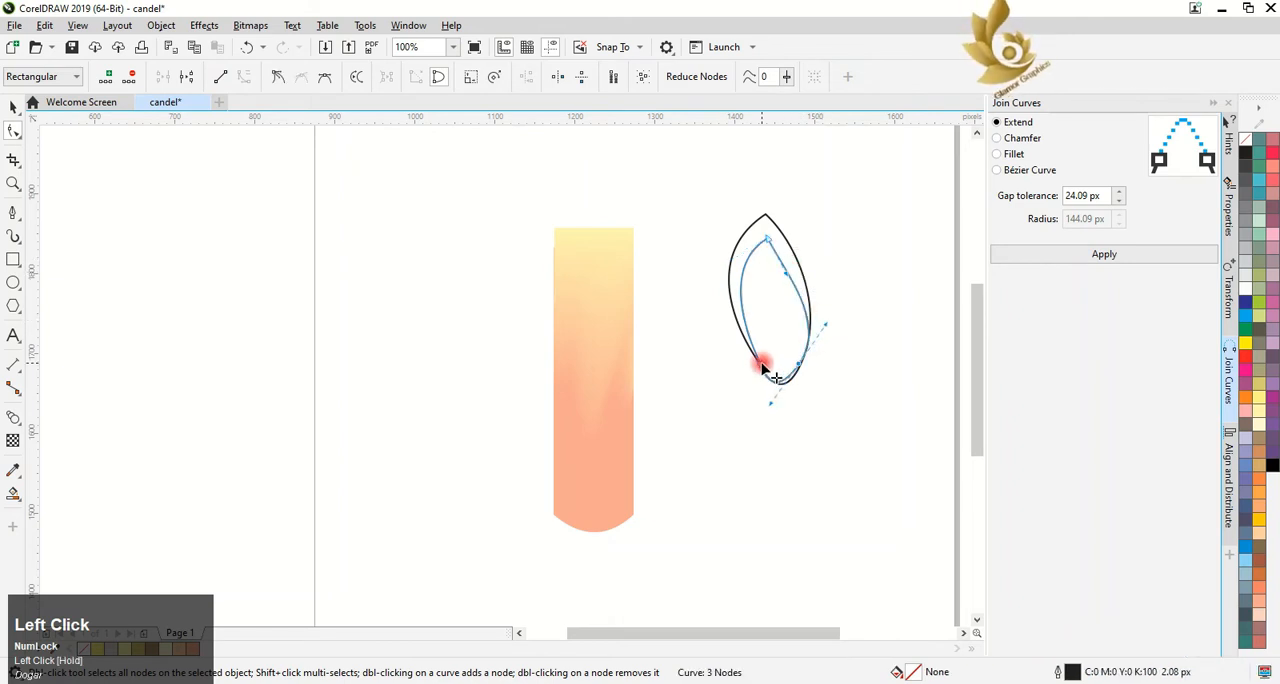
{"action": "left_click_drag", "start_coordinate": [770, 403], "coordinate": [774, 410]}
{"action": "left_click", "coordinate": [14, 110]}
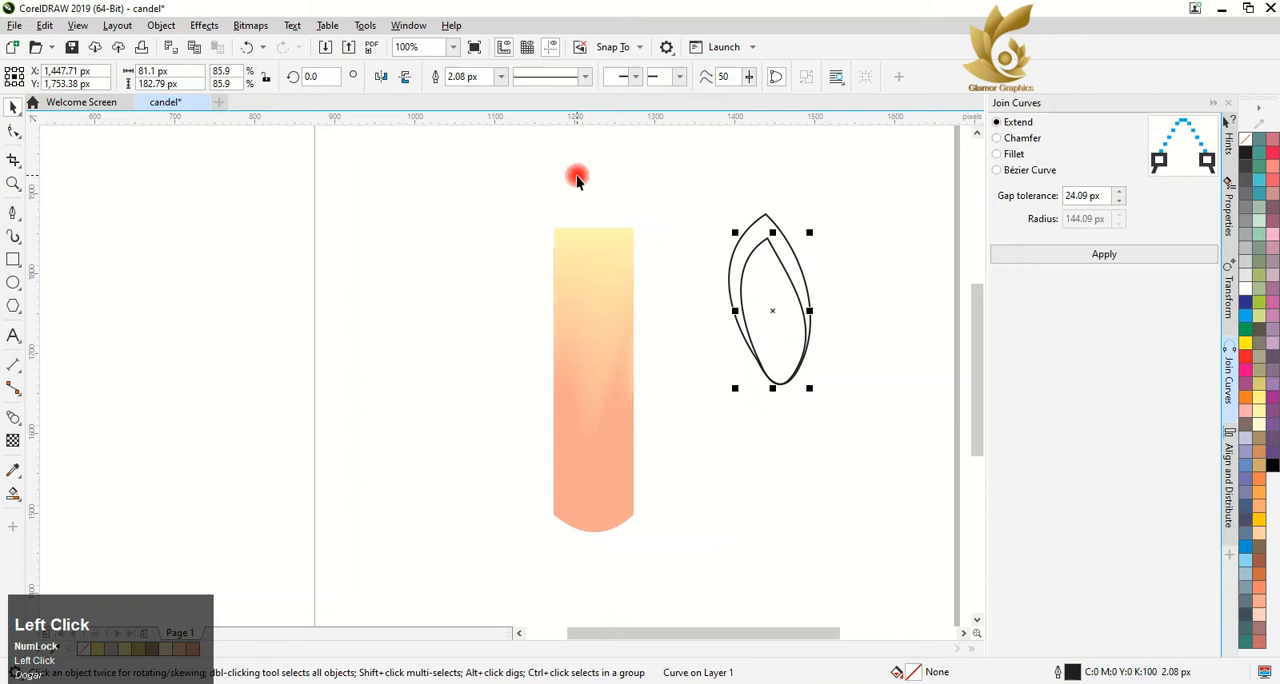
Add a third flame, about 68 by 153 px, by duplicating the second one smaller and aligning it at the base
{"action": "left_click_drag", "start_coordinate": [811, 232], "coordinate": [811, 246]}
{"action": "right_click", "coordinate": [811, 246], "text": "shift"}
{"action": "left_click_drag", "start_coordinate": [774, 308], "coordinate": [776, 329]}
{"action": "scroll", "coordinate": [775, 357], "scroll_direction": "up", "scroll_amount": 2}
{"action": "left_click_drag", "start_coordinate": [783, 242], "coordinate": [782, 228]}
{"action": "scroll", "coordinate": [859, 255], "scroll_direction": "down", "scroll_amount": 2}
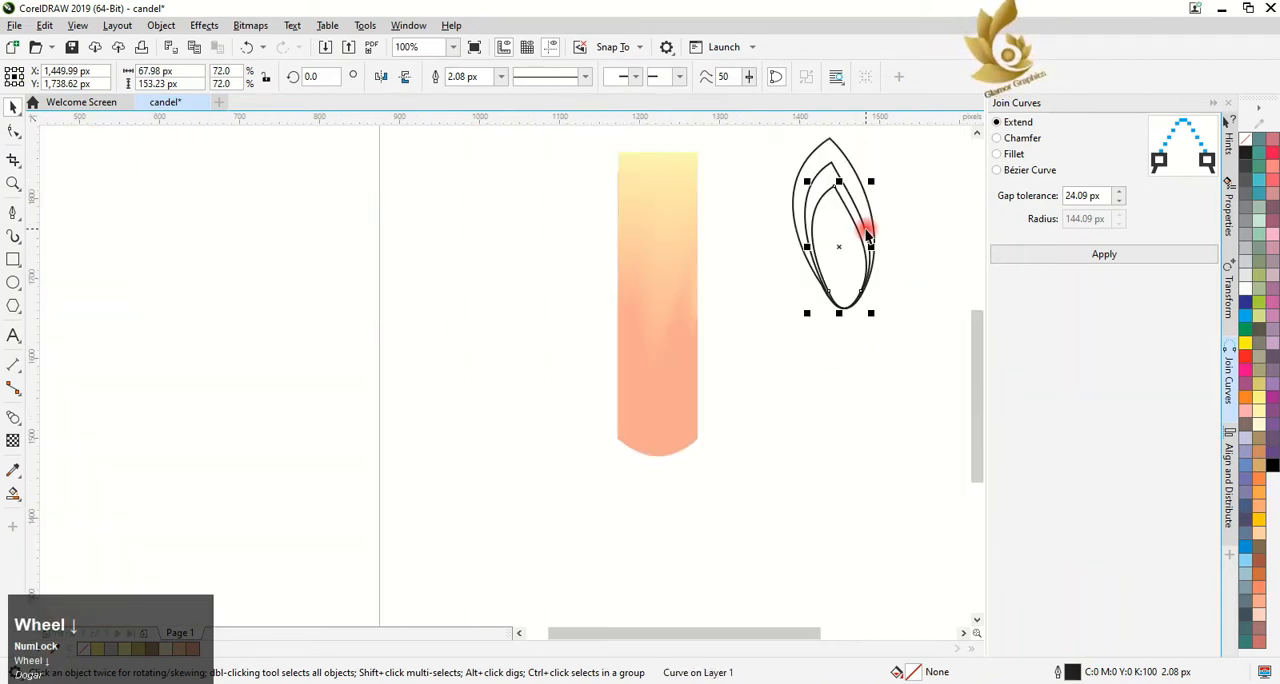
Reshape the third flame by adjusting its side curves and tip node so it nests within the second flame
{"action": "left_click", "coordinate": [12, 133]}
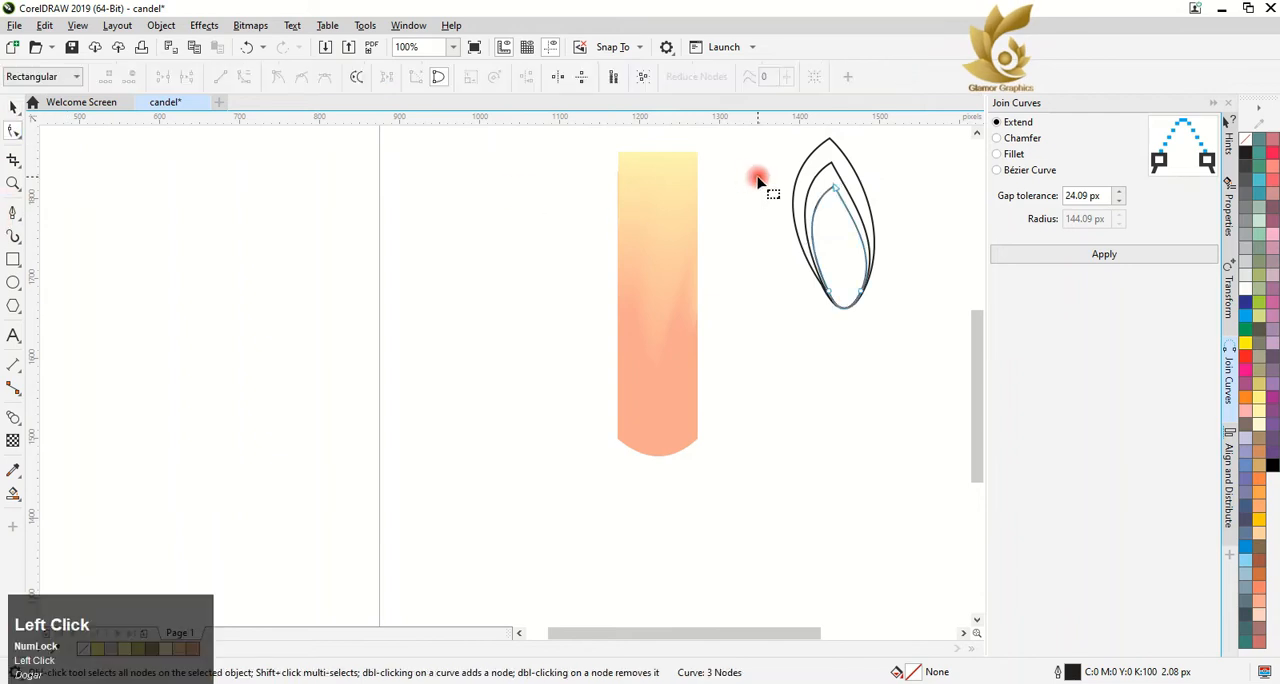
{"action": "left_click_drag", "start_coordinate": [788, 218], "coordinate": [795, 224]}
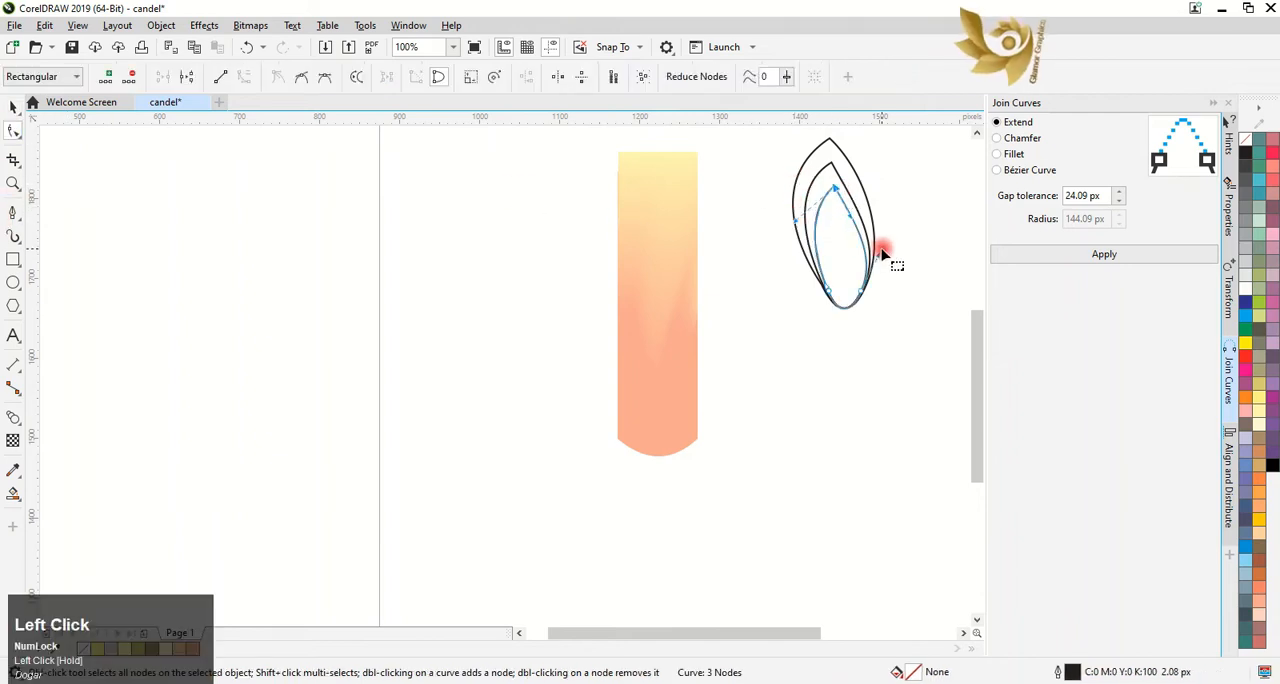
{"action": "left_click_drag", "start_coordinate": [882, 252], "coordinate": [849, 262]}
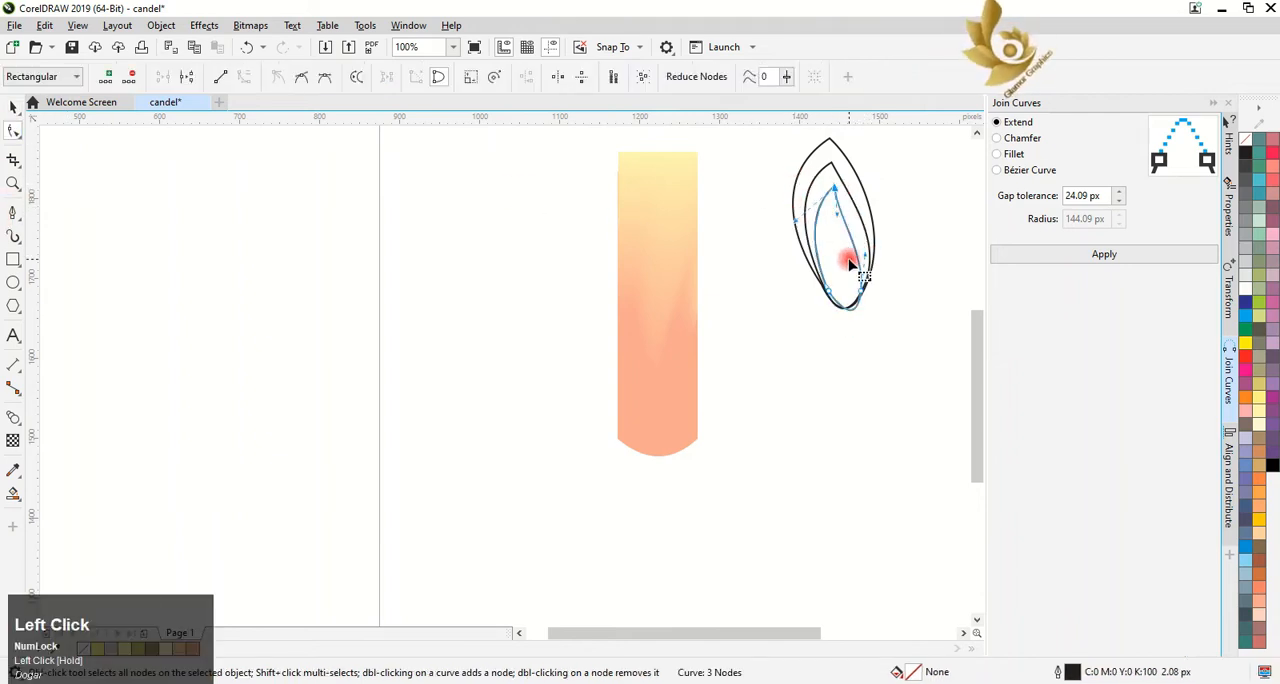
{"action": "left_click_drag", "start_coordinate": [834, 188], "coordinate": [868, 187]}
{"action": "left_click", "coordinate": [838, 197]}
Create a narrower fourth flame inside the third, about 47 by 142 px, and adjust its nodes to fit
{"action": "left_click", "coordinate": [12, 106]}
{"action": "right_click", "coordinate": [868, 187]}
{"action": "left_click_drag", "start_coordinate": [838, 242], "coordinate": [810, 243]}
{"action": "left_click", "coordinate": [12, 130]}
{"action": "left_click", "coordinate": [834, 210]}
{"action": "left_click", "coordinate": [832, 298]}
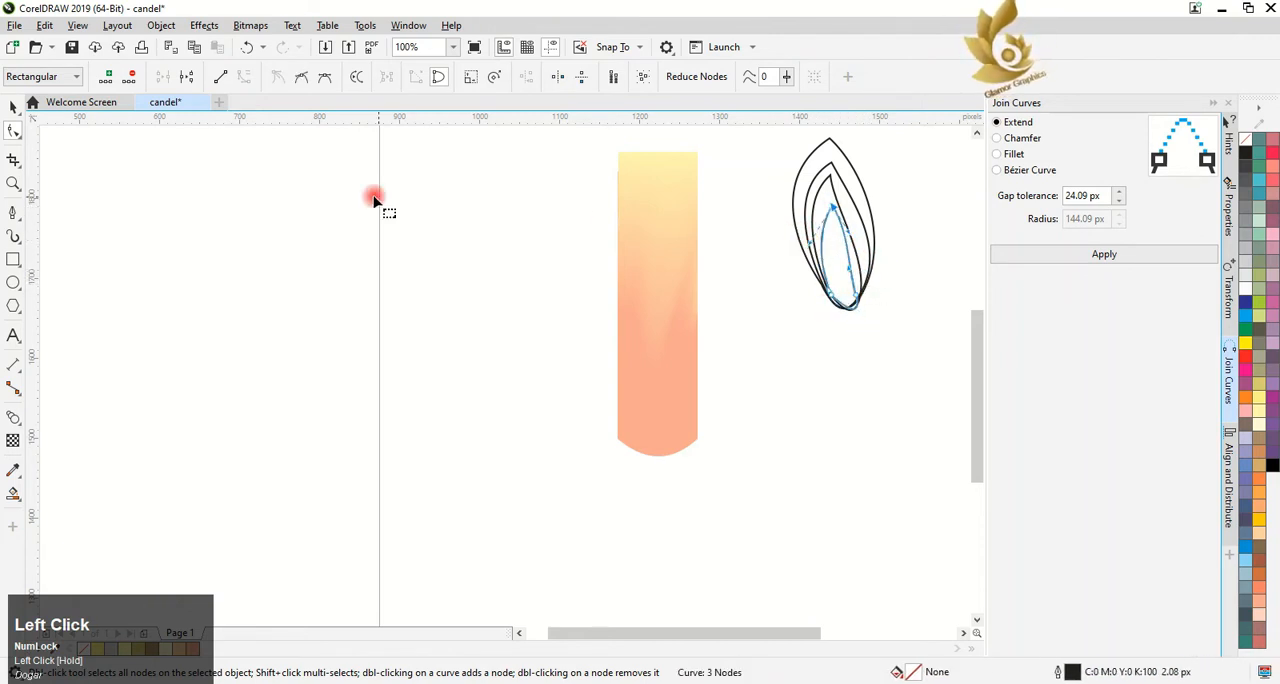
Nest a fifth flame of about 38 by 113 px, plus a copy of the second flame shrunk to about 23 by 51 px near the base
{"action": "left_click", "coordinate": [13, 107]}
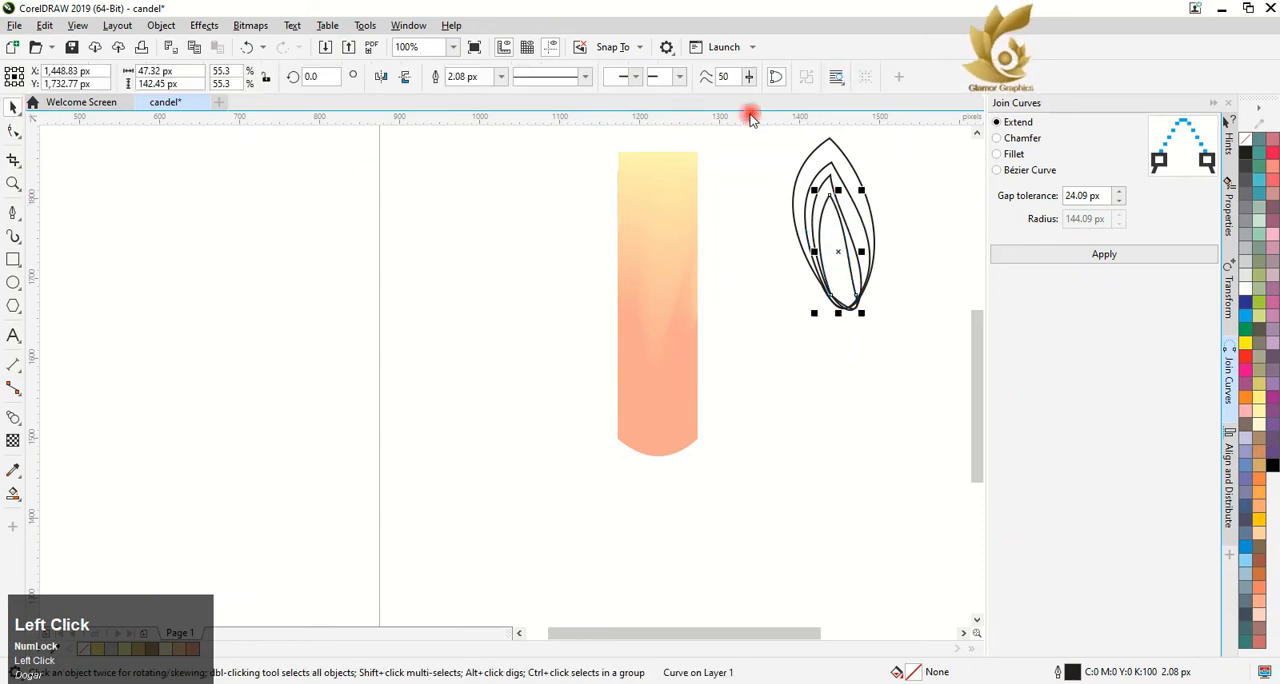
{"action": "left_click_drag", "start_coordinate": [862, 190], "coordinate": [863, 203], "text": "shift"}
{"action": "right_click", "coordinate": [865, 203], "text": "shift"}
{"action": "left_click_drag", "start_coordinate": [840, 246], "coordinate": [847, 265]}
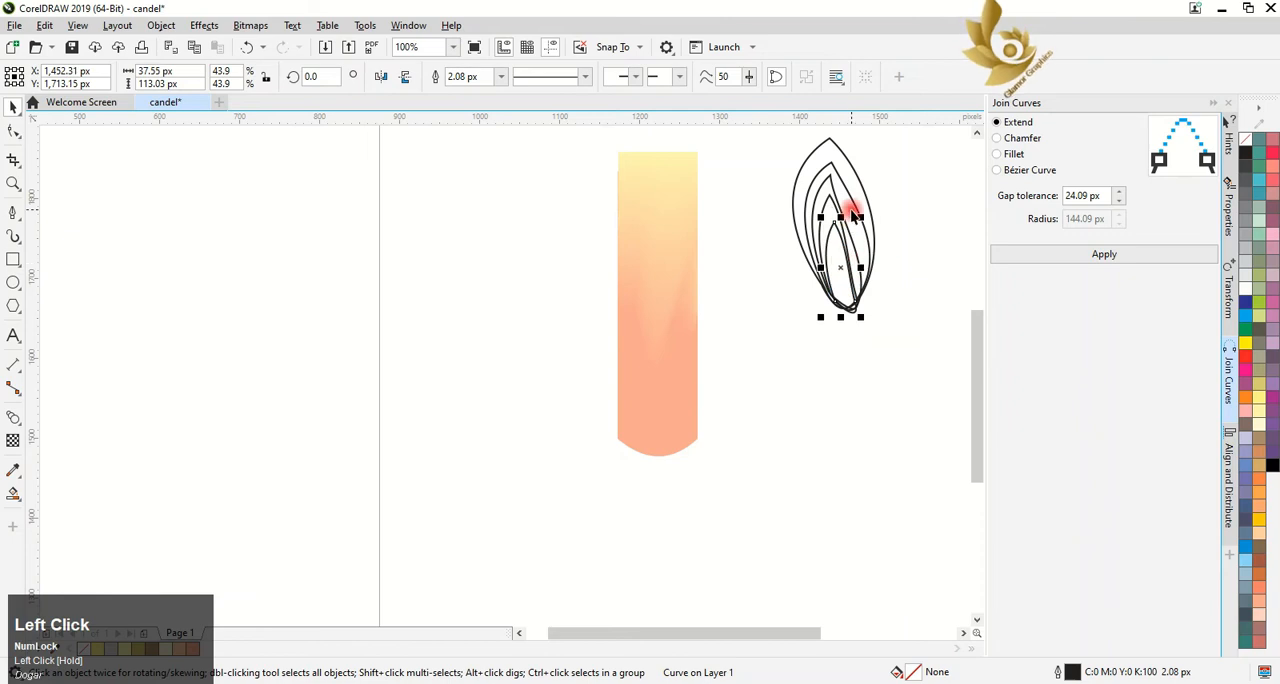
{"action": "left_click", "coordinate": [871, 265]}
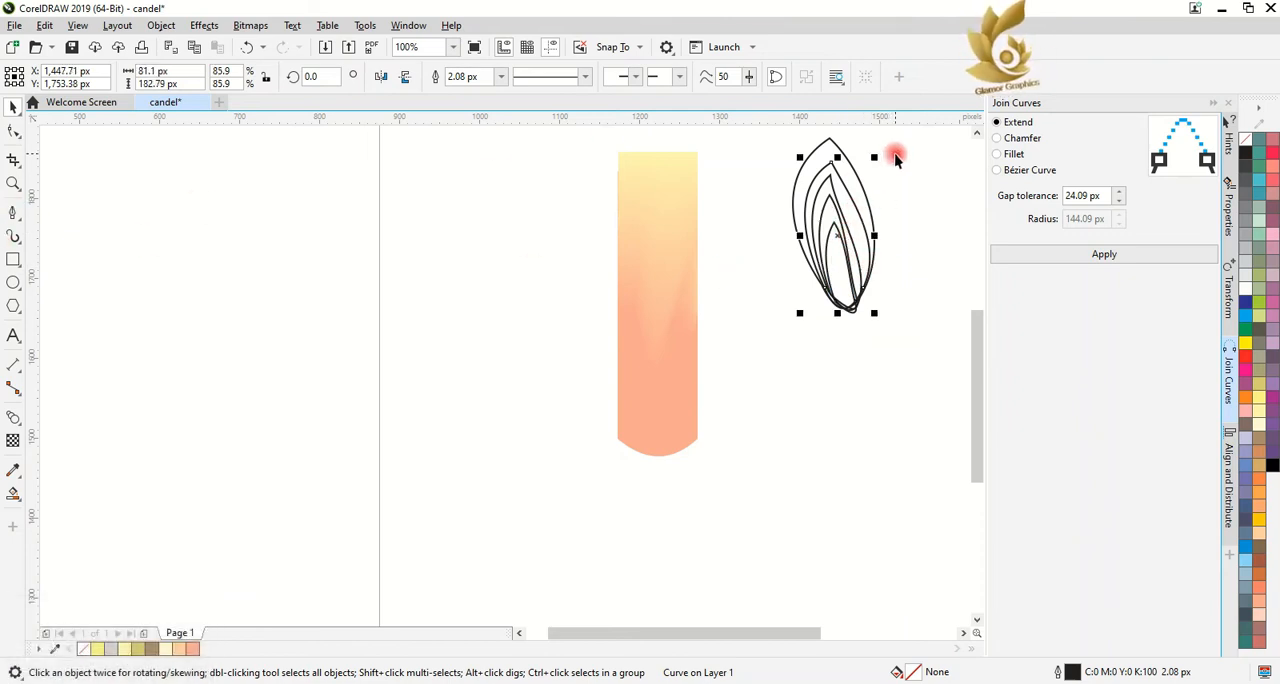
{"action": "left_click_drag", "start_coordinate": [874, 157], "coordinate": [842, 273], "text": "shift"}
{"action": "right_click", "coordinate": [888, 209], "text": "shift"}
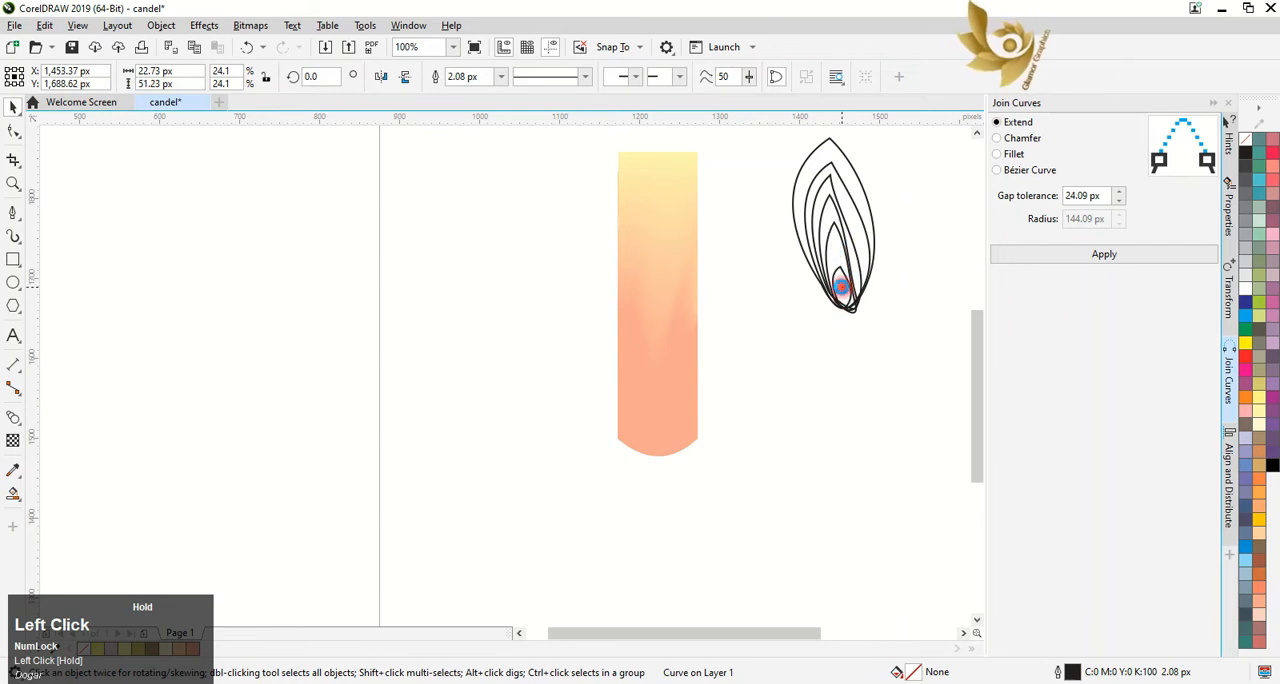
Nest two progressively smaller copies inside the smallest flame near the base, the first about 14 by 31 px
{"action": "scroll", "coordinate": [842, 288], "scroll_direction": "up", "scroll_amount": 2}
{"action": "left_click_drag", "start_coordinate": [886, 191], "coordinate": [884, 222], "text": "shift"}
{"action": "right_click", "coordinate": [884, 222], "text": "shift"}
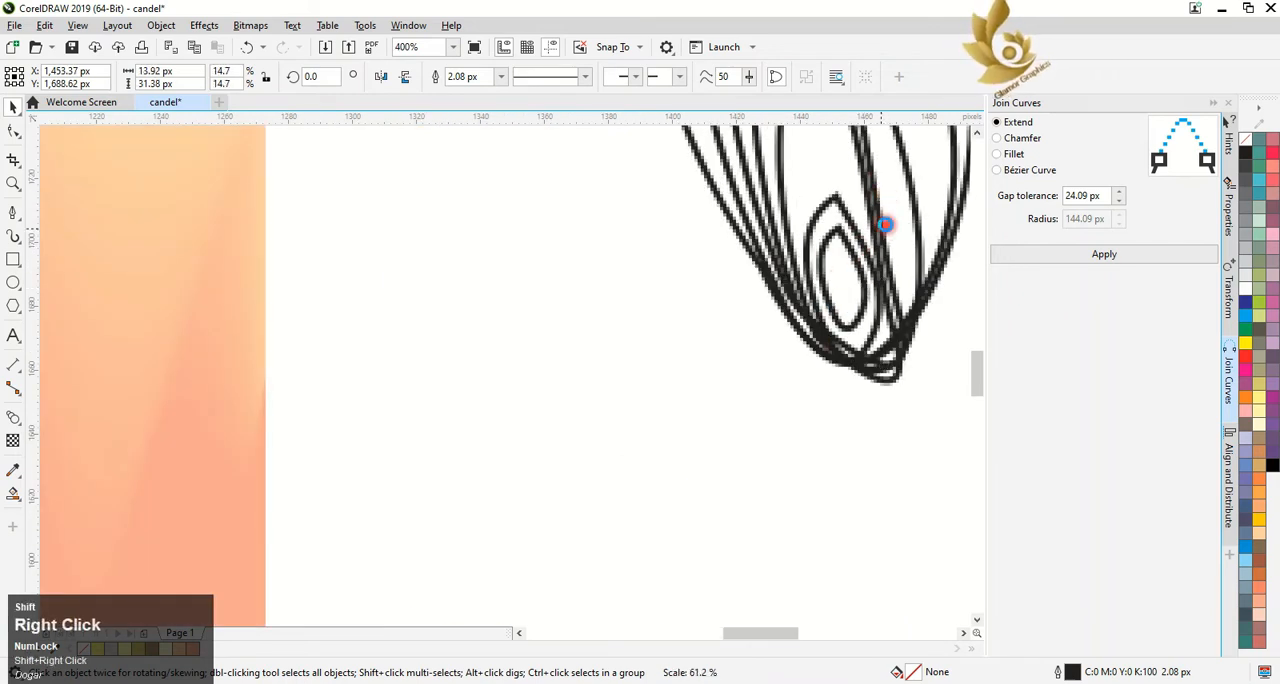
{"action": "left_click_drag", "start_coordinate": [842, 279], "coordinate": [841, 296]}
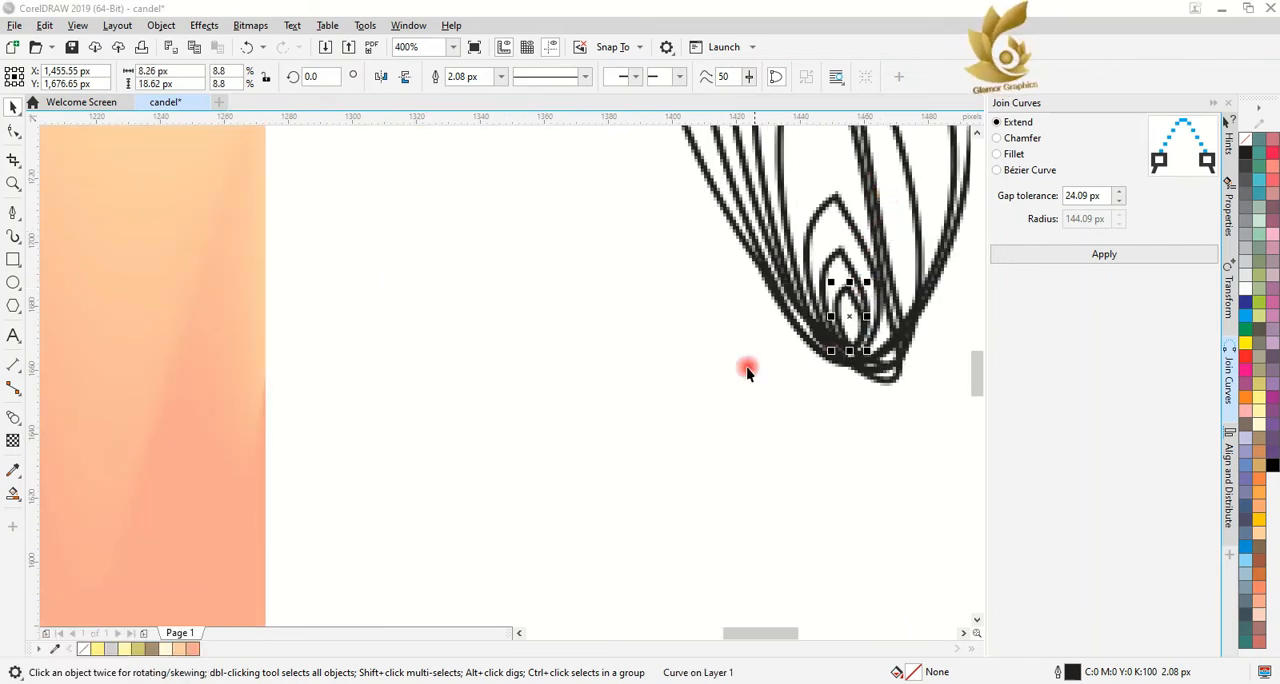
{"action": "scroll", "coordinate": [923, 220], "scroll_direction": "up", "scroll_amount": 2}
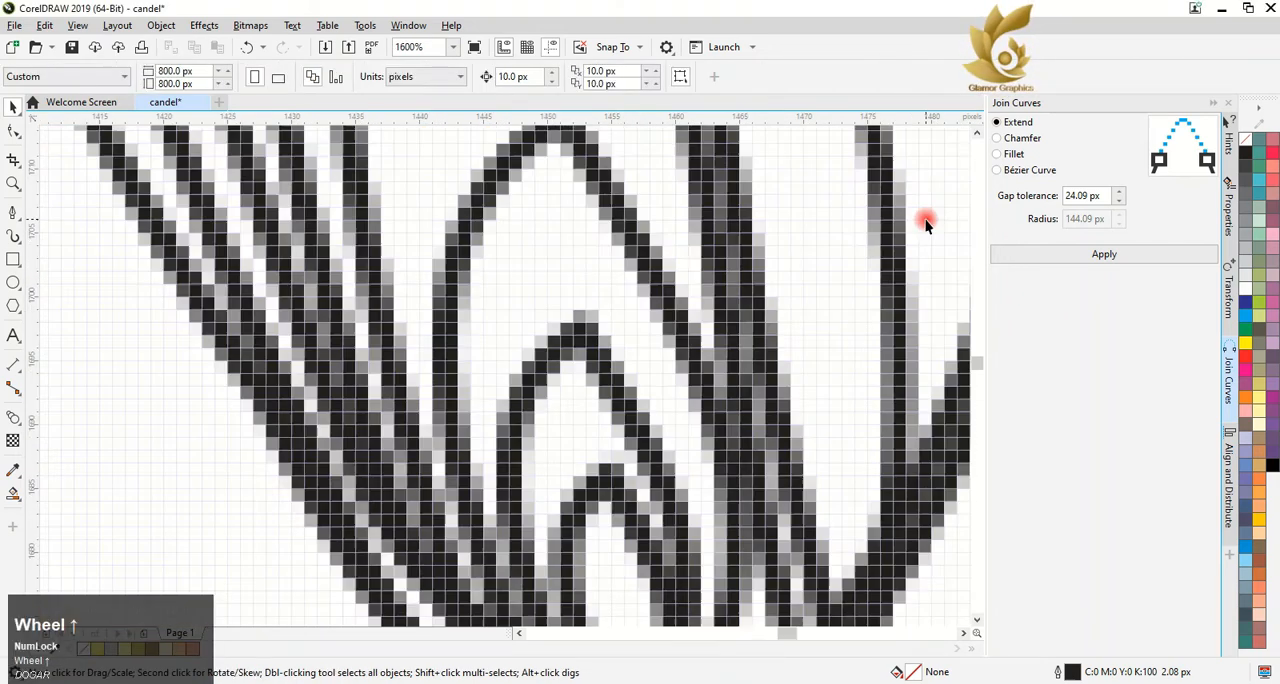
{"action": "scroll", "coordinate": [923, 229], "scroll_direction": "down", "scroll_amount": 3}
{"action": "left_click", "coordinate": [984, 138]}
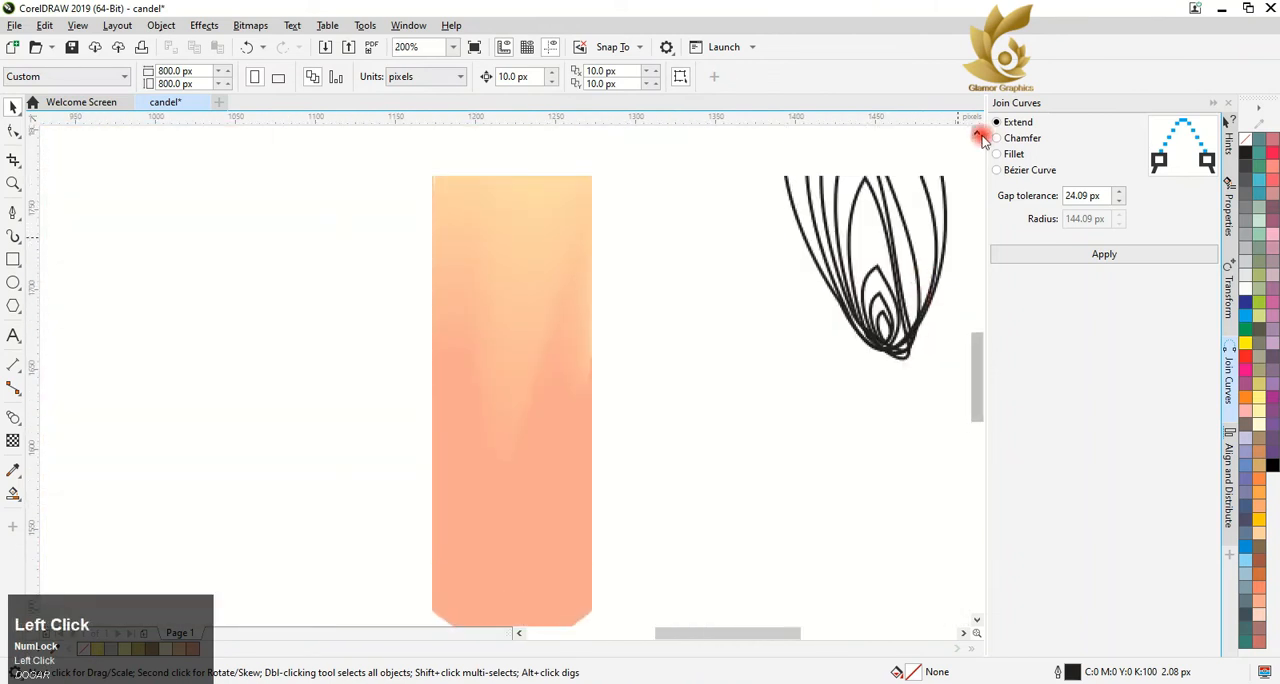
Smart Fill the flame's four outer bands and color them red, yellow, red and yellow from the outside in
{"action": "left_click", "coordinate": [14, 502]}
{"action": "left_click", "coordinate": [838, 190]}
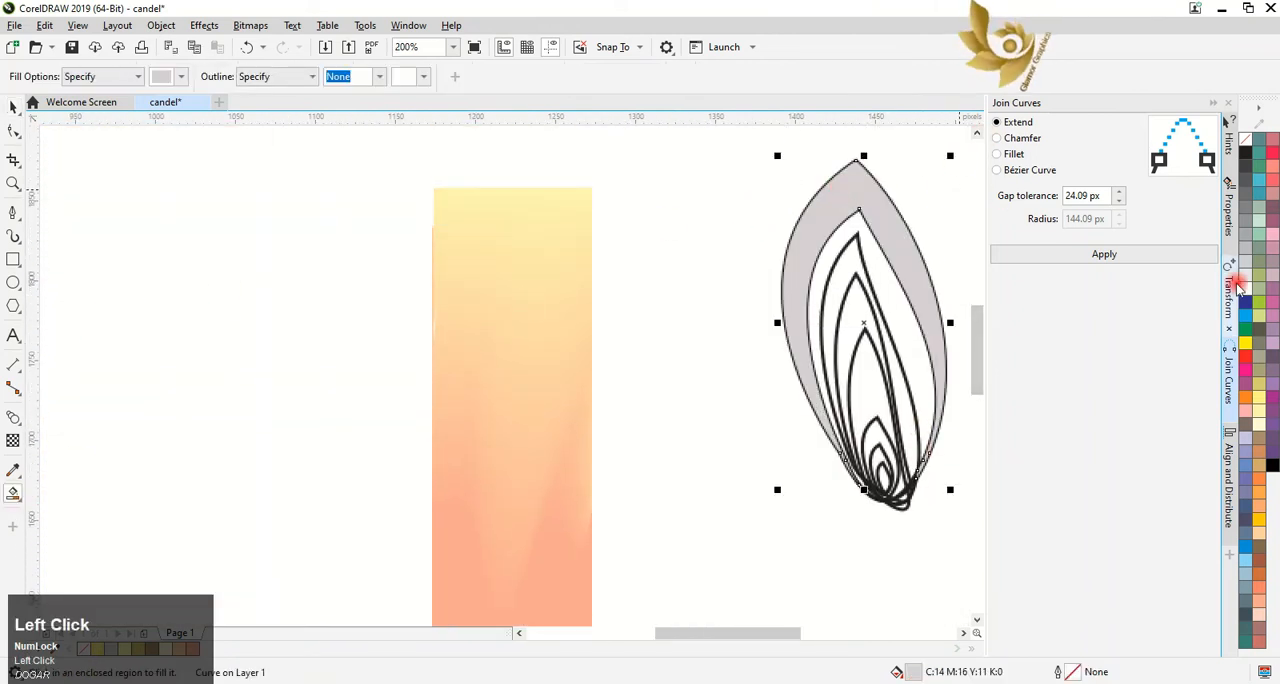
{"action": "left_click", "coordinate": [1245, 355]}
{"action": "left_click", "coordinate": [886, 285]}
{"action": "left_click", "coordinate": [1247, 343]}
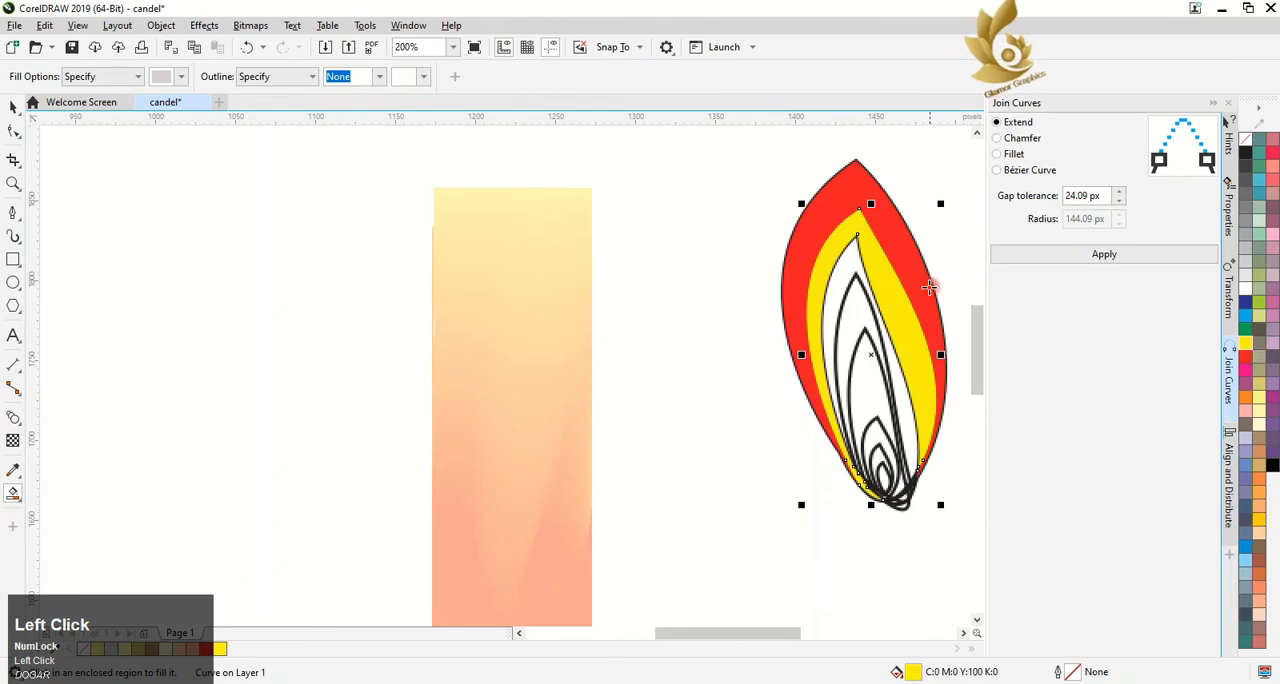
{"action": "left_click", "coordinate": [846, 327]}
{"action": "key", "text": "ctrl+z"}
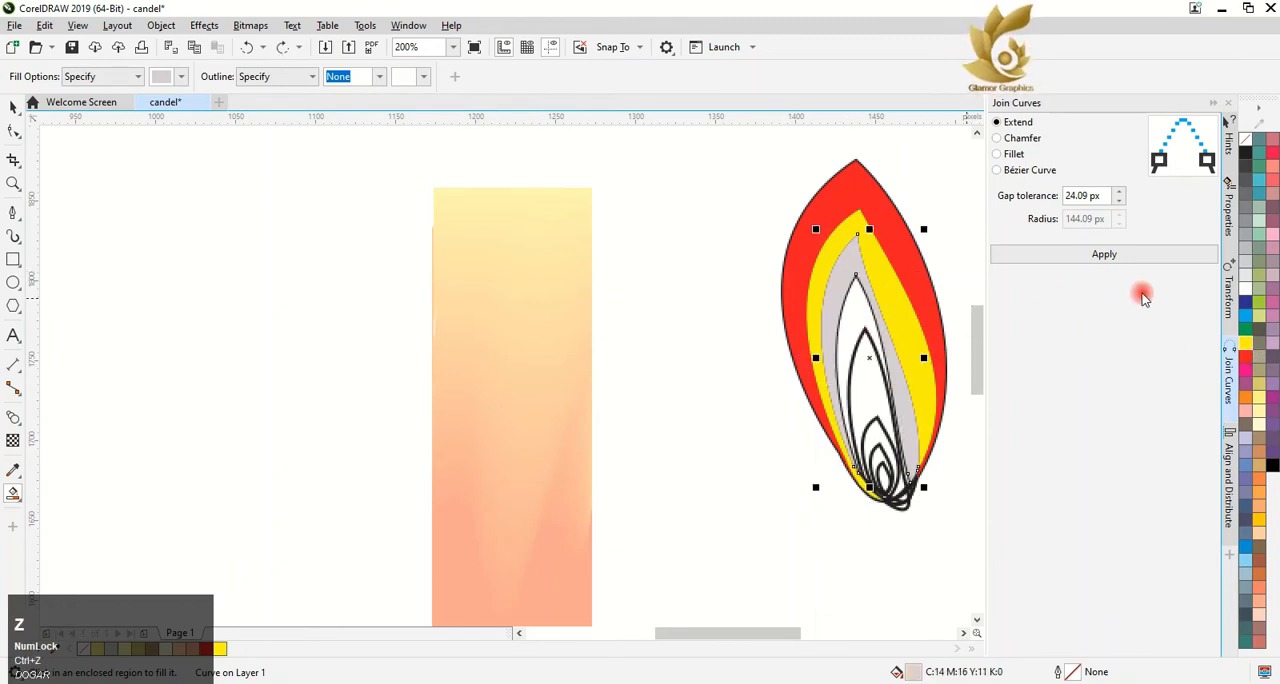
{"action": "left_click", "coordinate": [1248, 367]}
{"action": "left_click", "coordinate": [849, 335]}
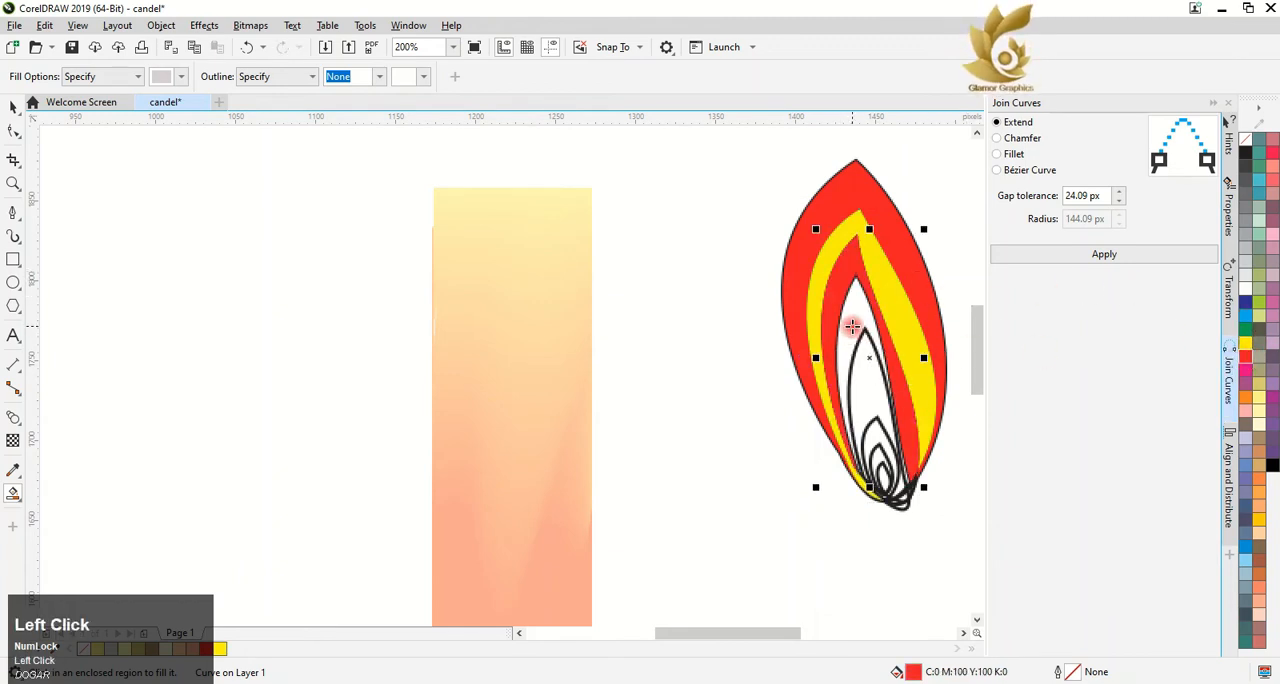
{"action": "left_click", "coordinate": [1245, 348]}
Smart Fill the flame's four inner bands and color them orange, red, yellow and orange toward the core
{"action": "left_click", "coordinate": [871, 366]}
{"action": "left_click", "coordinate": [1245, 397]}
{"action": "left_click", "coordinate": [875, 425]}
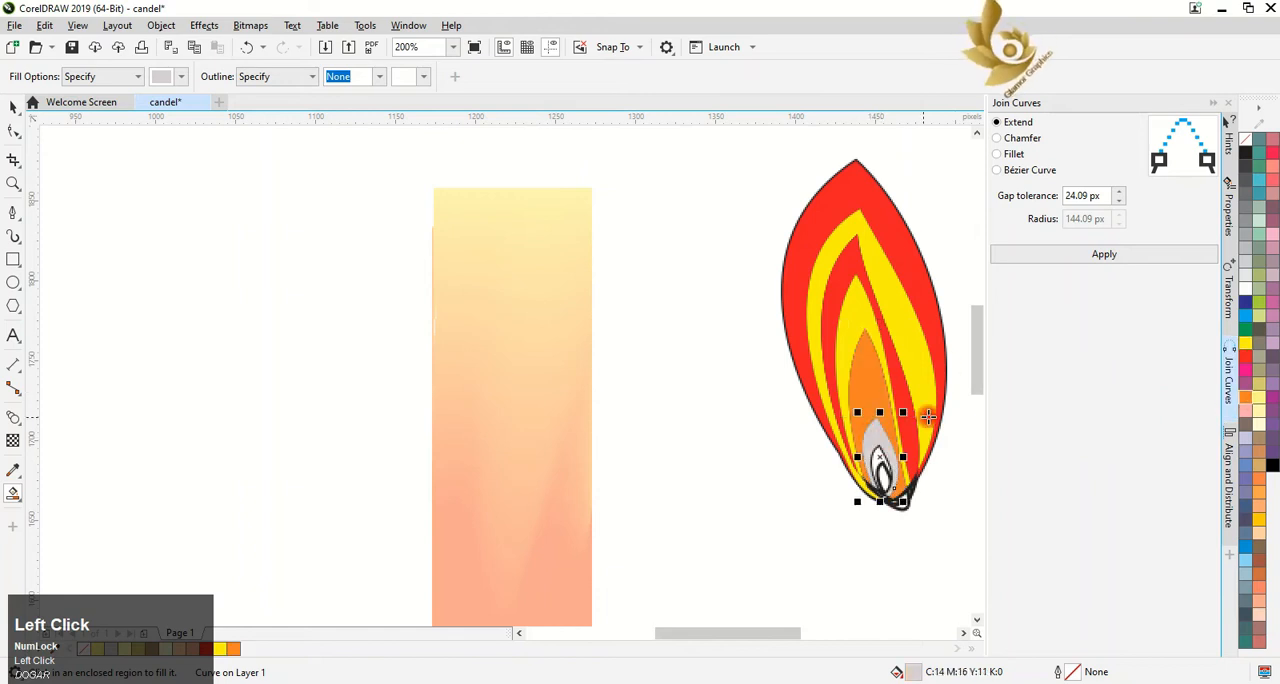
{"action": "left_click", "coordinate": [1245, 367]}
{"action": "left_click", "coordinate": [918, 437]}
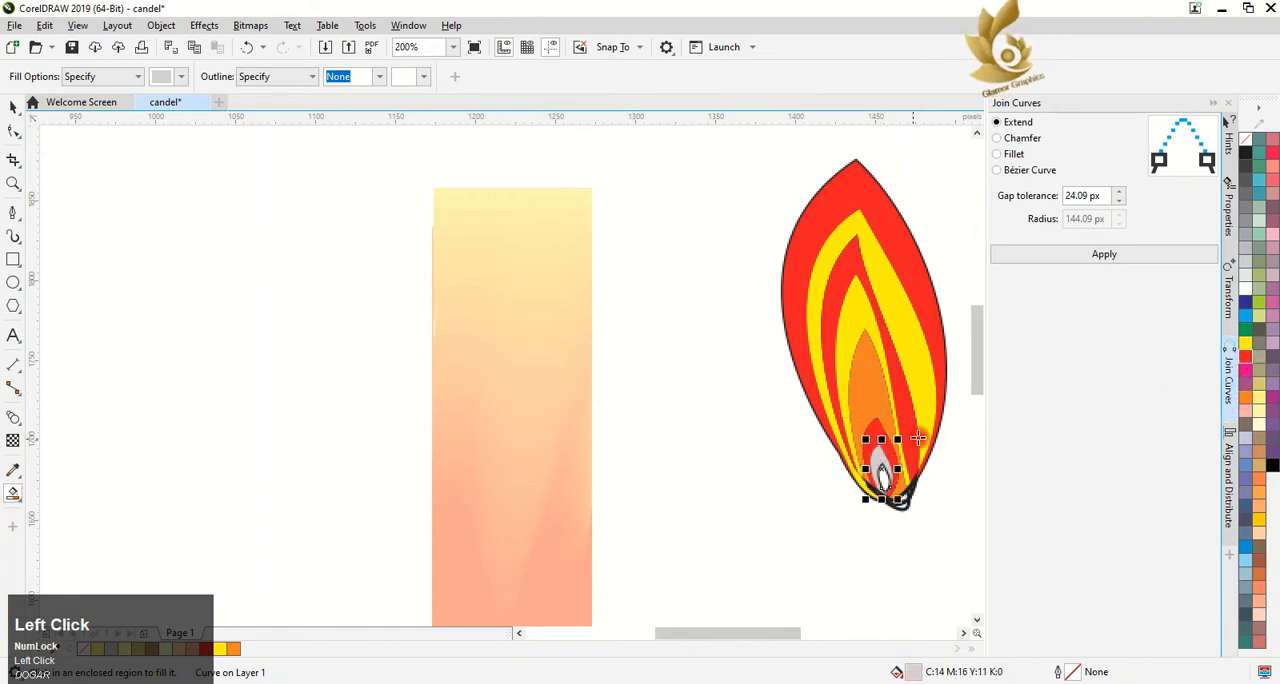
{"action": "left_click", "coordinate": [1247, 347]}
{"action": "left_click", "coordinate": [883, 476]}
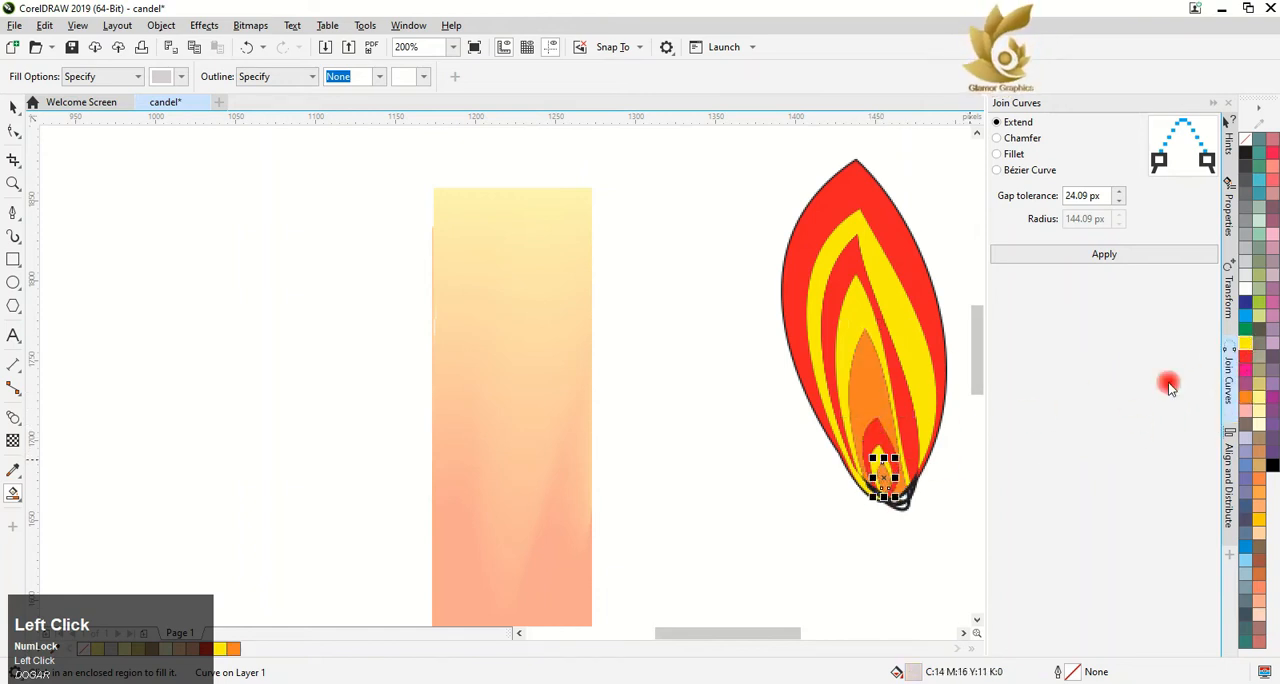
{"action": "left_click", "coordinate": [1245, 397]}
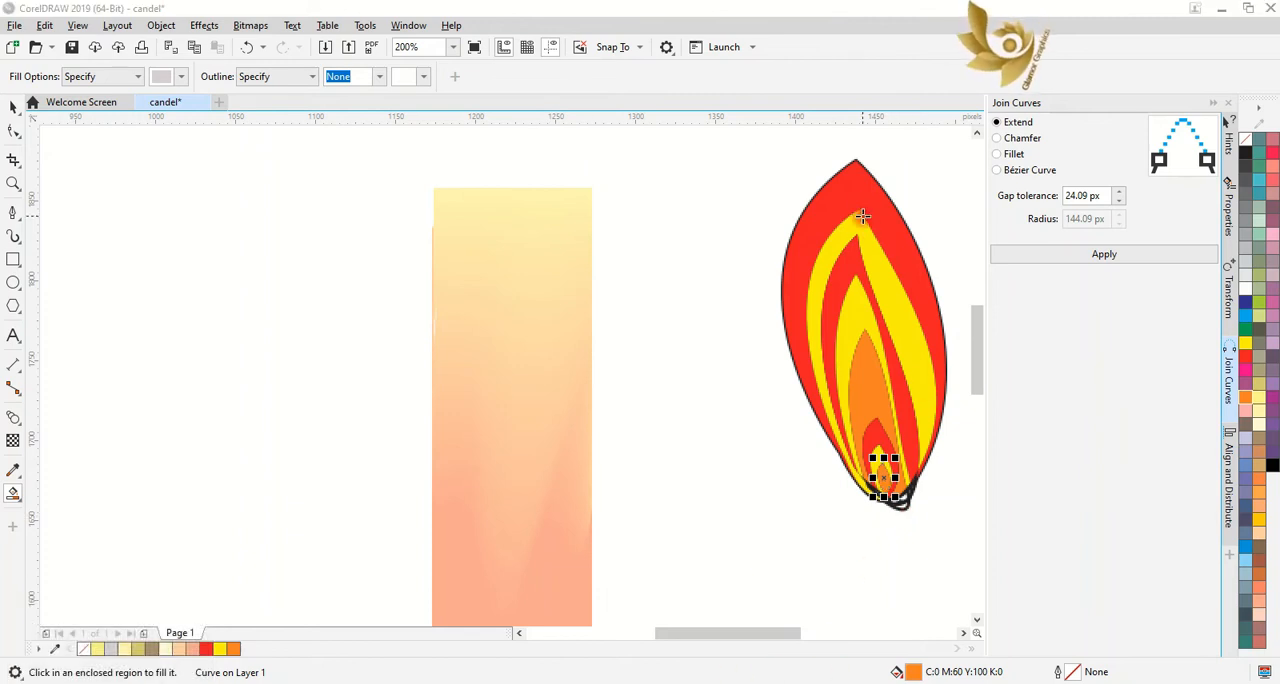
Recolor the flame's outermost band pinkish purple (C20 M80 Y0 K0), the fourth band white, and the innermost core the same pinkish purple
{"action": "left_click", "coordinate": [13, 107]}
{"action": "left_click", "coordinate": [826, 196]}
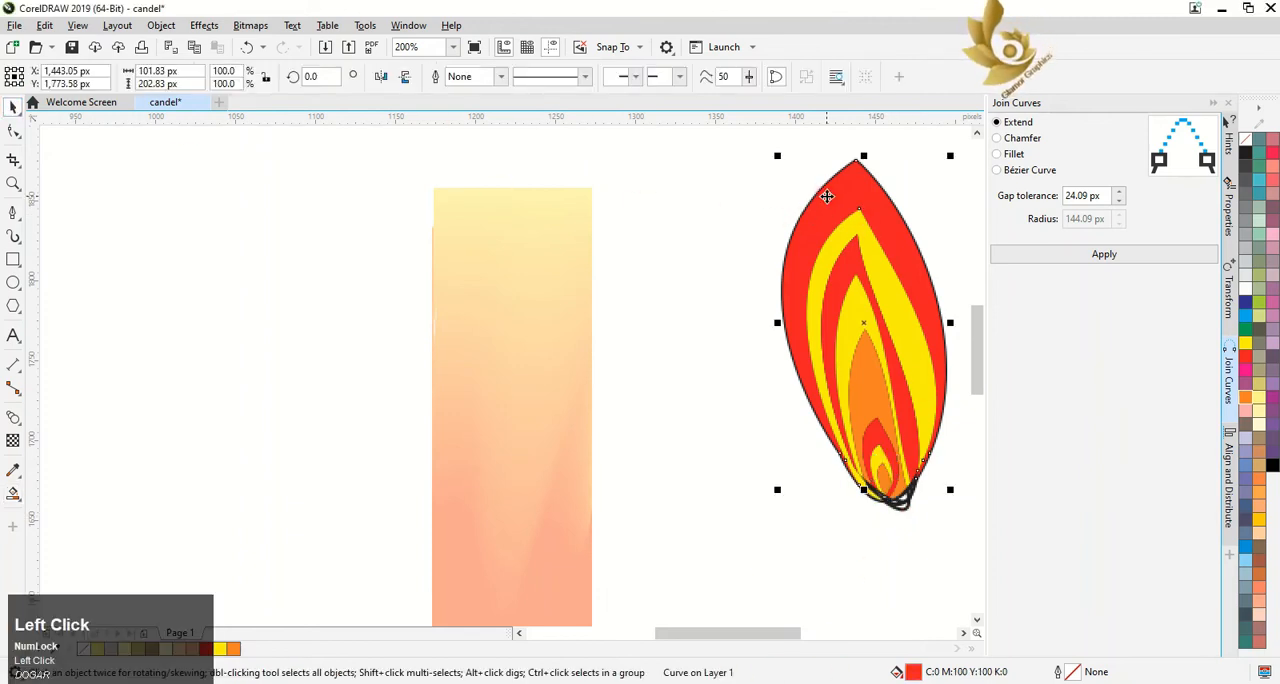
{"action": "left_click", "coordinate": [1272, 301]}
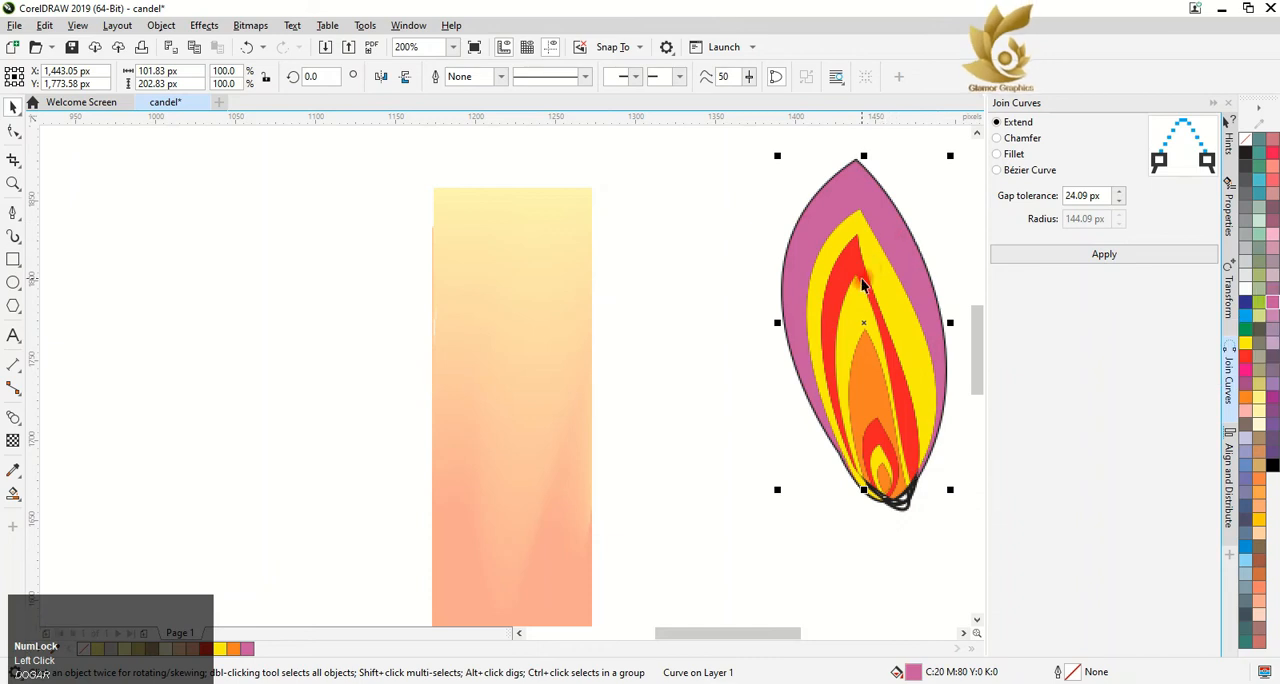
{"action": "left_click", "coordinate": [914, 316]}
{"action": "left_click", "coordinate": [1247, 296]}
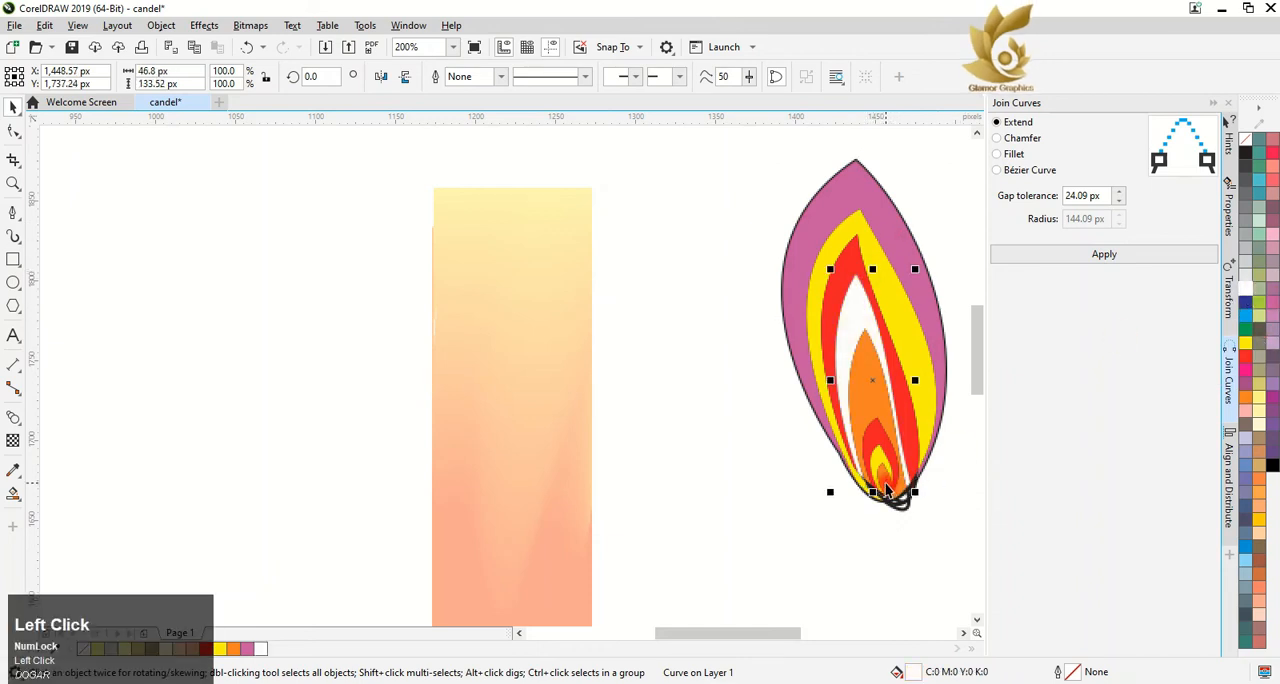
{"action": "left_click", "coordinate": [886, 489]}
{"action": "left_click", "coordinate": [247, 648]}
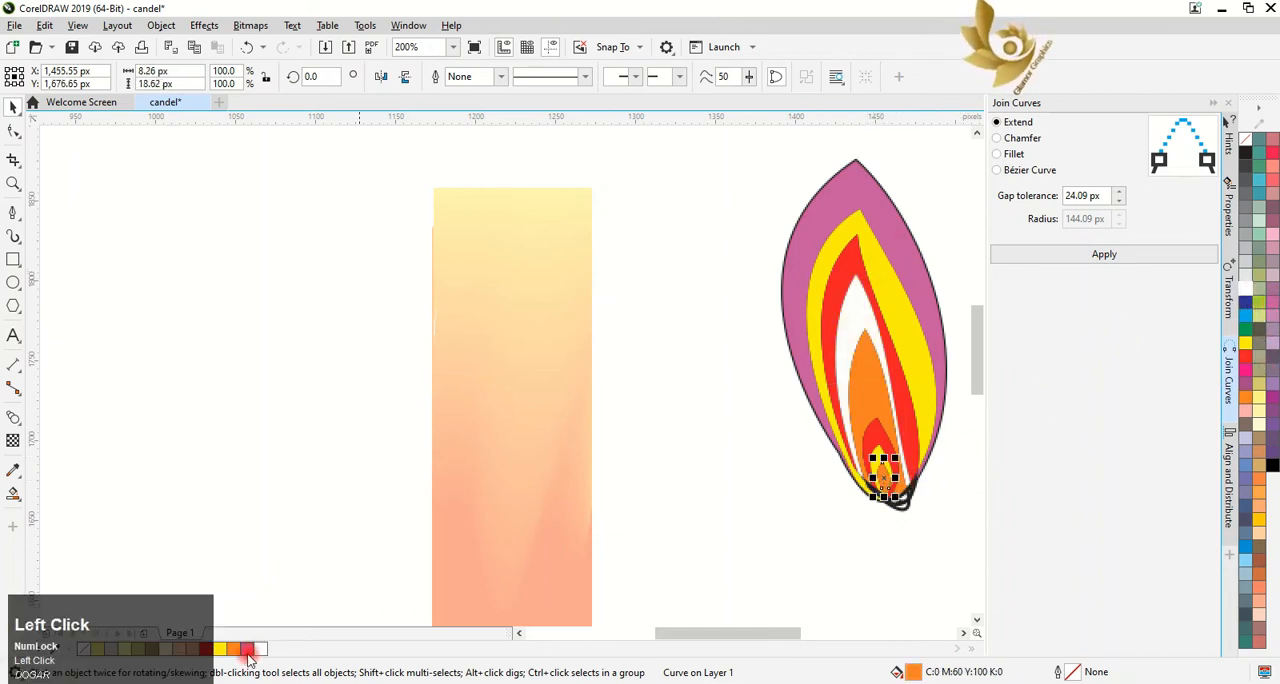
Recolor the flame's third band orange, the fifth band white and the sixth band orange (C0 M60 Y100 K0)
{"action": "left_click", "coordinate": [852, 264]}
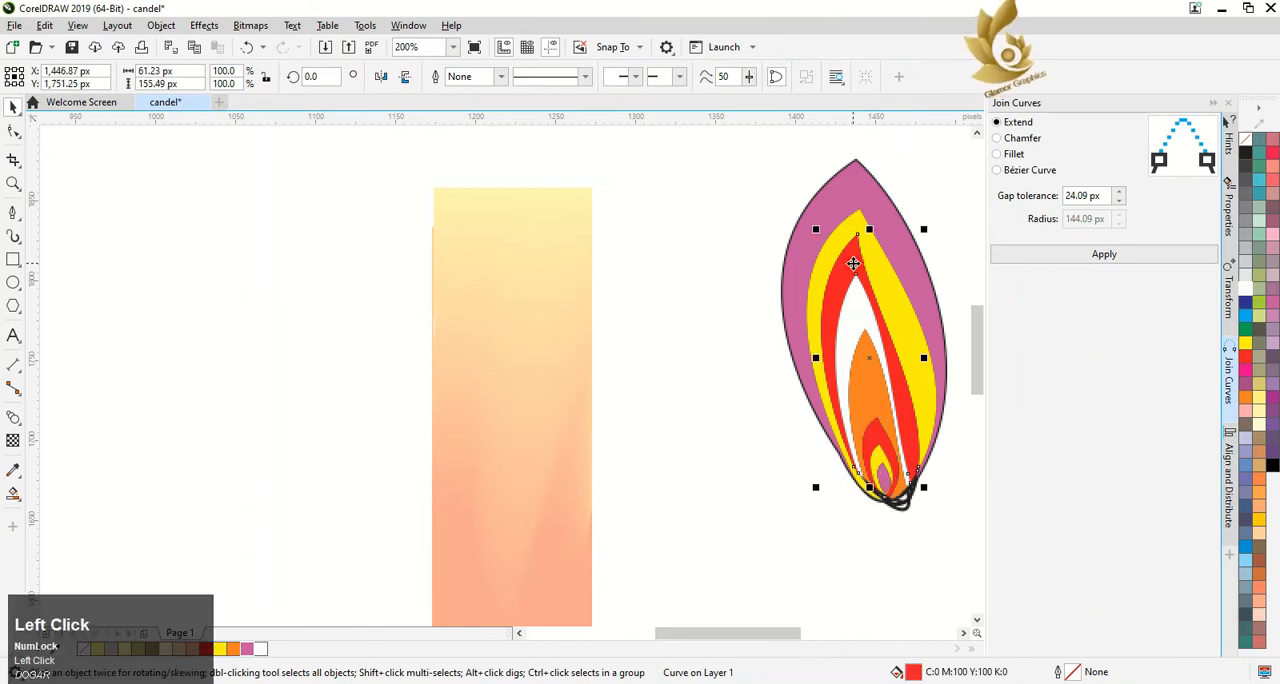
{"action": "left_click", "coordinate": [1244, 294]}
{"action": "left_click", "coordinate": [875, 447]}
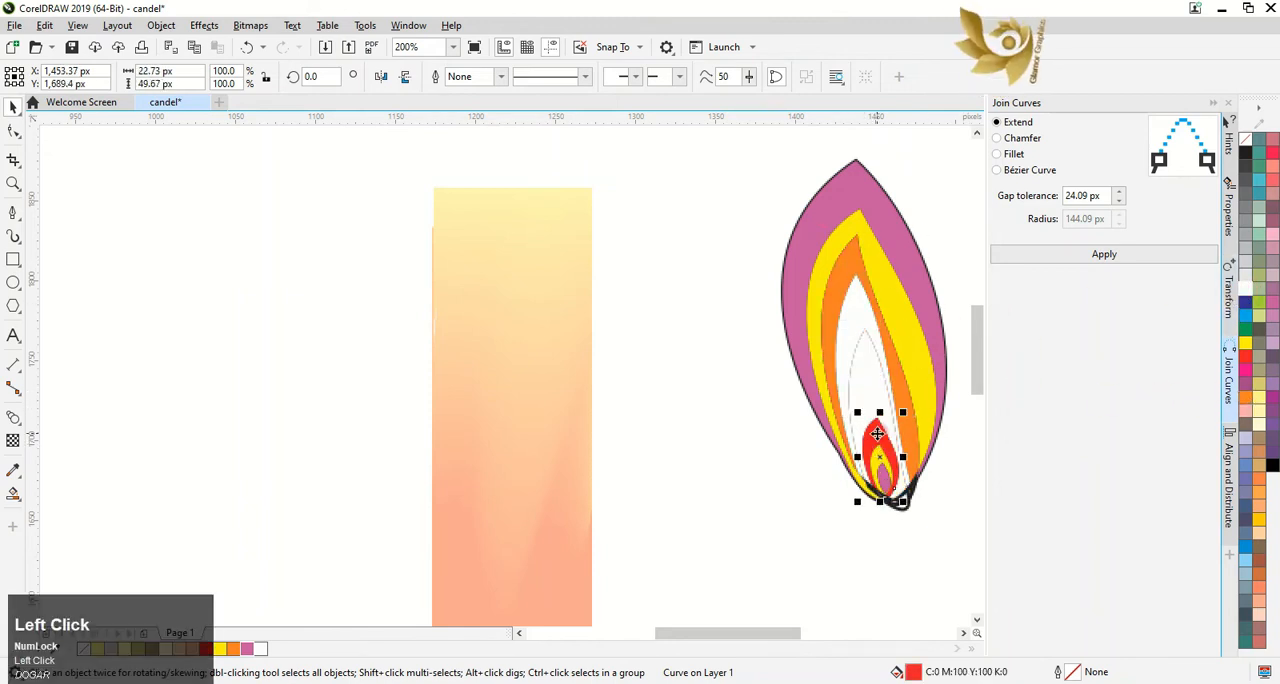
{"action": "left_click", "coordinate": [1246, 398]}
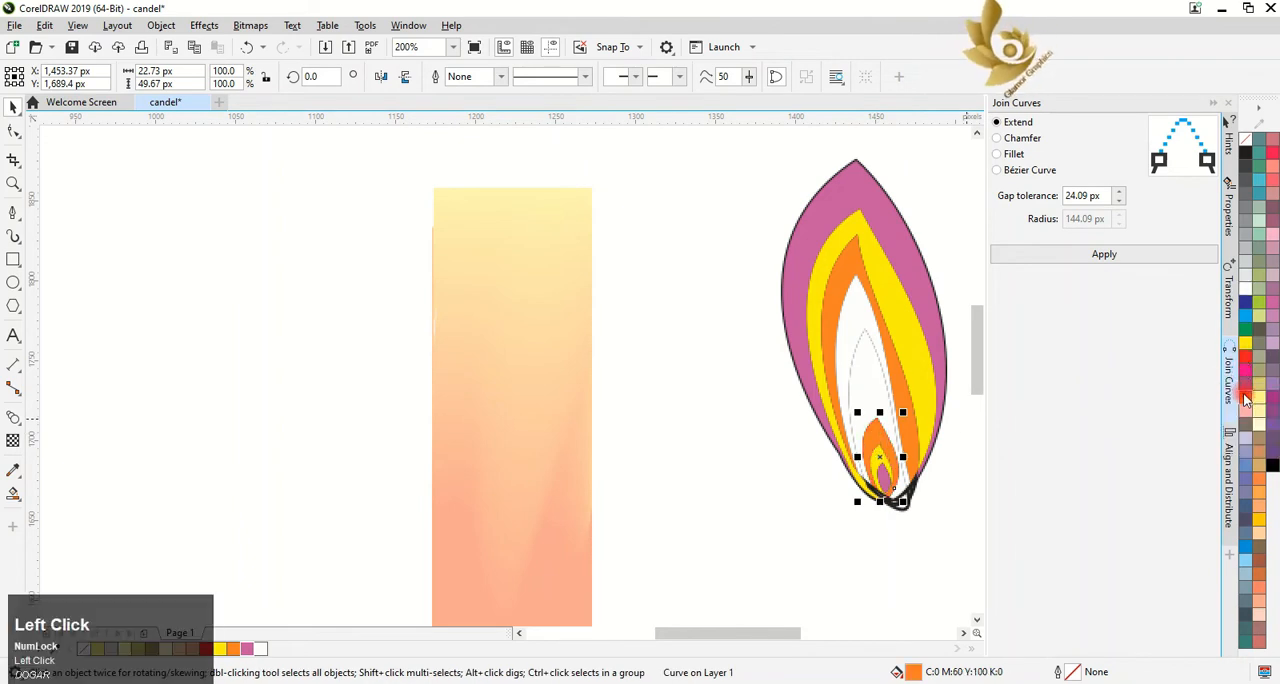
Recolor the small yellow band around the flame's core pinkish purple, matching the core
{"action": "left_click", "coordinate": [882, 460]}
{"action": "left_click", "coordinate": [718, 497]}
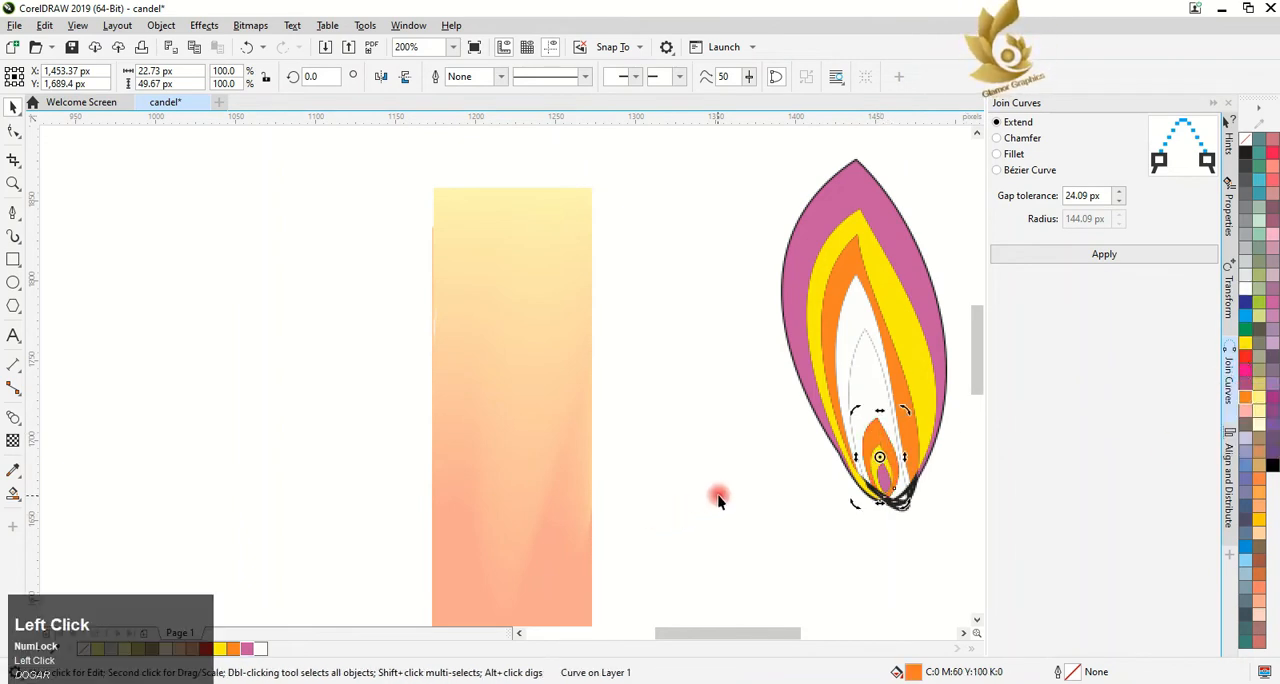
{"action": "left_click", "coordinate": [881, 458]}
{"action": "left_click", "coordinate": [1242, 400]}
{"action": "left_click", "coordinate": [247, 648]}
{"action": "left_click", "coordinate": [744, 364]}
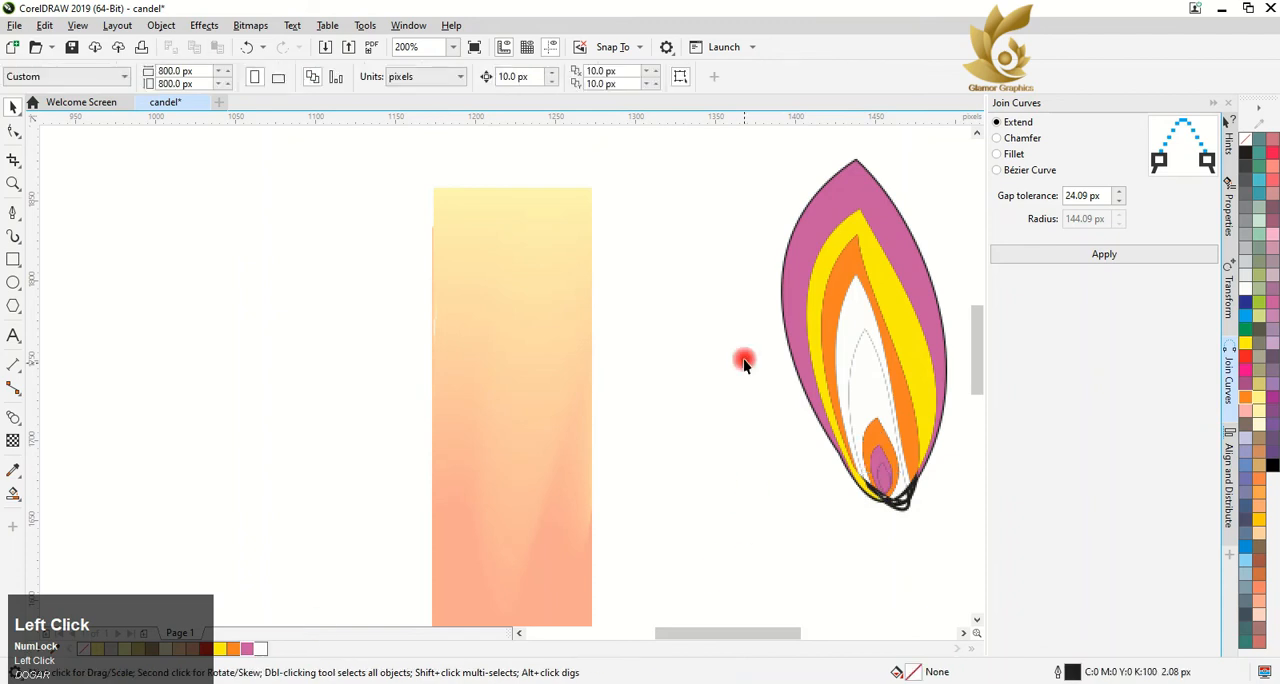
Try removing the outlines from all the flame shapes
{"action": "left_click_drag", "start_coordinate": [940, 541], "coordinate": [942, 542]}
{"action": "right_click", "coordinate": [1245, 139]}
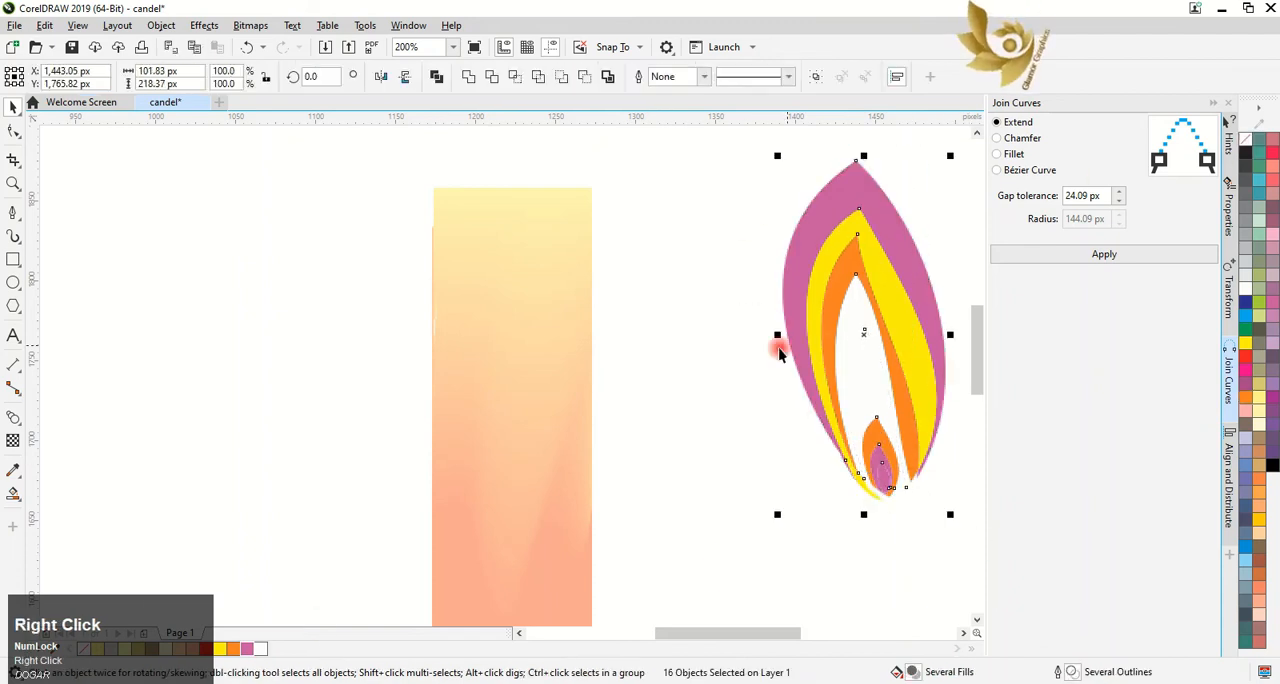
{"action": "left_click", "coordinate": [936, 491]}
{"action": "key", "text": "ctrl+z"}
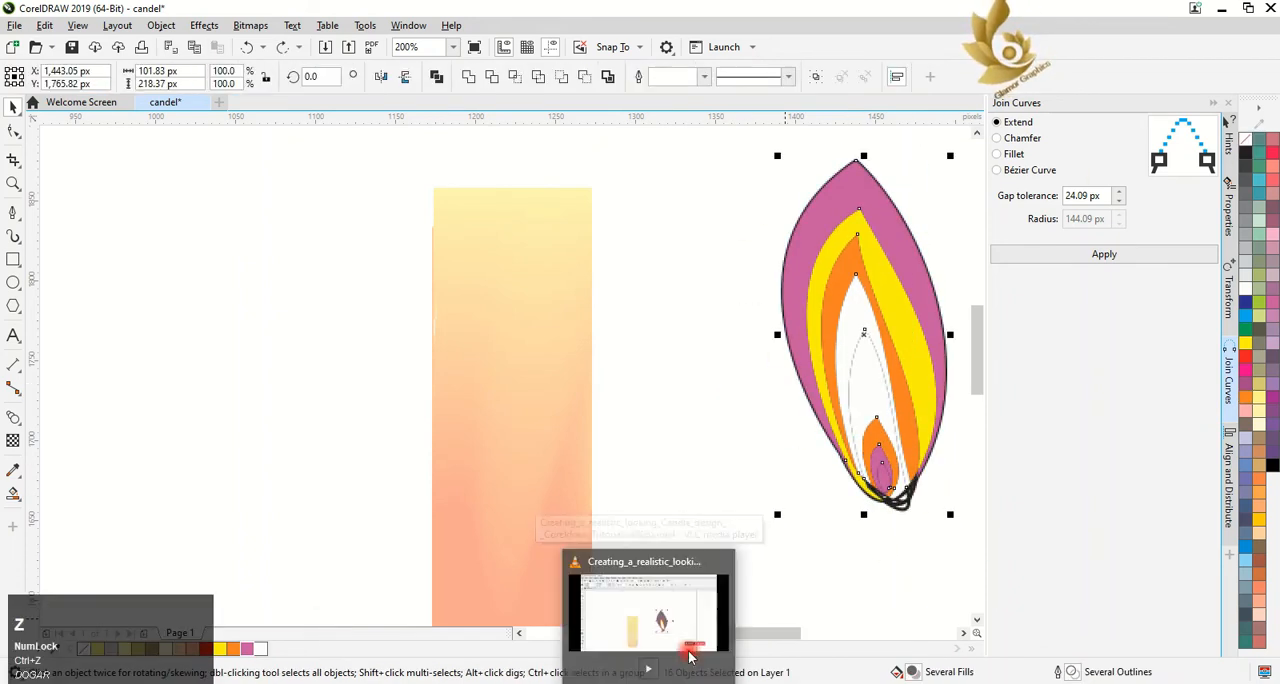
Recolor the flame's fifth band, just inside the white one, back to orange
{"action": "scroll", "coordinate": [958, 520], "scroll_direction": "down", "scroll_amount": 2}
{"action": "left_click", "coordinate": [961, 525]}
{"action": "left_click", "coordinate": [971, 187]}
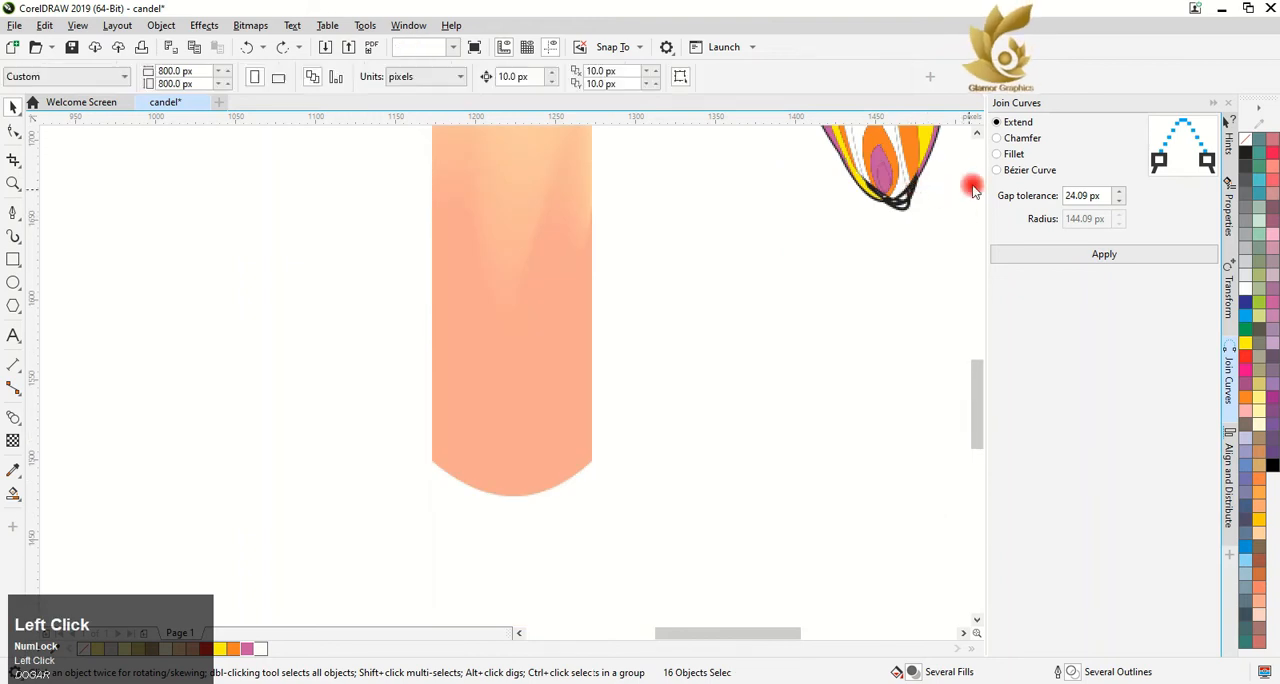
{"action": "scroll", "coordinate": [968, 187], "scroll_direction": "up", "scroll_amount": 2}
{"action": "left_click", "coordinate": [895, 188]}
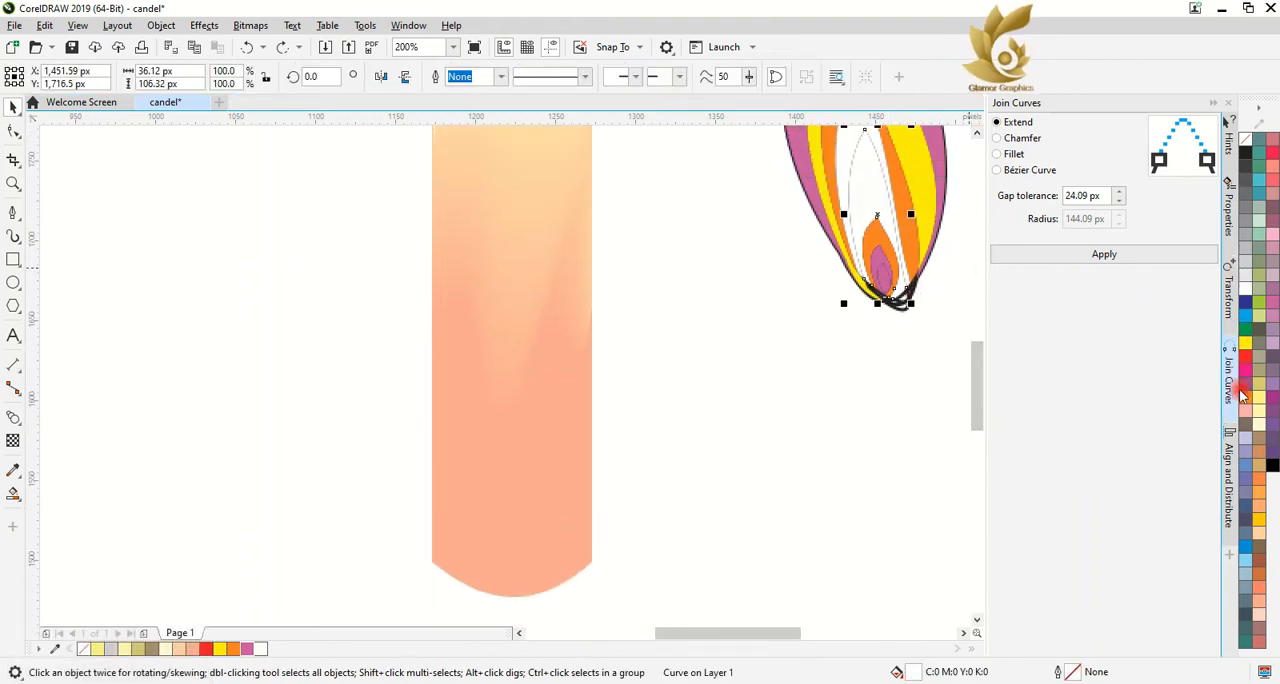
{"action": "left_click", "coordinate": [929, 340]}
Select all the flame shapes together and remove their outlines
{"action": "scroll", "coordinate": [924, 344], "scroll_direction": "down", "scroll_amount": 2}
{"action": "left_click_drag", "start_coordinate": [830, 150], "coordinate": [955, 385]}
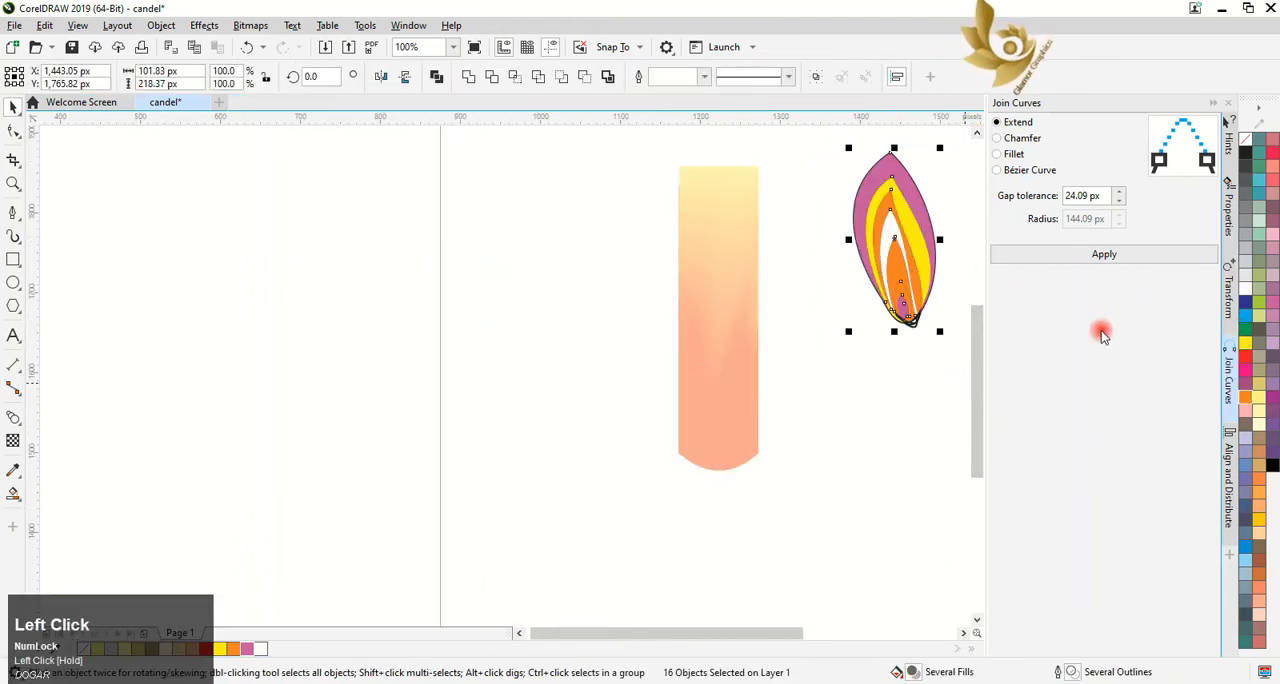
{"action": "right_click", "coordinate": [1246, 135]}
{"action": "left_click", "coordinate": [886, 383]}
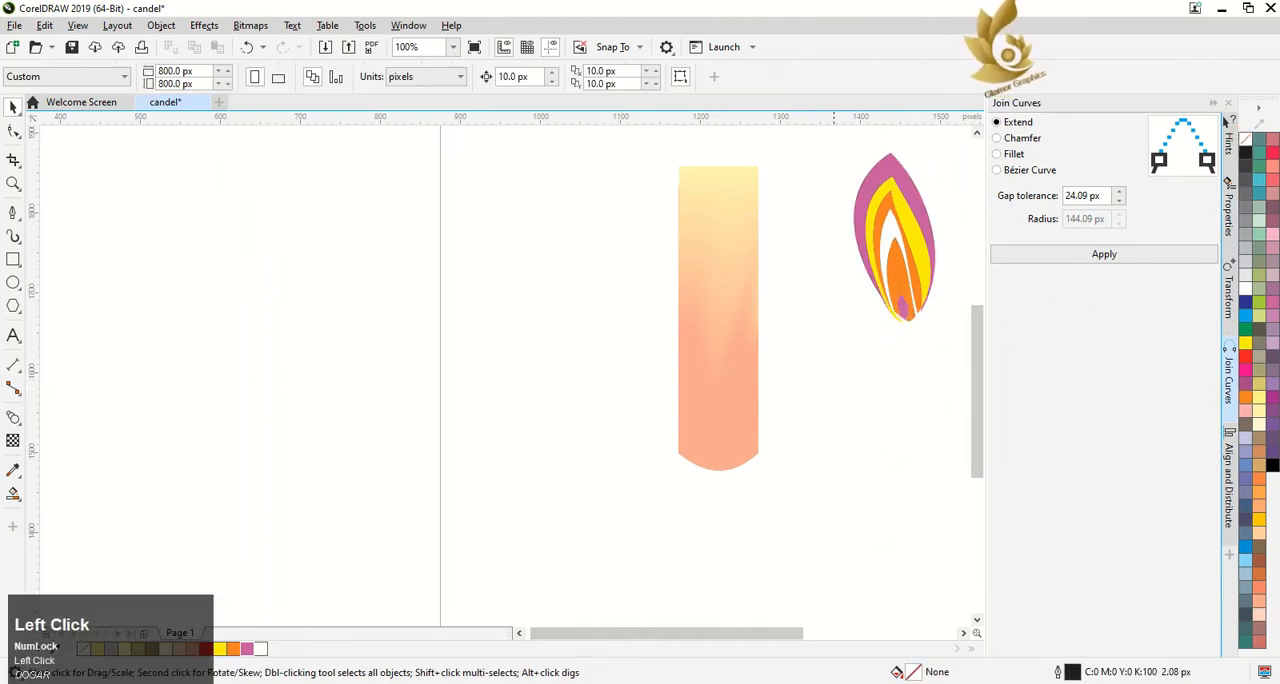
Blend the flame's purple core with the orange fifth band using 20 blend steps
{"action": "scroll", "coordinate": [947, 225], "scroll_direction": "up", "scroll_amount": 2}
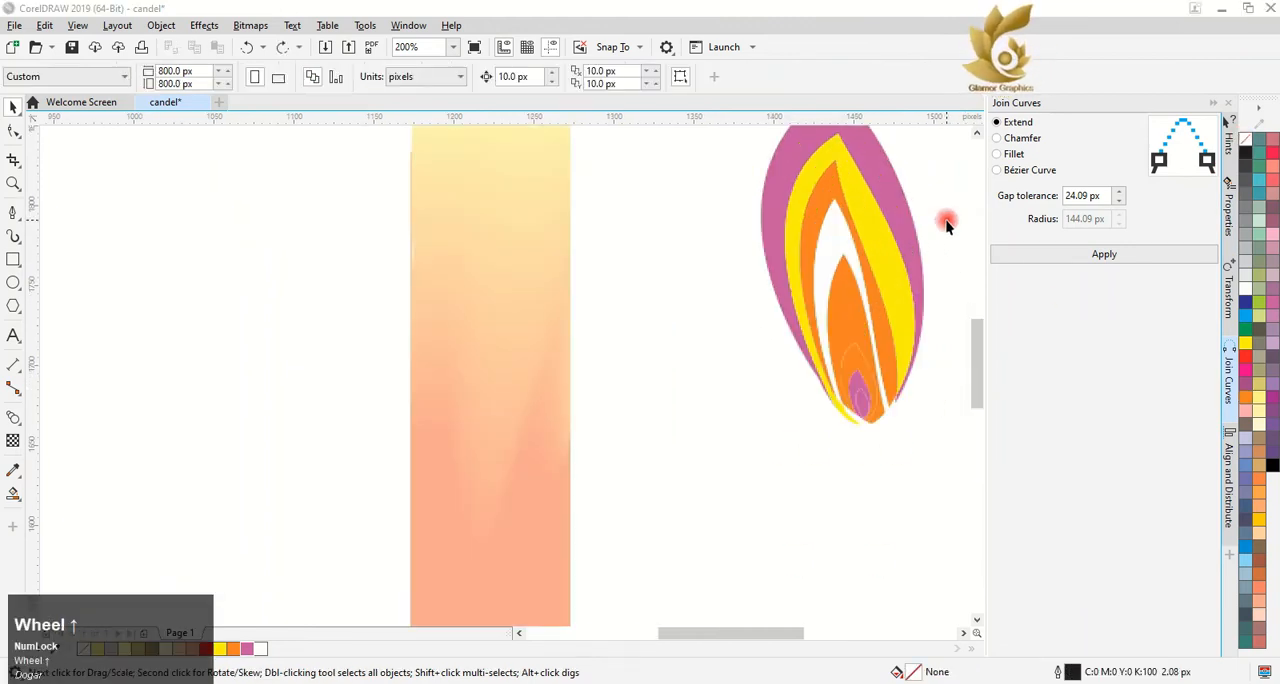
{"action": "left_click", "coordinate": [12, 418]}
{"action": "left_click_drag", "start_coordinate": [866, 410], "coordinate": [857, 341]}
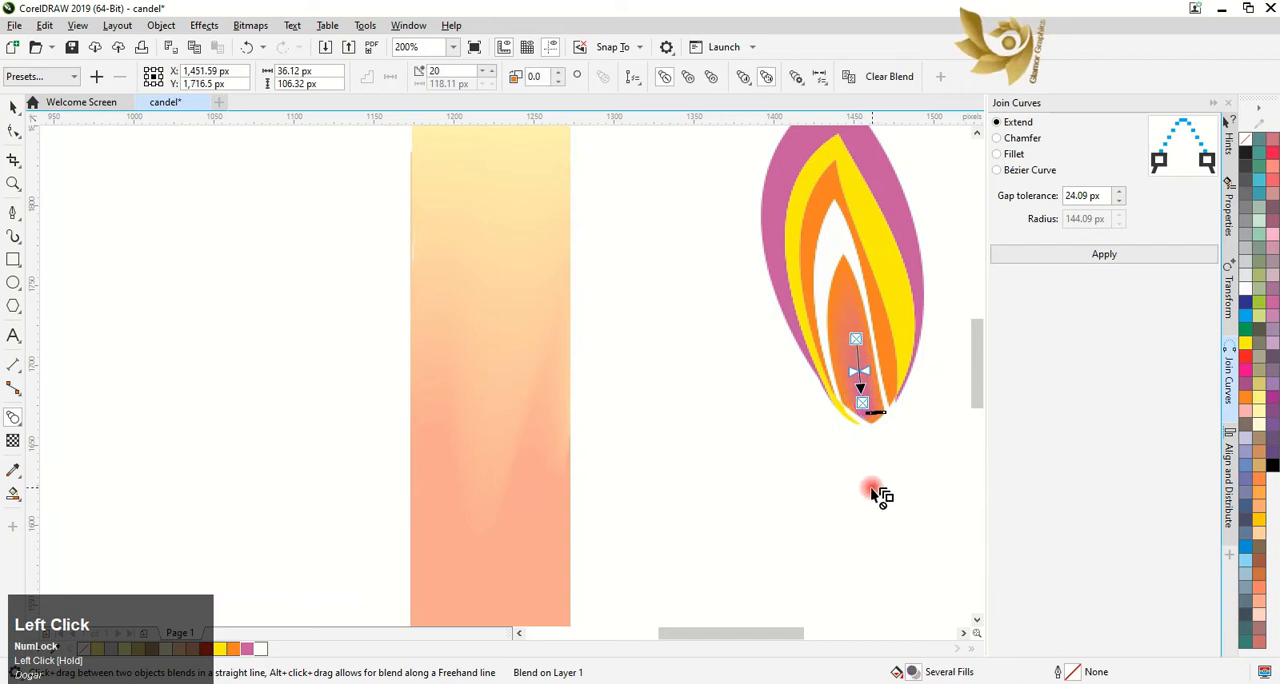
Try blending the purple core outward with the flame's white fourth band
{"action": "key", "text": "ctrl+z"}
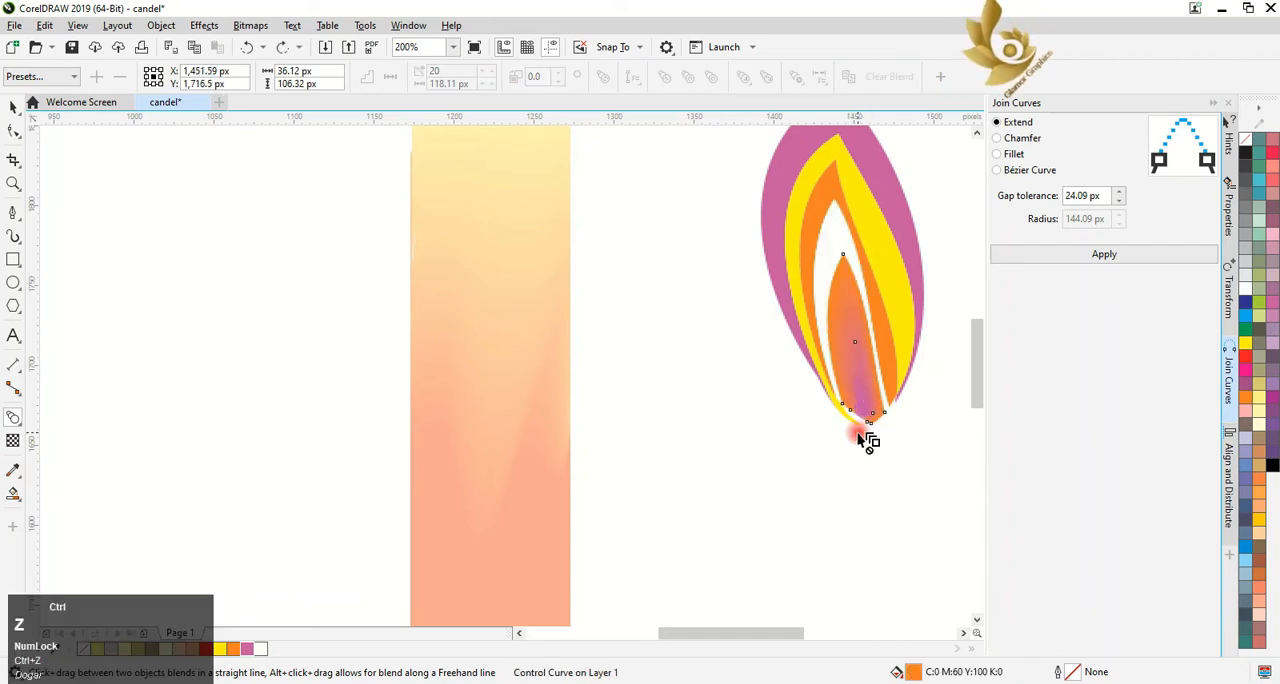
{"action": "left_click_drag", "start_coordinate": [860, 415], "coordinate": [853, 290]}
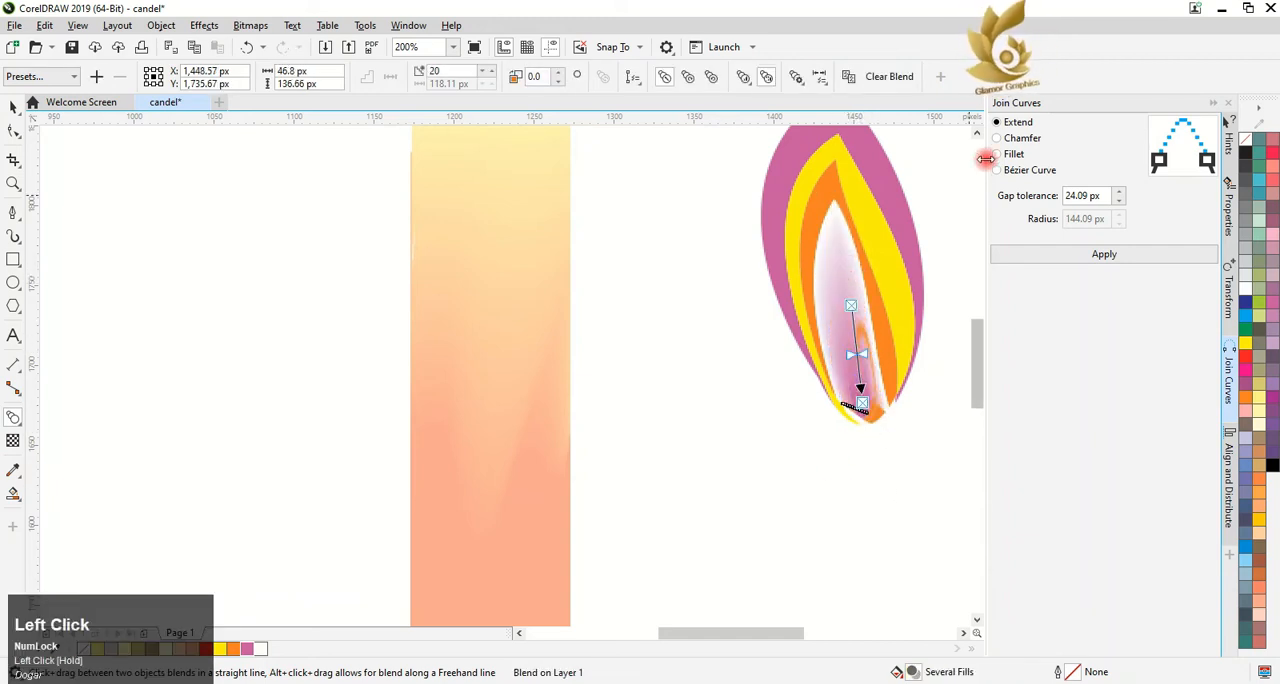
{"action": "left_click", "coordinate": [978, 130]}
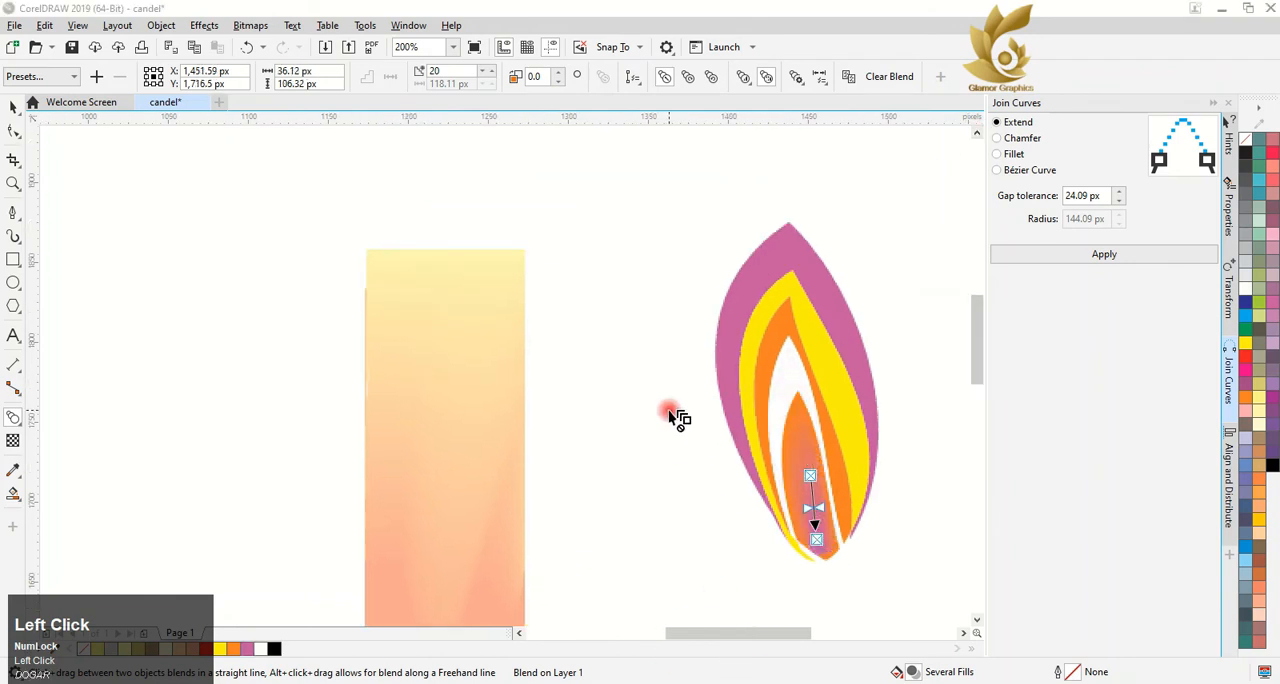
Try fountain and uniform transparency on the flame's outermost purple band
{"action": "left_click", "coordinate": [757, 286]}
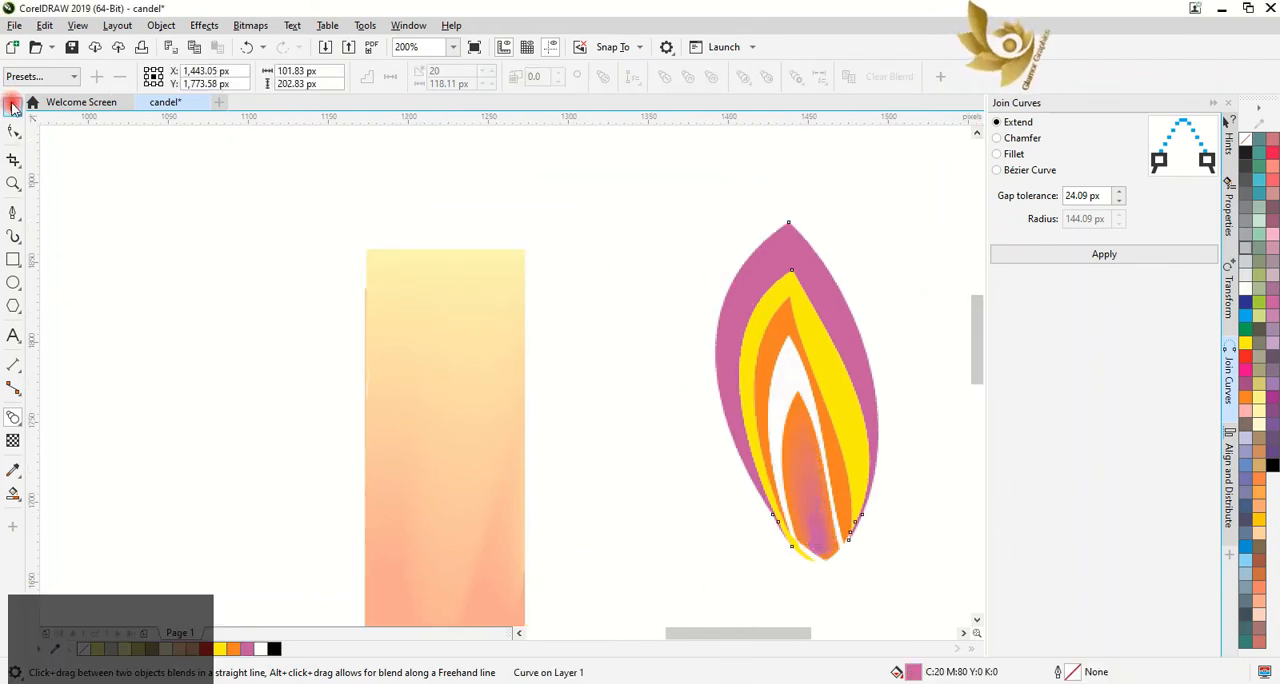
{"action": "left_click", "coordinate": [13, 440]}
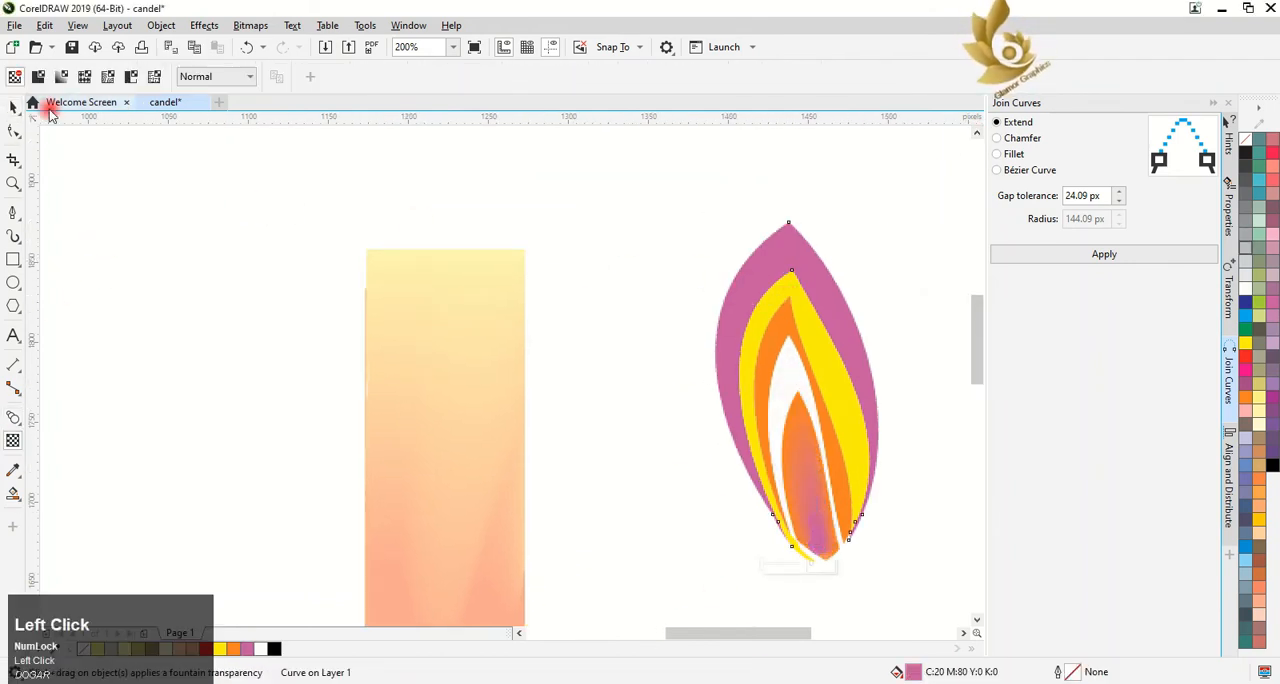
{"action": "left_click", "coordinate": [38, 77]}
{"action": "left_click", "coordinate": [105, 76]}
{"action": "left_click", "coordinate": [62, 77]}
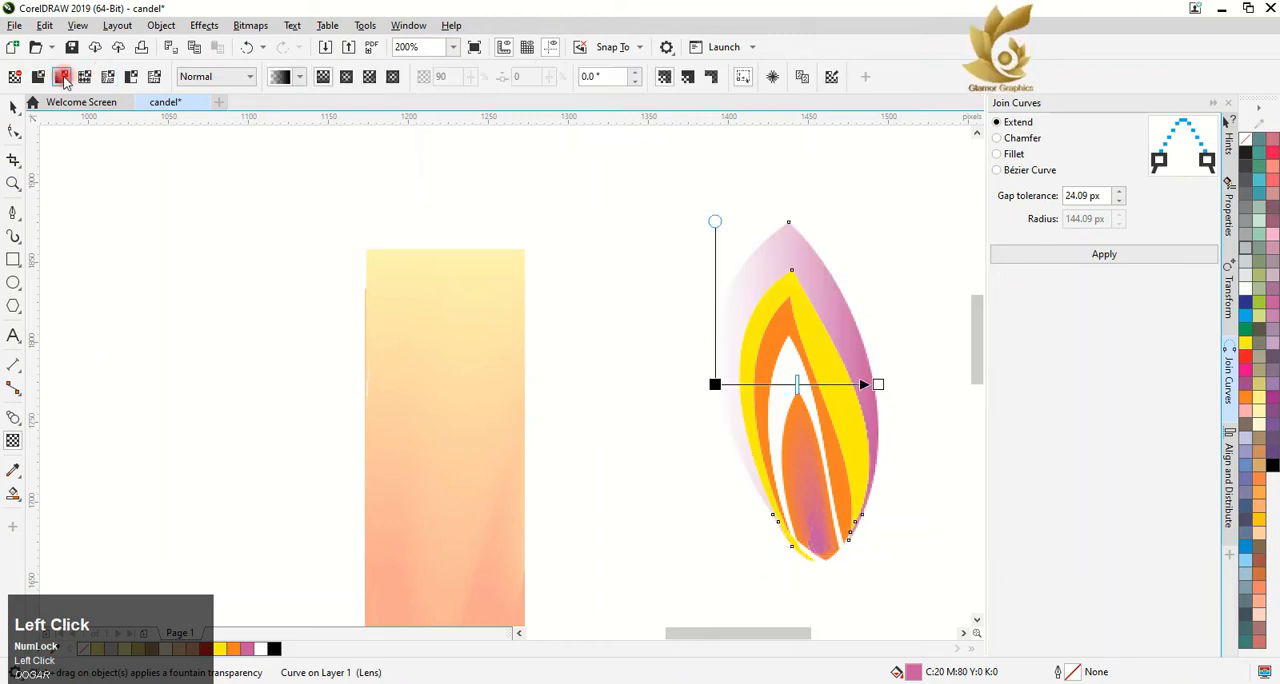
{"action": "left_click", "coordinate": [44, 78]}
Try blending the white fourth band with the half-transparent outermost band using 40 blend steps
{"action": "left_click", "coordinate": [13, 417]}
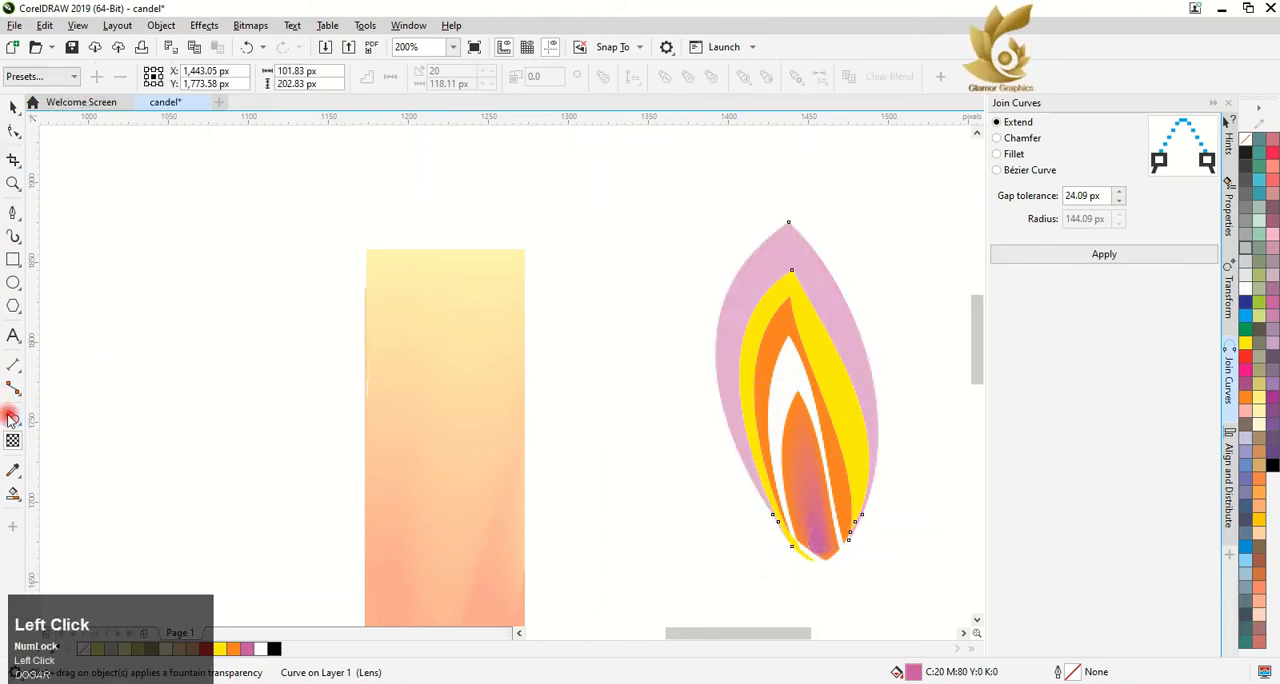
{"action": "left_click_drag", "start_coordinate": [807, 374], "coordinate": [791, 245]}
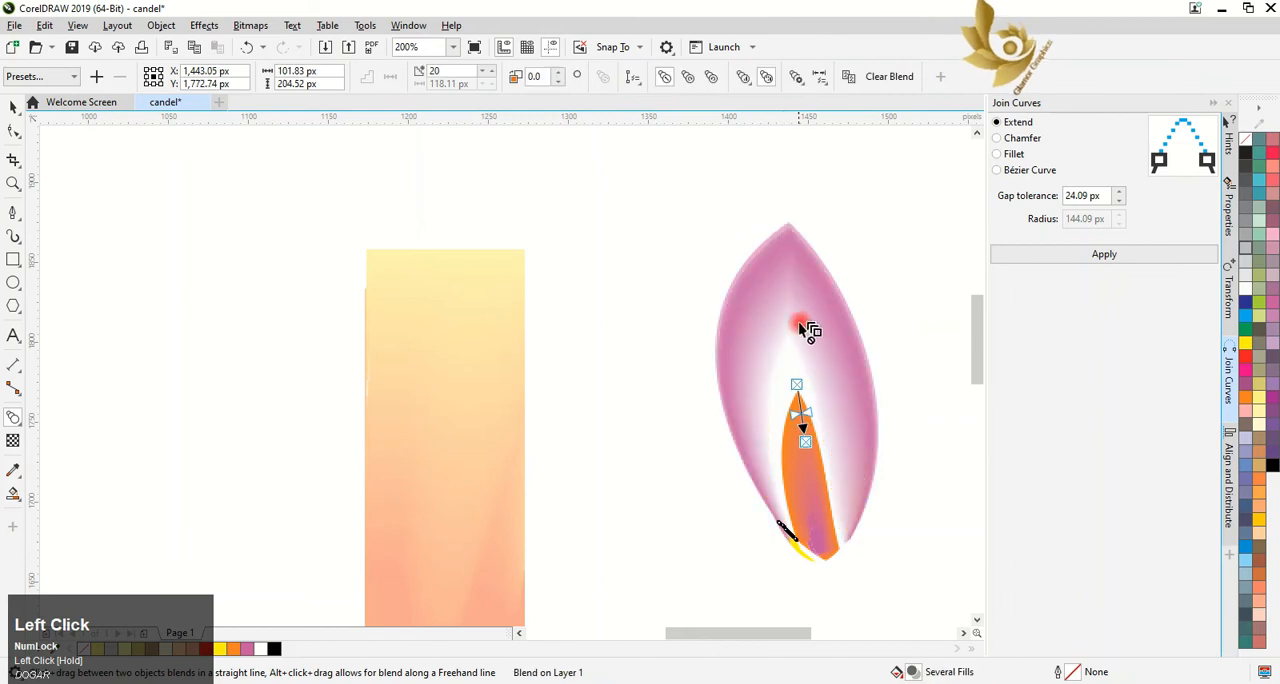
{"action": "left_click", "coordinate": [434, 72]}
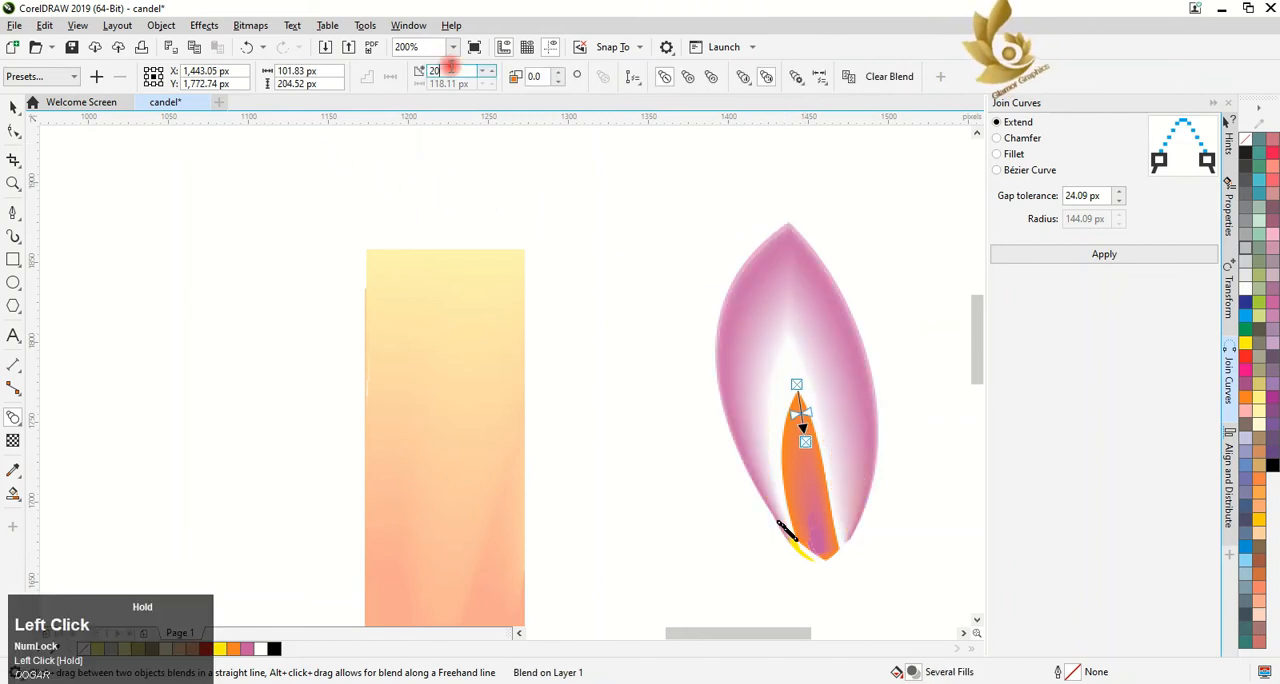
{"action": "type", "text": "40"}
{"action": "key", "text": "Return"}
{"action": "left_click", "coordinate": [407, 93]}
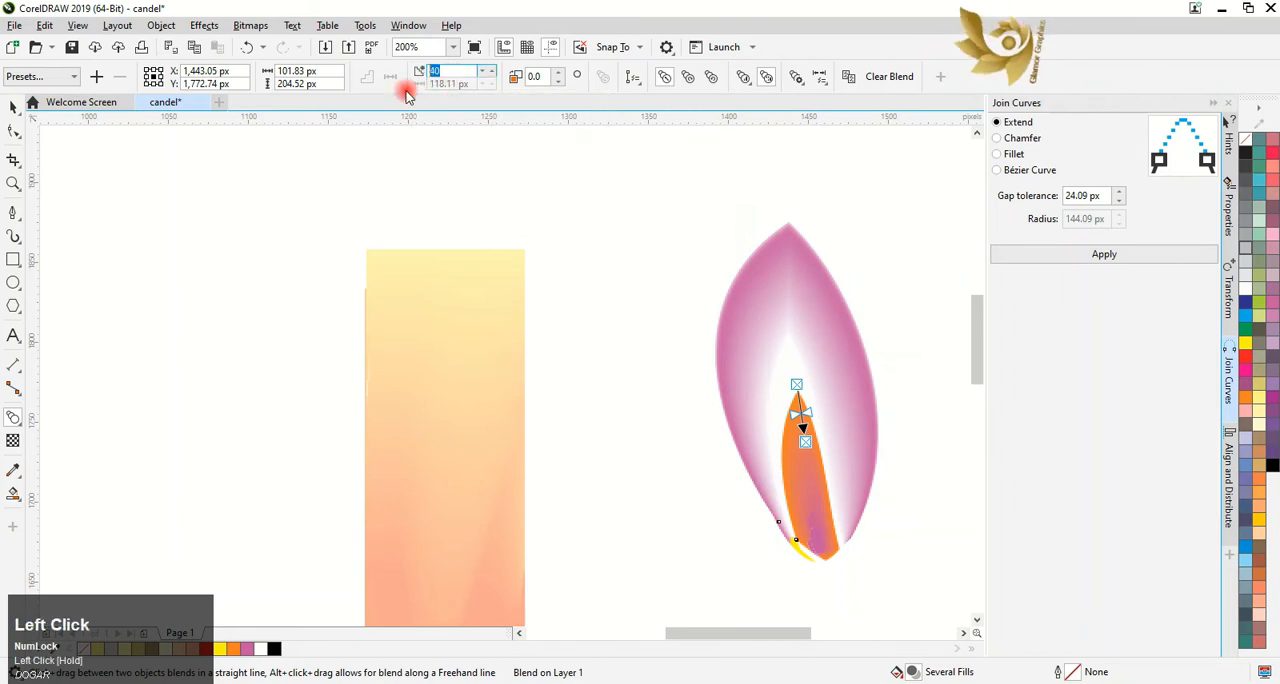
{"action": "key", "text": "Return"}
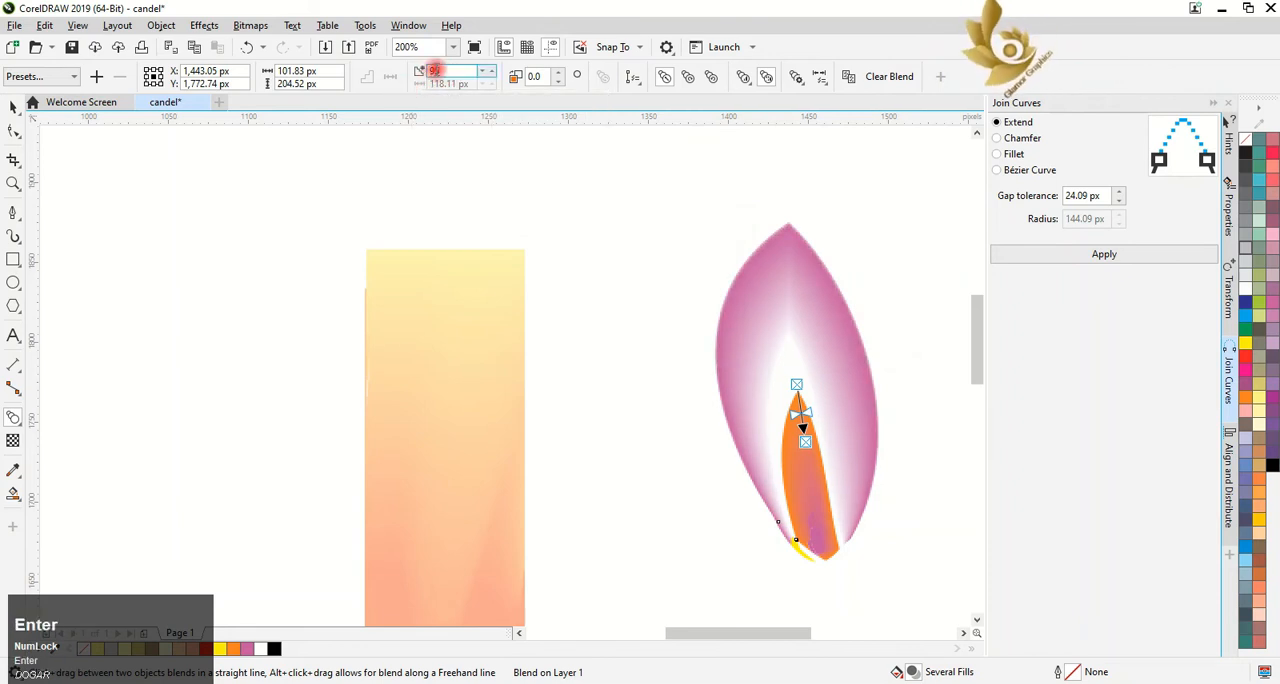
Apply a uniform transparency of 50 to the flame's outermost purple band
{"action": "left_click", "coordinate": [560, 683]}
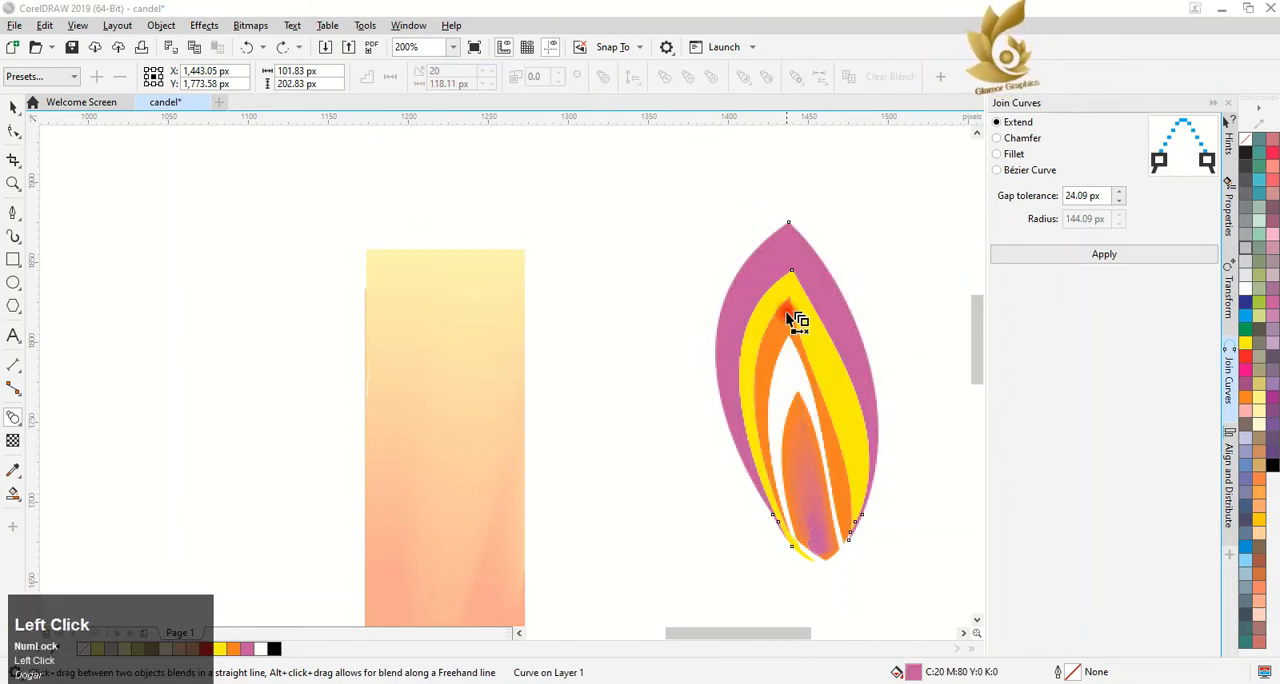
{"action": "left_click", "coordinate": [742, 254]}
{"action": "left_click", "coordinate": [13, 440]}
{"action": "left_click", "coordinate": [814, 266]}
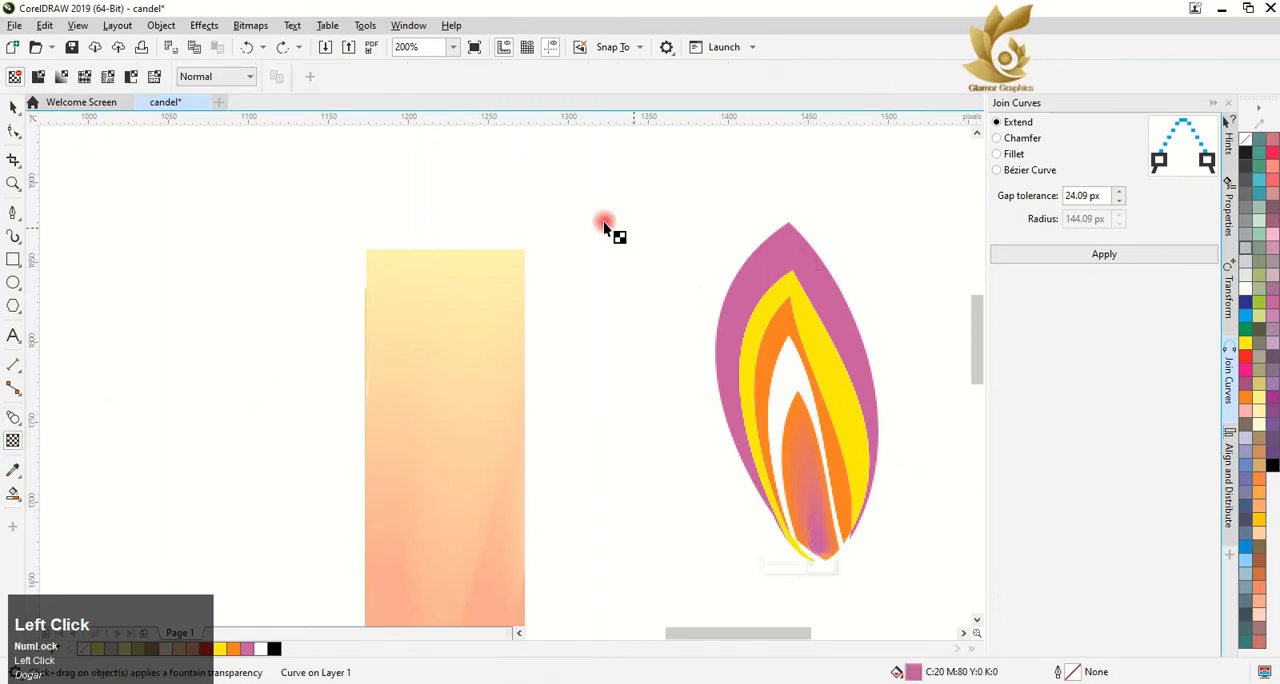
{"action": "left_click", "coordinate": [38, 77]}
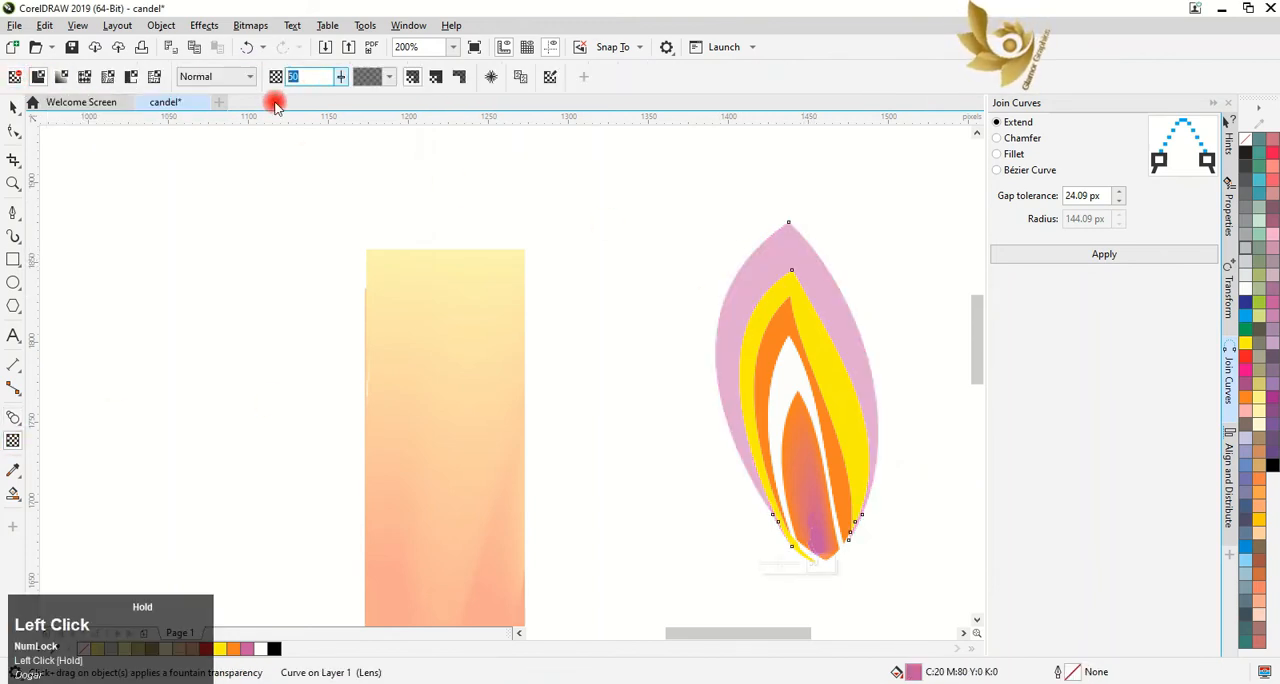
Try a transparency of 95 on the outermost band and blend it with the white fourth band
{"action": "type", "text": "95"}
{"action": "key", "text": "Return"}
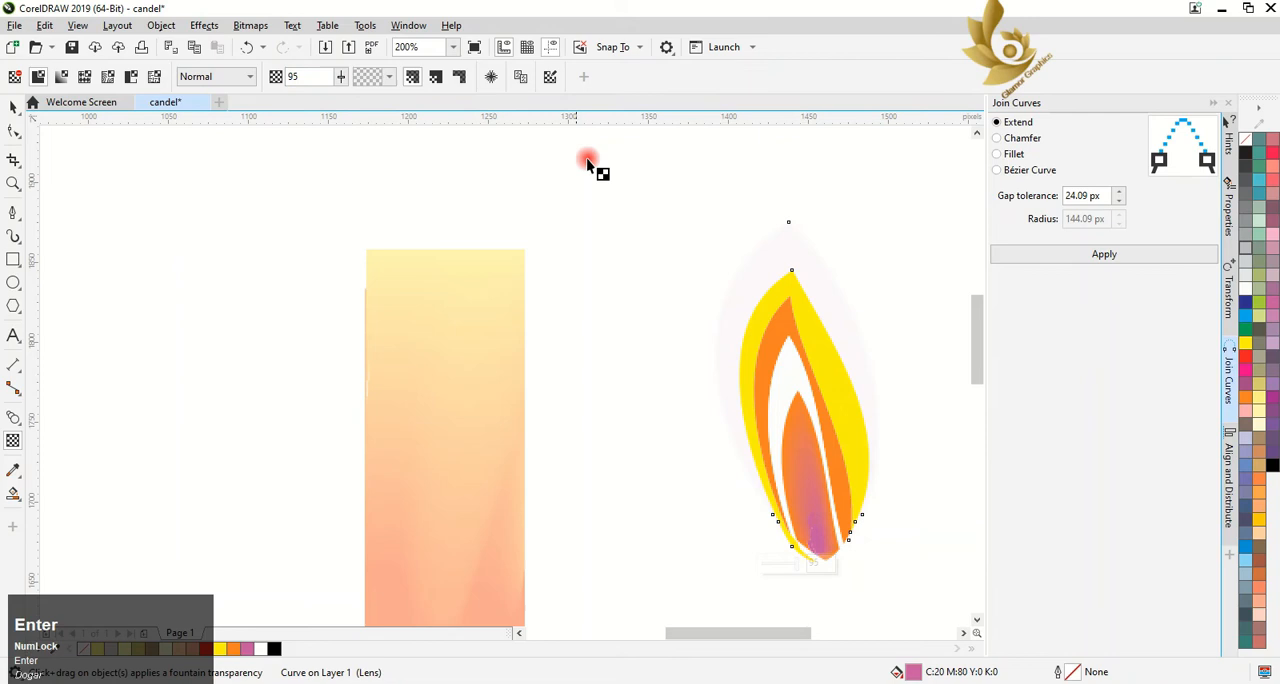
{"action": "left_click", "coordinate": [13, 416]}
{"action": "left_click_drag", "start_coordinate": [797, 352], "coordinate": [812, 308]}
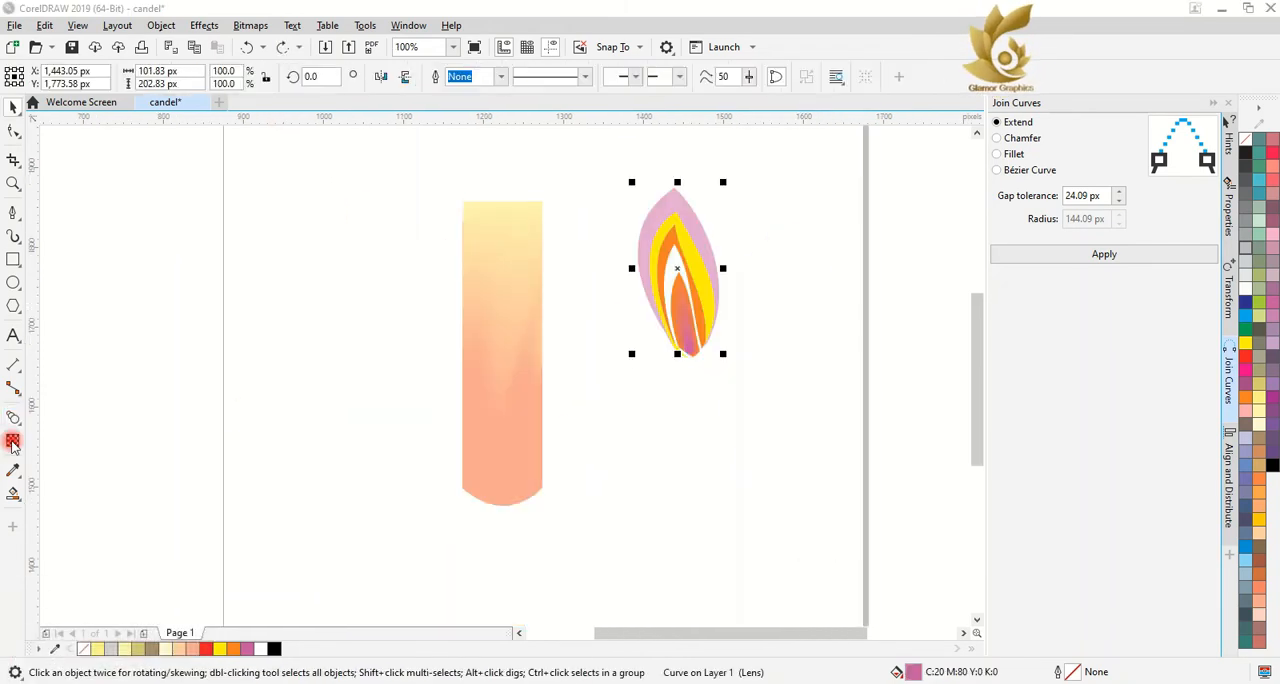
Set the uniform transparency of the flame's outermost purple band to 95
{"action": "left_click", "coordinate": [13, 440]}
{"action": "left_click", "coordinate": [195, 178]}
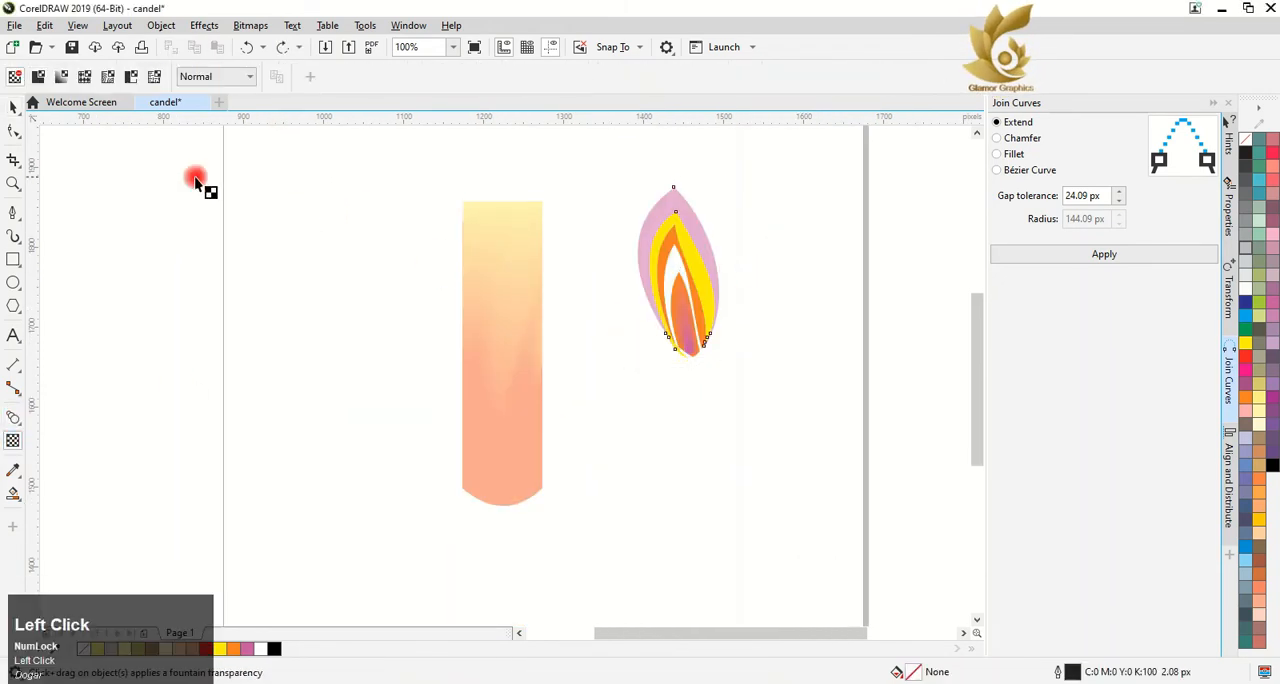
{"action": "left_click", "coordinate": [13, 107]}
{"action": "left_click", "coordinate": [13, 438]}
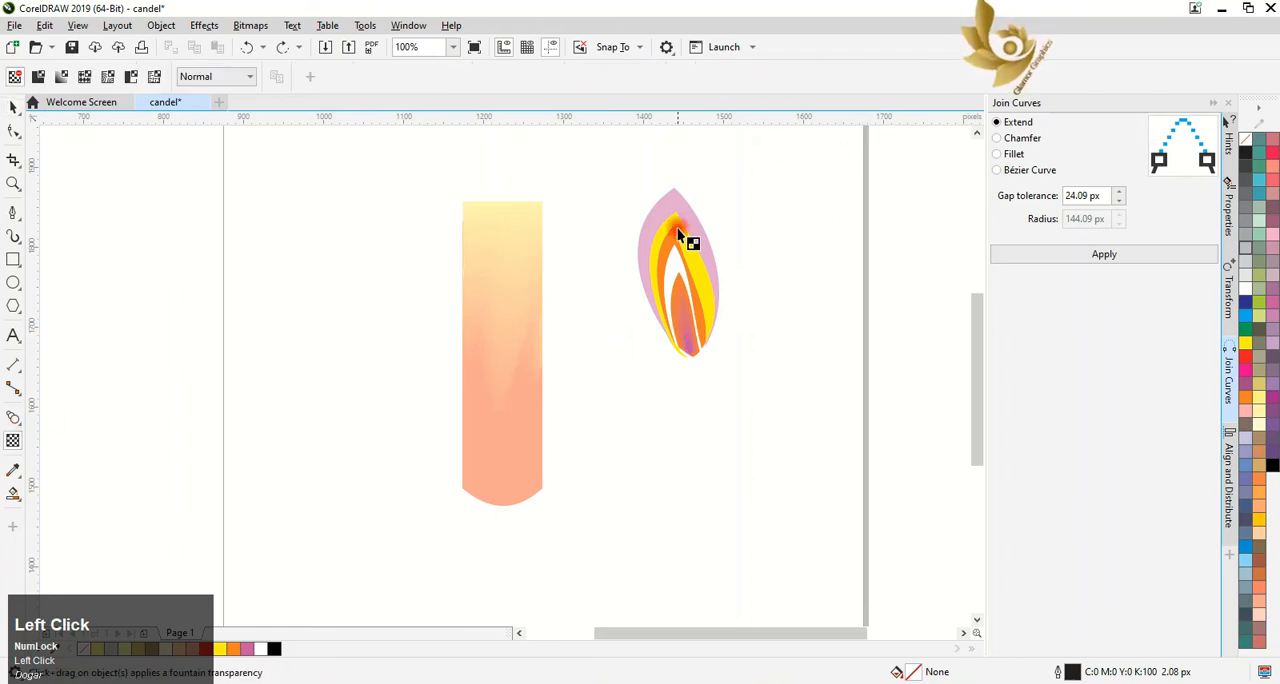
{"action": "left_click", "coordinate": [668, 203]}
{"action": "scroll", "coordinate": [707, 147], "scroll_direction": "up", "scroll_amount": 1}
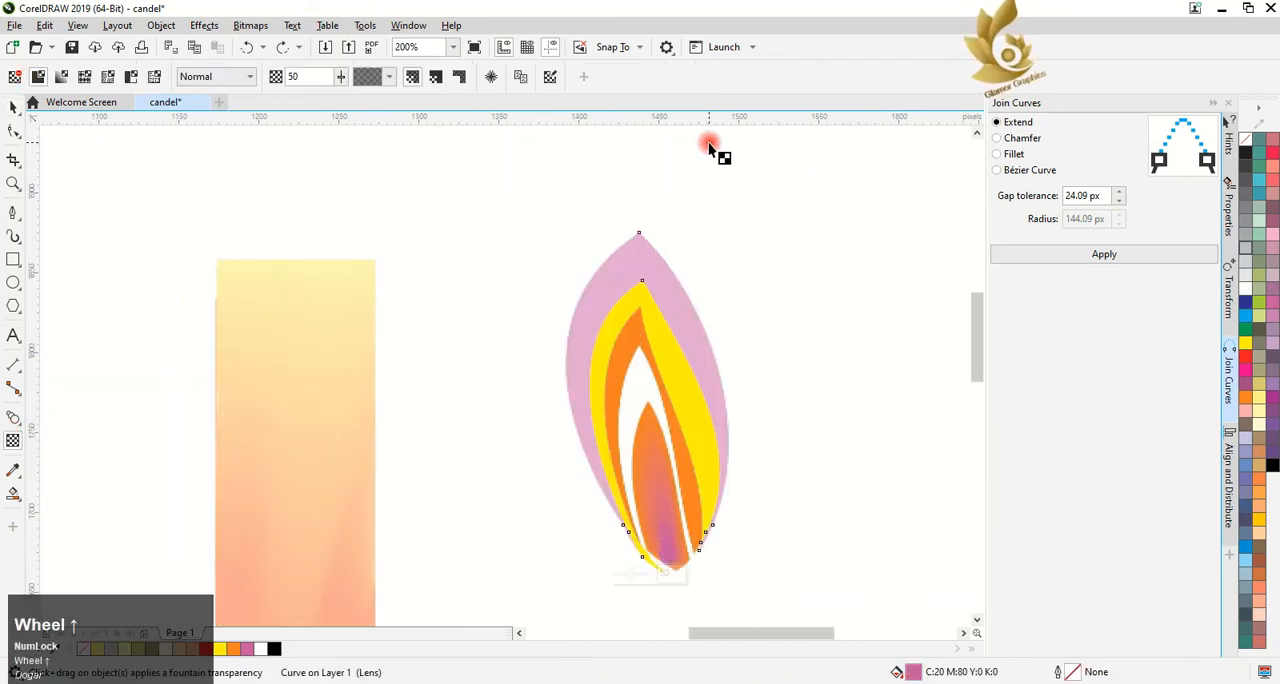
{"action": "left_click", "coordinate": [294, 76]}
{"action": "type", "text": "95"}
{"action": "key", "text": "Return"}
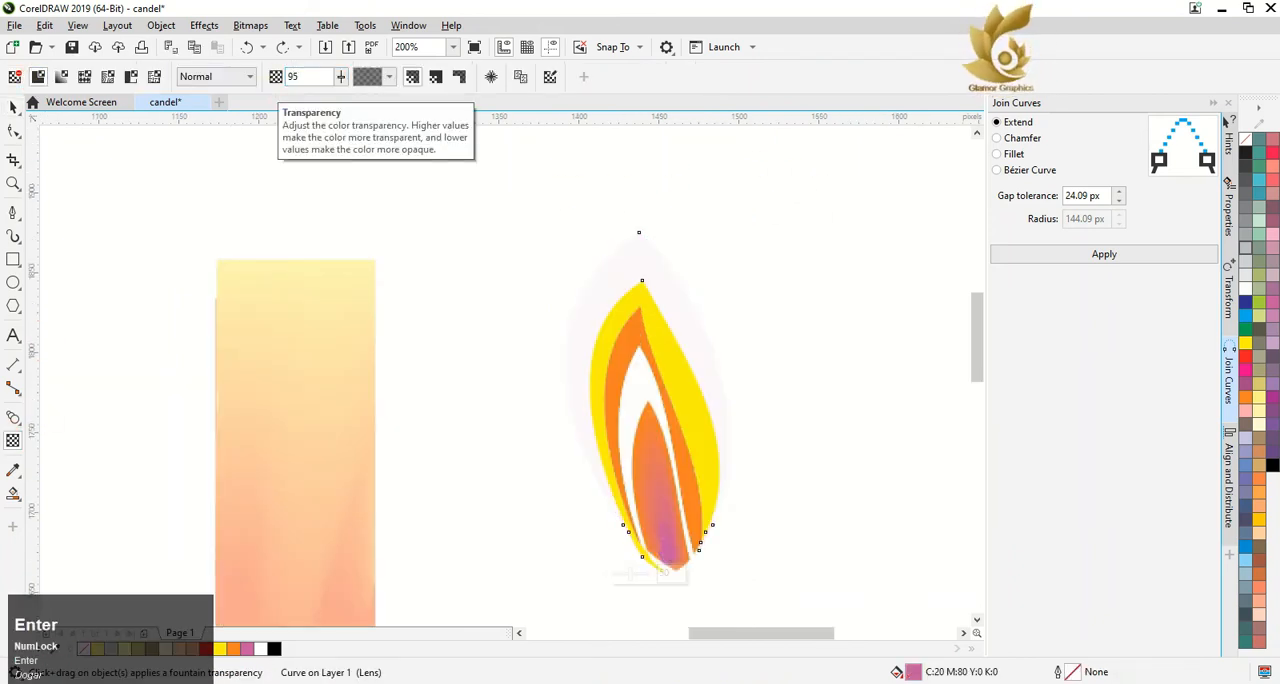
Blend the white fourth band with the nearly transparent outermost band and set the blend to 40 steps
{"action": "left_click", "coordinate": [12, 414]}
{"action": "left_click_drag", "start_coordinate": [640, 381], "coordinate": [690, 266]}
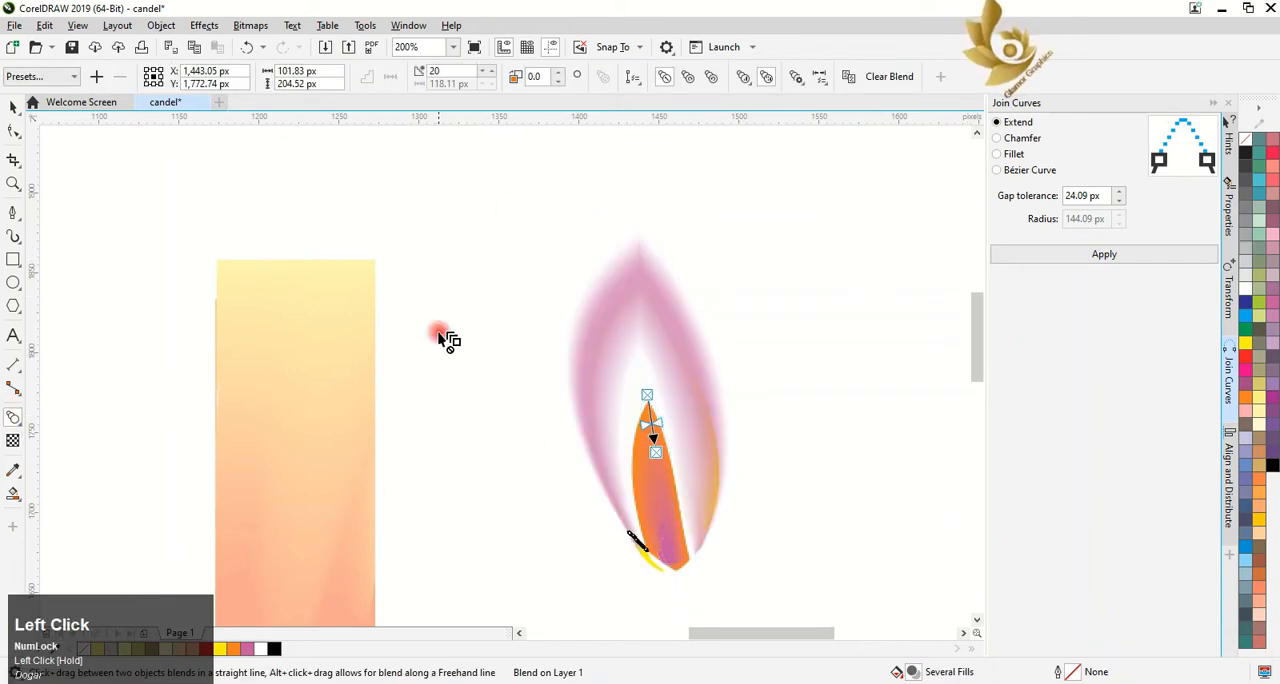
{"action": "left_click", "coordinate": [450, 71]}
{"action": "type", "text": "40"}
{"action": "key", "text": "Return"}
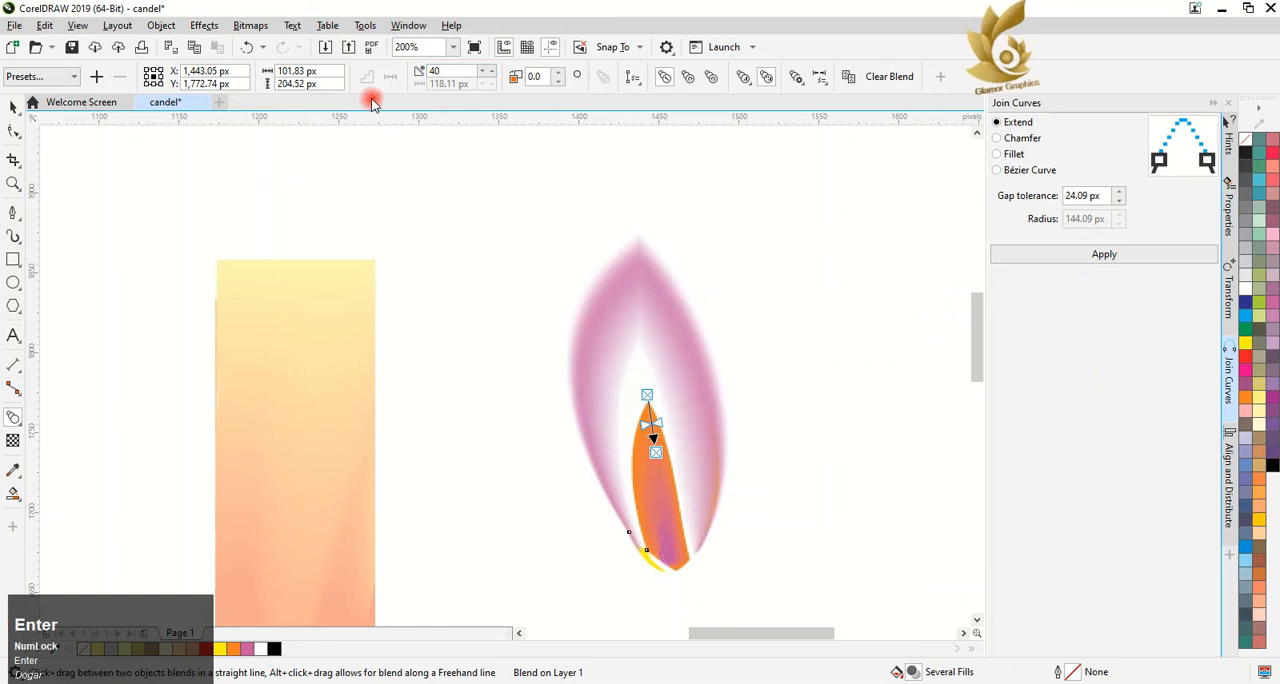
Set the blend between the white fourth band and the outermost purple band to 60 steps
{"action": "left_click", "coordinate": [440, 71]}
{"action": "type", "text": "60"}
{"action": "key", "text": "Return"}
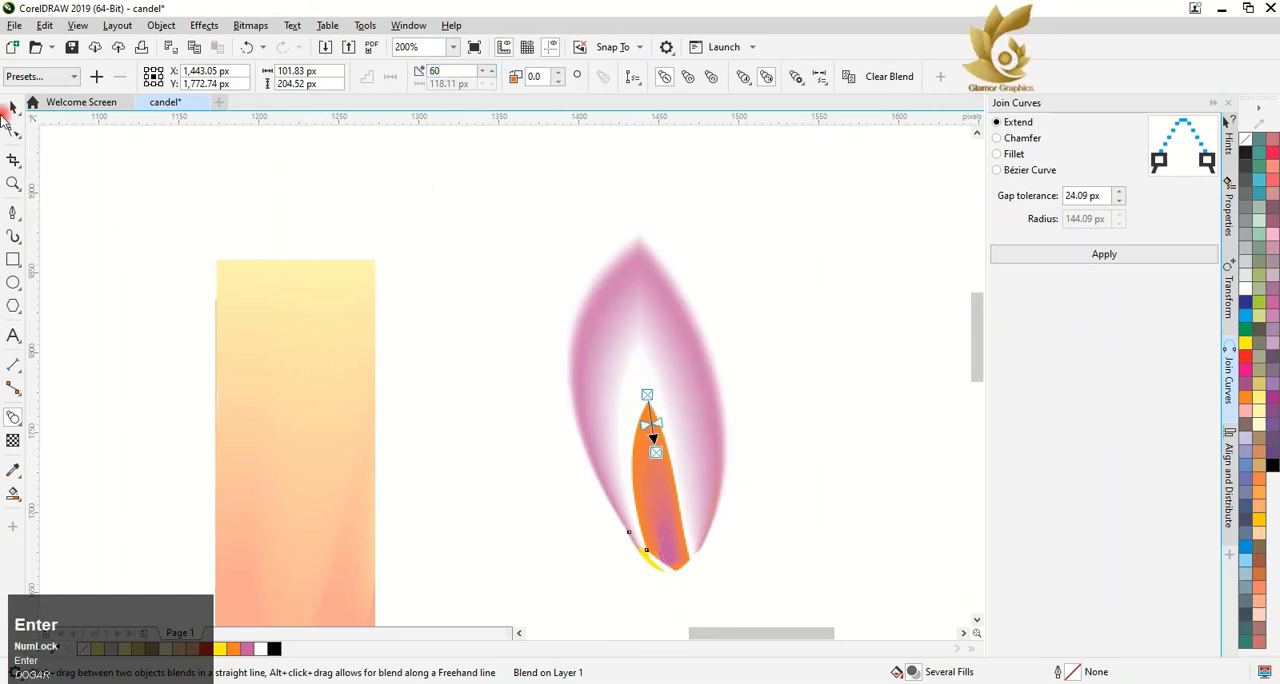
{"action": "left_click", "coordinate": [420, 506]}
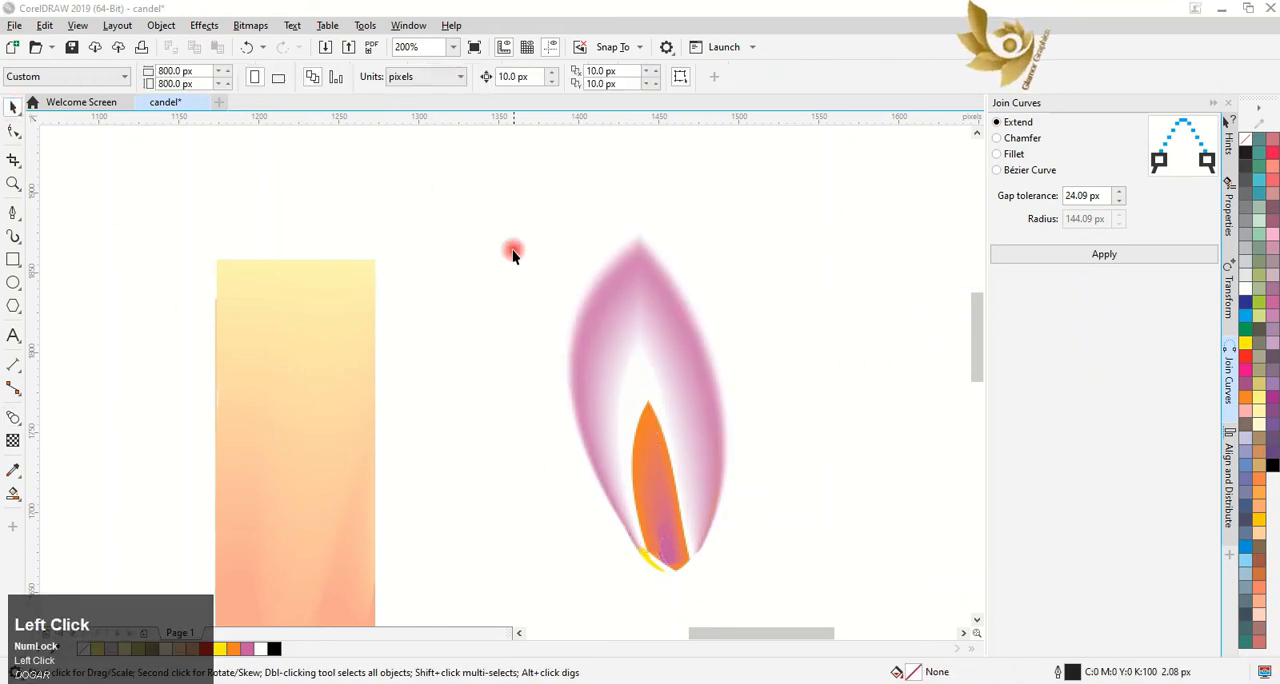
Move the whole flame onto the top of the candle body
{"action": "left_click_drag", "start_coordinate": [503, 197], "coordinate": [731, 566]}
{"action": "scroll", "coordinate": [717, 471], "scroll_direction": "down", "scroll_amount": 2}
{"action": "left_click_drag", "start_coordinate": [679, 451], "coordinate": [490, 285]}
{"action": "scroll", "coordinate": [610, 424], "scroll_direction": "down", "scroll_amount": 2}
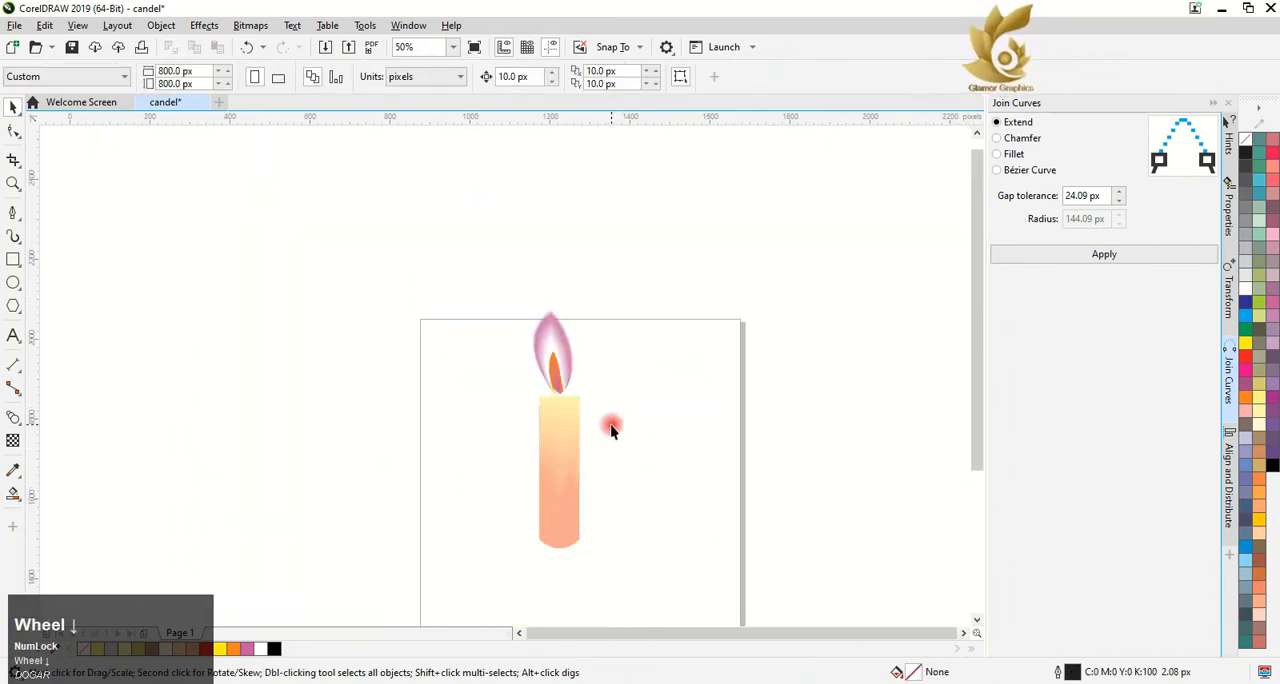
{"action": "left_click", "coordinate": [145, 312]}
Draw a horizontal ellipse about 248 px wide and 148 px high beside the candle
{"action": "key", "text": "F7"}
{"action": "left_click_drag", "start_coordinate": [661, 396], "coordinate": [714, 462]}
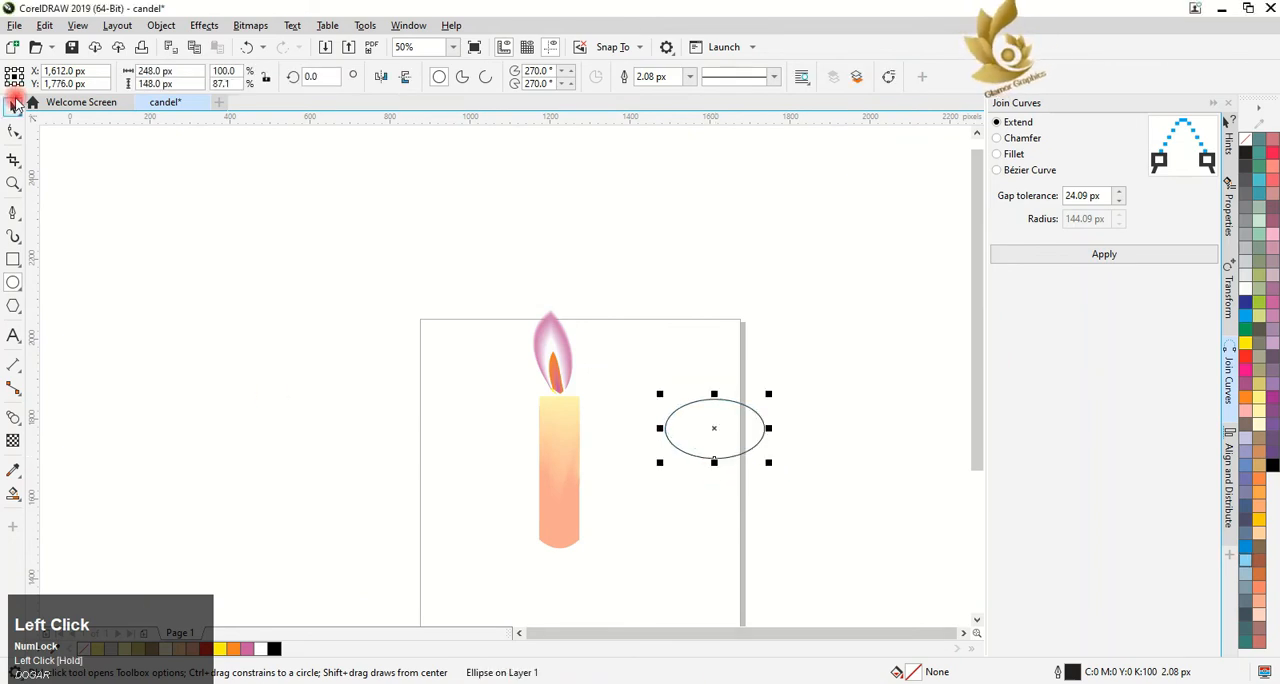
{"action": "left_click", "coordinate": [13, 104]}
{"action": "scroll", "coordinate": [786, 392], "scroll_direction": "up", "scroll_amount": 4}
{"action": "left_click", "coordinate": [977, 620]}
{"action": "left_click", "coordinate": [977, 620]}
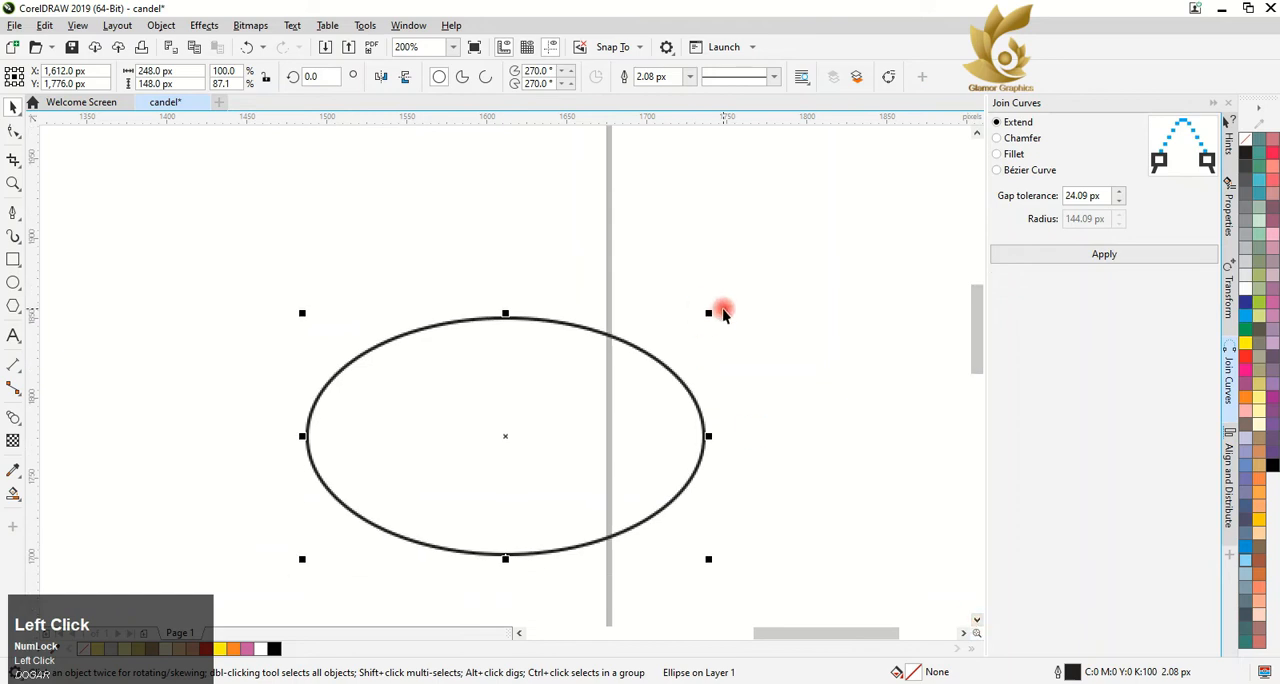
Make two smaller concentric copies inside the ellipse, the first one about 228 by 136 px
{"action": "left_click_drag", "start_coordinate": [723, 313], "coordinate": [665, 346]}
{"action": "right_click", "coordinate": [707, 323]}
{"action": "right_click", "coordinate": [665, 346]}
Convert the innermost ellipse to curves and reshape it into an irregular outline with a flatter lower-left edge and a lowered upper-right edge
{"action": "left_click", "coordinate": [13, 130]}
{"action": "left_click", "coordinate": [474, 346]}
{"action": "right_click", "coordinate": [521, 347]}
{"action": "left_click", "coordinate": [570, 245]}
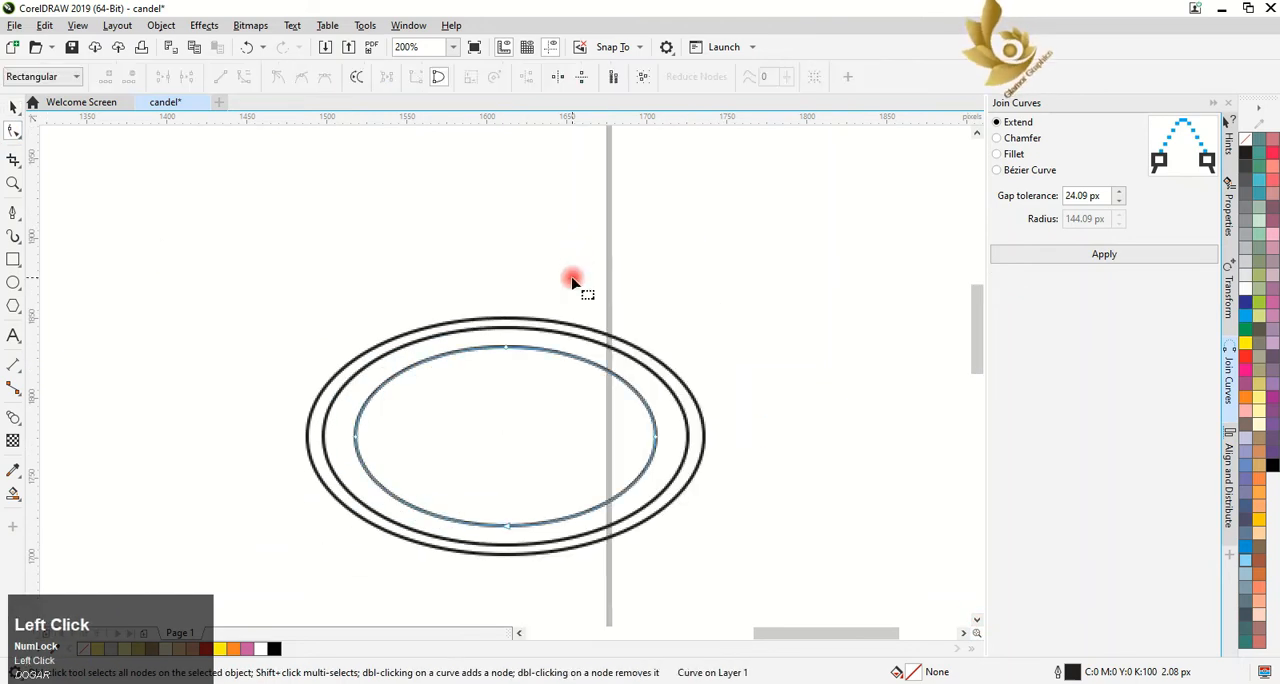
{"action": "mouse_move", "coordinate": [356, 436]}
{"action": "left_mouse_down"}
{"action": "mouse_move", "coordinate": [389, 428]}
{"action": "mouse_move", "coordinate": [356, 436]}
{"action": "left_mouse_up"}
{"action": "mouse_move", "coordinate": [357, 390]}
{"action": "left_mouse_down"}
{"action": "mouse_move", "coordinate": [381, 390]}
{"action": "mouse_move", "coordinate": [370, 388]}
{"action": "left_mouse_up"}
{"action": "left_click", "coordinate": [358, 440]}
{"action": "left_click_drag", "start_coordinate": [425, 526], "coordinate": [434, 505]}
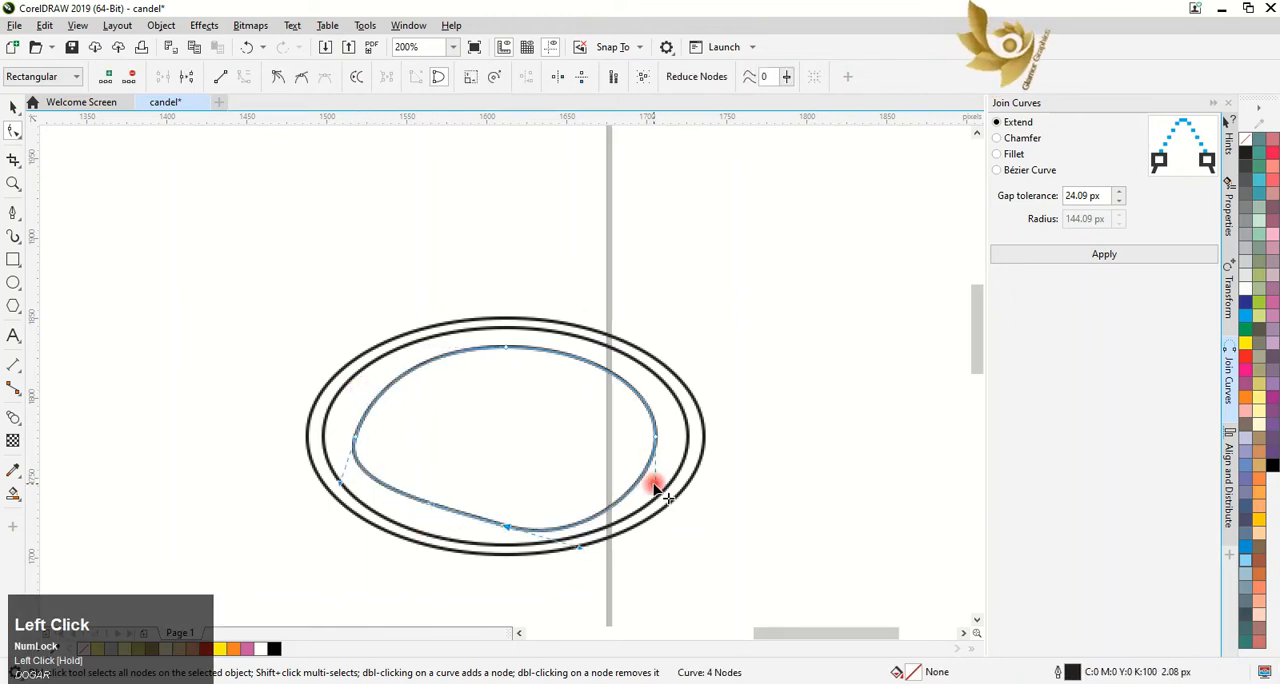
{"action": "left_click", "coordinate": [506, 347]}
{"action": "left_click_drag", "start_coordinate": [586, 343], "coordinate": [585, 361]}
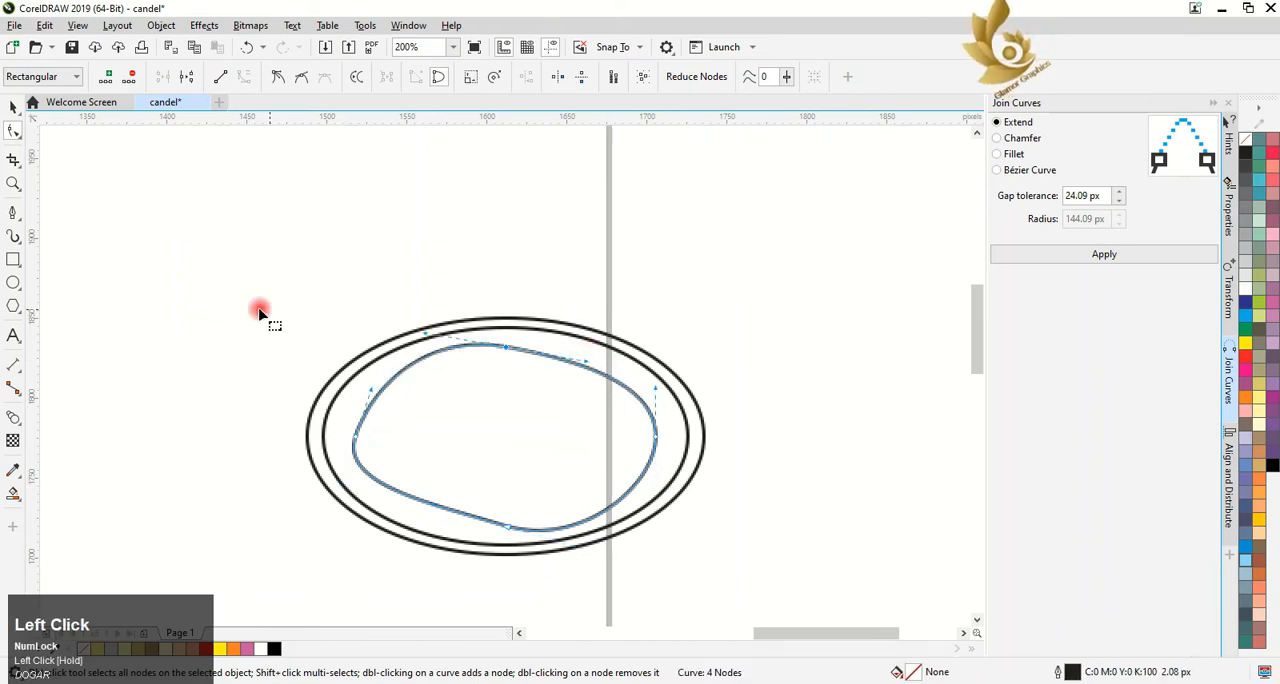
Duplicate the irregular curve as a smaller concentric copy inside it
{"action": "key", "text": "space"}
{"action": "left_click_drag", "start_coordinate": [657, 346], "coordinate": [656, 358]}
{"action": "right_click", "coordinate": [656, 358]}
Reshape the innermost curve so its left end narrows, its lower-left edge bends inward and its right side rounds off
{"action": "left_click", "coordinate": [10, 131]}
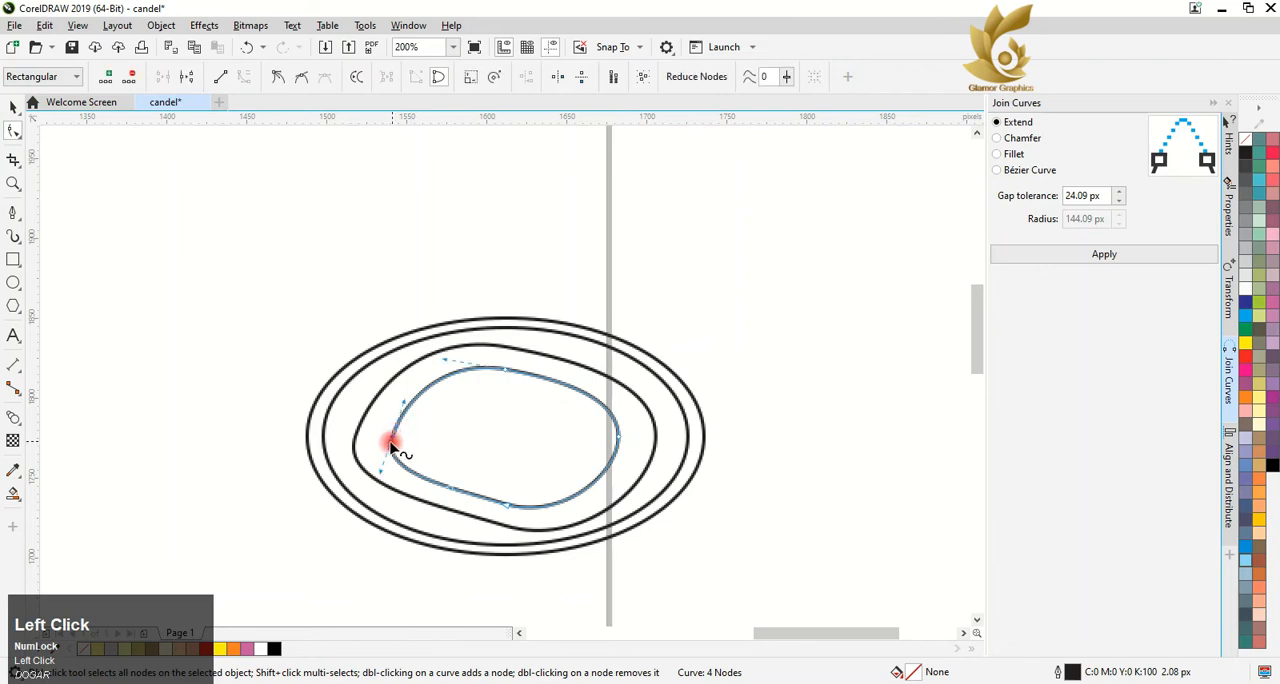
{"action": "left_click_drag", "start_coordinate": [405, 400], "coordinate": [401, 442]}
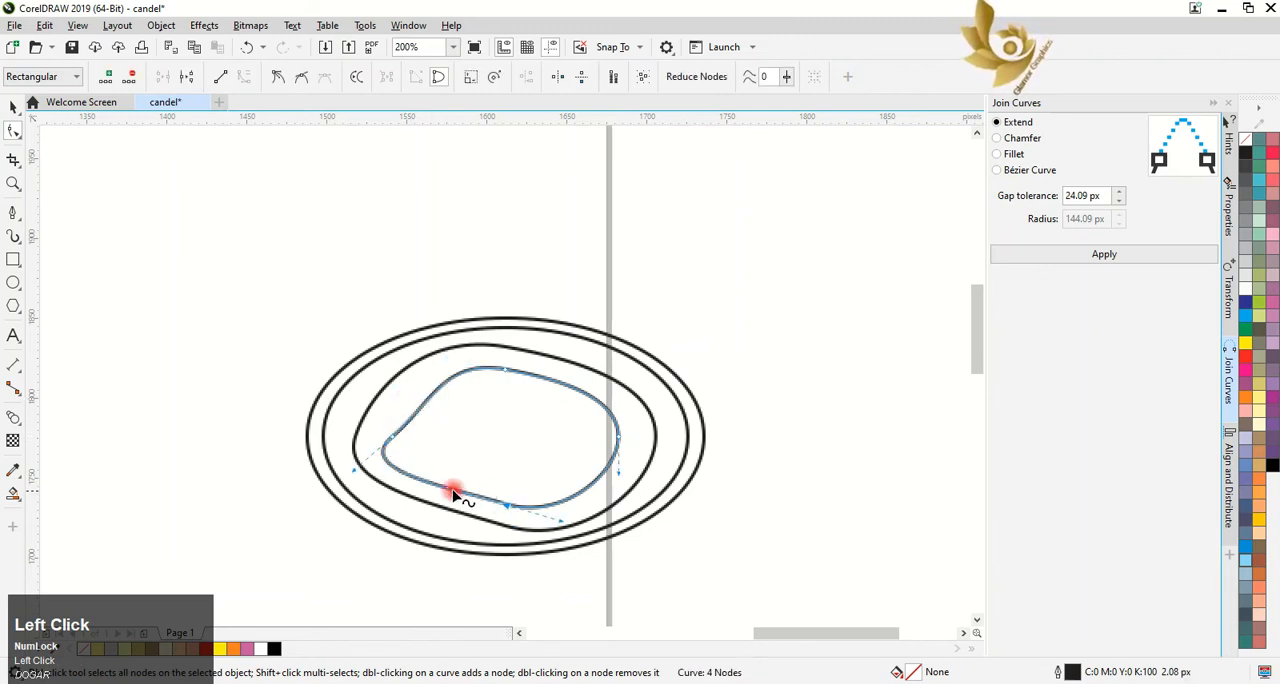
{"action": "left_click_drag", "start_coordinate": [455, 493], "coordinate": [475, 456]}
{"action": "left_click_drag", "start_coordinate": [621, 442], "coordinate": [604, 437]}
{"action": "left_click", "coordinate": [506, 371]}
{"action": "mouse_move", "coordinate": [566, 380]}
{"action": "left_mouse_down"}
{"action": "mouse_move", "coordinate": [565, 400]}
{"action": "mouse_move", "coordinate": [563, 366]}
{"action": "left_mouse_up"}
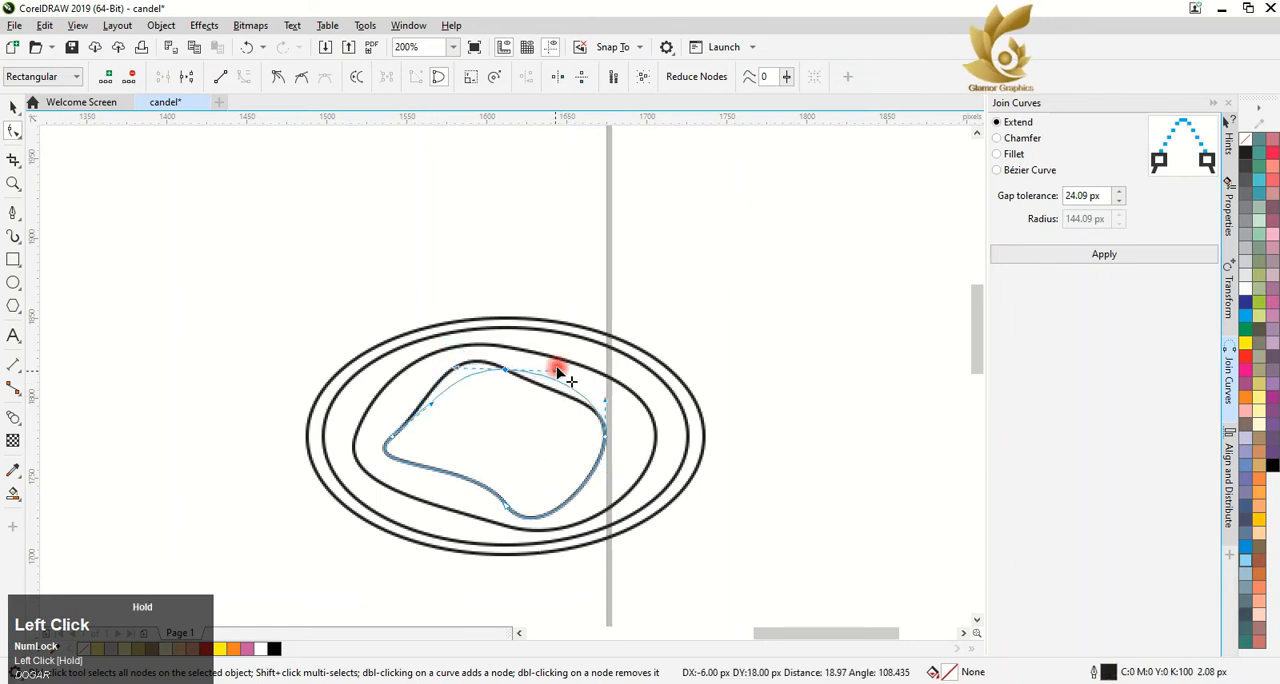
{"action": "left_click", "coordinate": [606, 440]}
{"action": "left_click_drag", "start_coordinate": [615, 406], "coordinate": [609, 407]}
{"action": "left_click", "coordinate": [506, 507]}
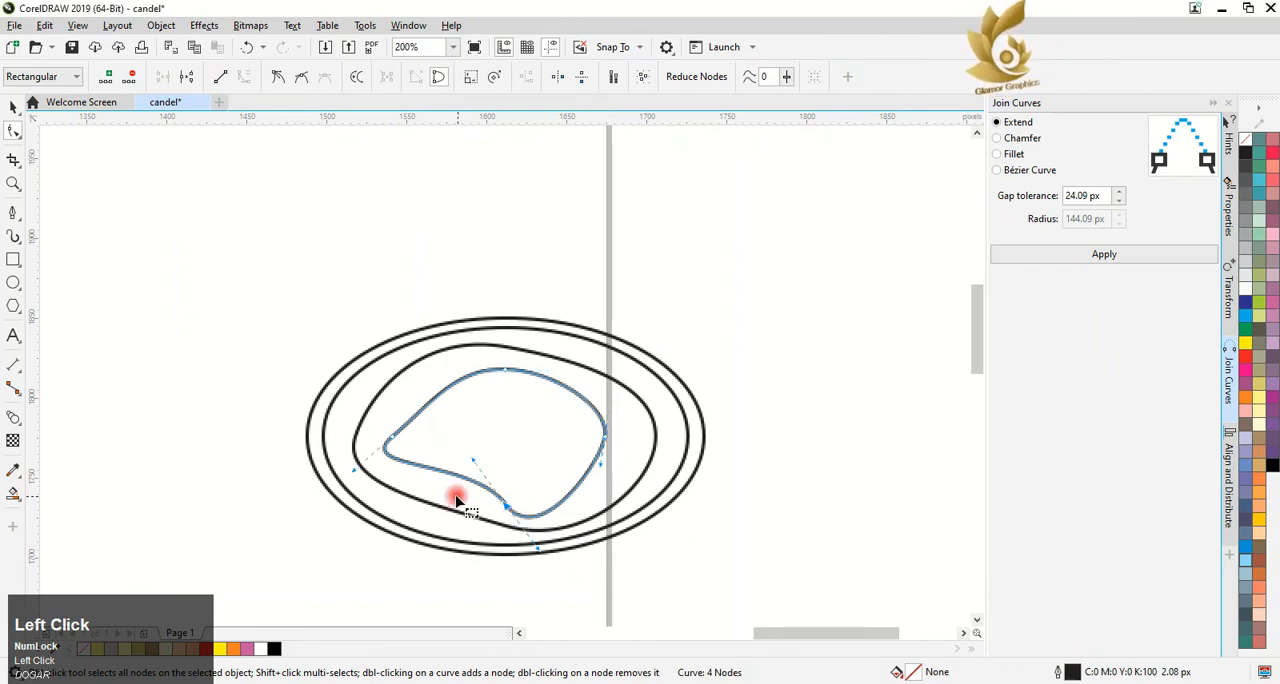
Raise the innermost curve's bottom node and adjust the handles to form a curved bean shape with a narrow left end
{"action": "left_click_drag", "start_coordinate": [508, 508], "coordinate": [510, 444]}
{"action": "left_click_drag", "start_coordinate": [600, 440], "coordinate": [629, 418]}
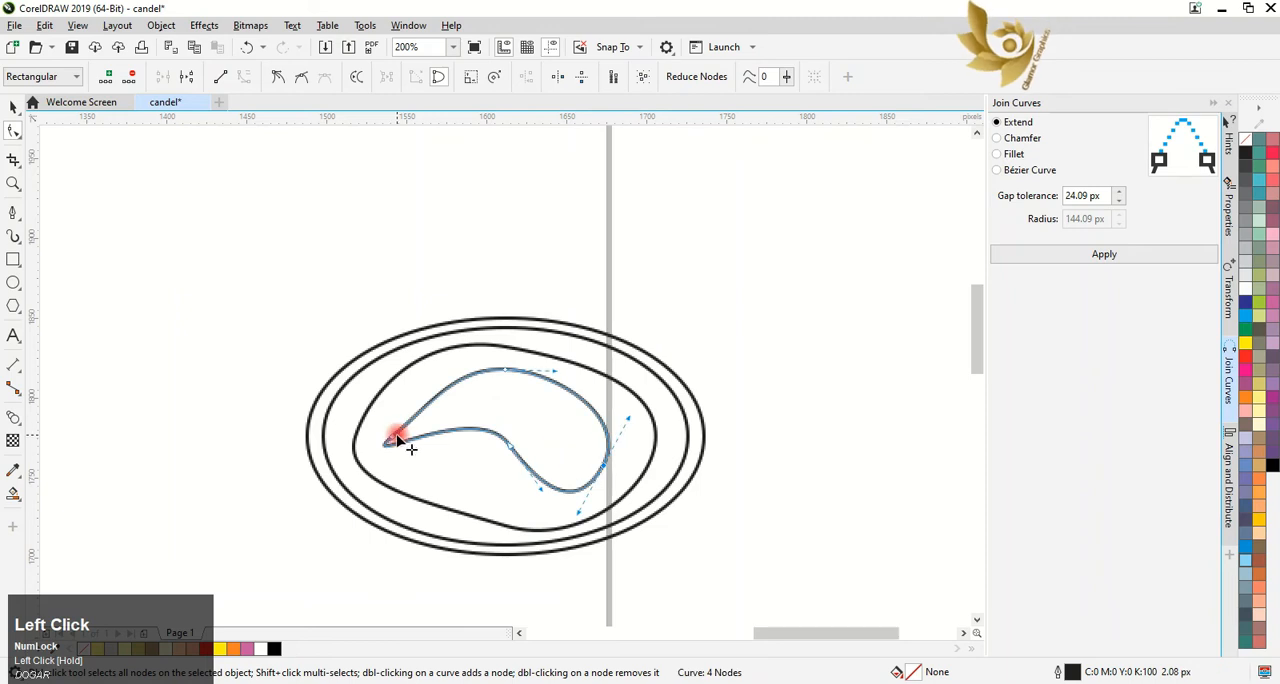
{"action": "left_click_drag", "start_coordinate": [367, 471], "coordinate": [401, 449]}
{"action": "left_click_drag", "start_coordinate": [480, 404], "coordinate": [457, 426]}
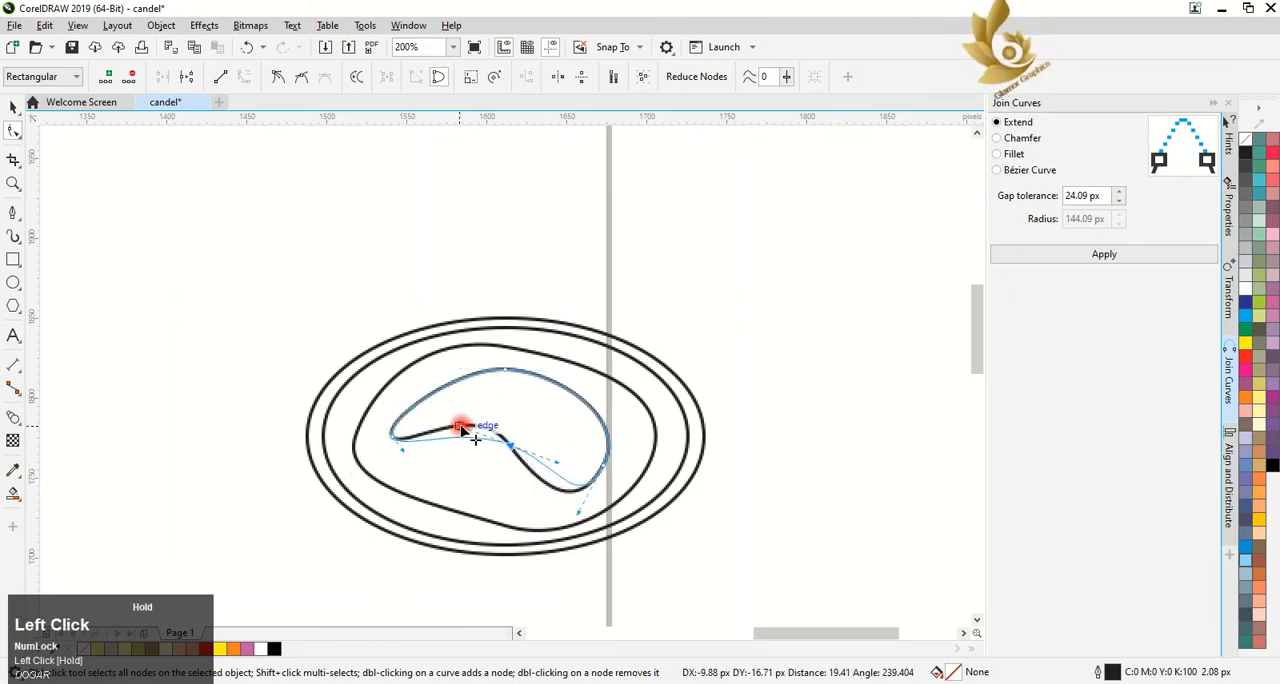
{"action": "left_click_drag", "start_coordinate": [558, 462], "coordinate": [556, 496]}
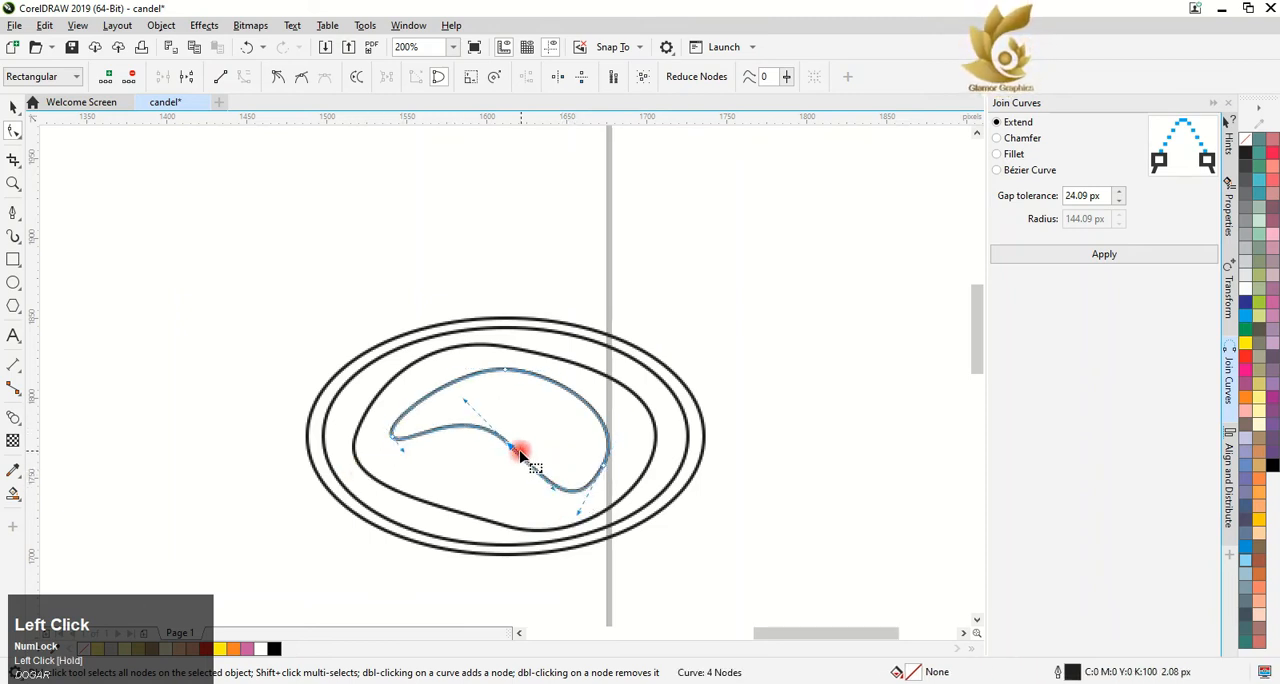
{"action": "left_click_drag", "start_coordinate": [509, 444], "coordinate": [511, 454]}
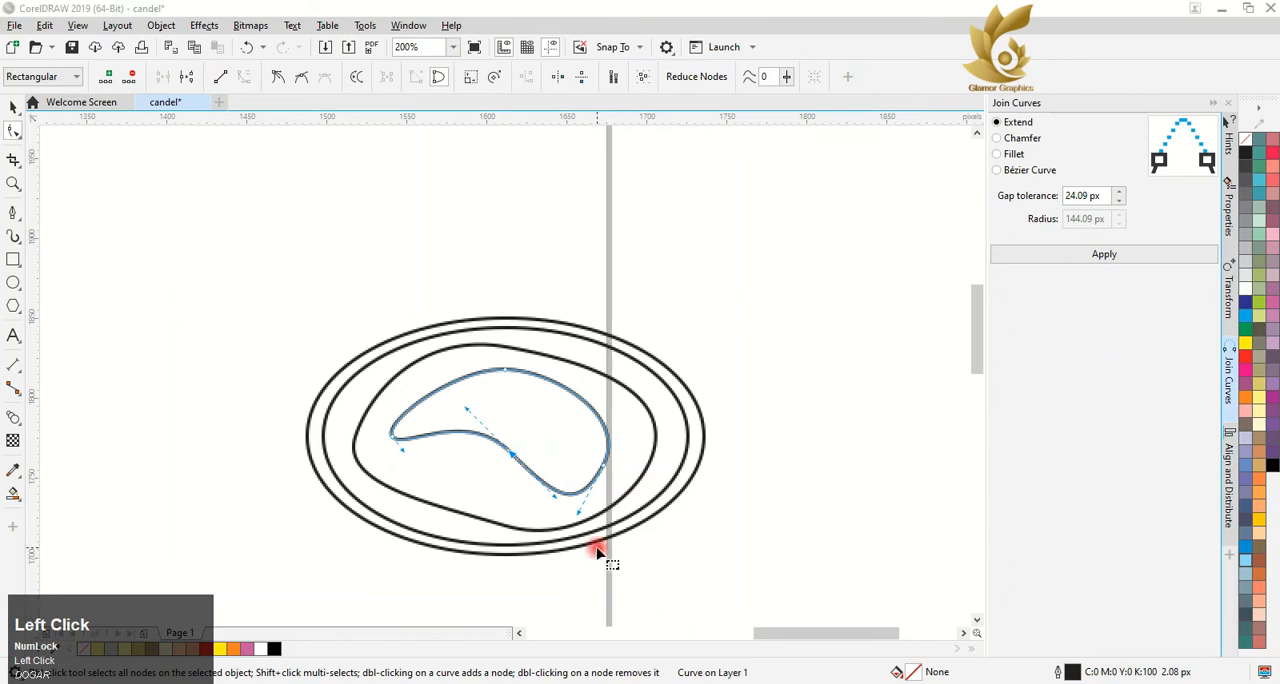
Fill the outermost ellipse with Sand
{"action": "left_click", "coordinate": [13, 107]}
{"action": "left_click", "coordinate": [389, 336]}
{"action": "scroll", "coordinate": [389, 336], "scroll_direction": "down", "scroll_amount": 1}
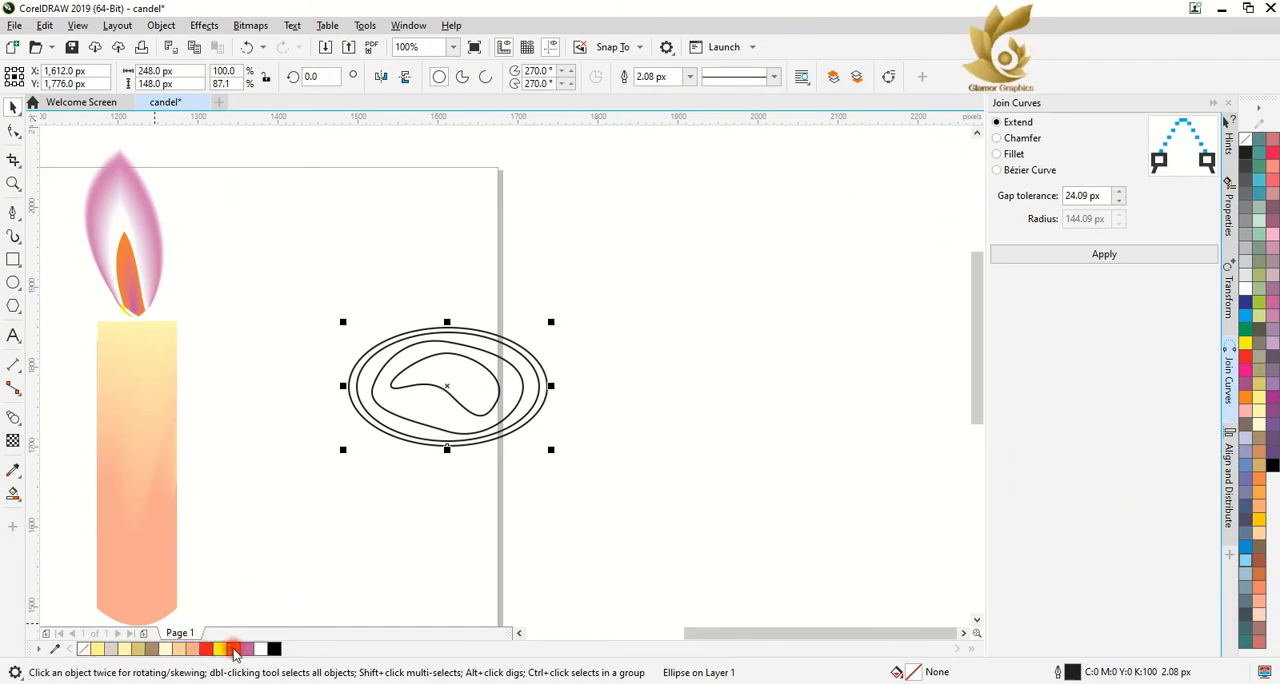
{"action": "left_click", "coordinate": [180, 651]}
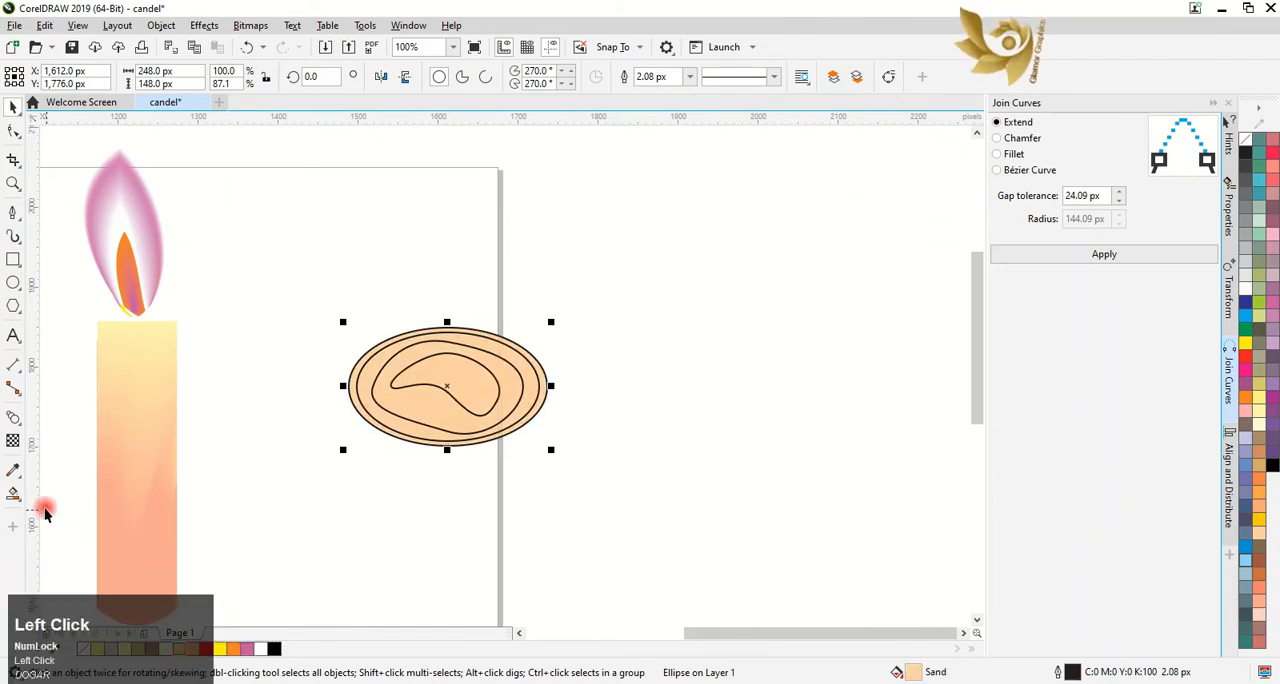
{"action": "left_click", "coordinate": [500, 682]}
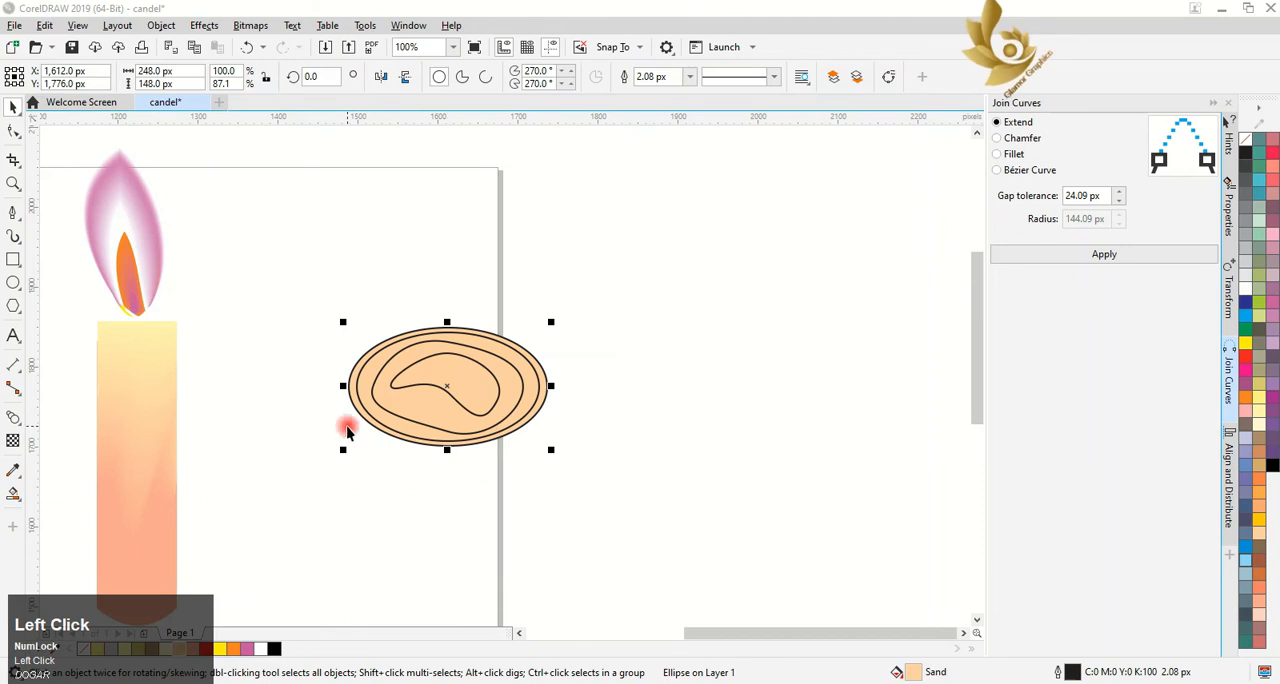
Fill the second ellipse with the pale yellow sampled from the top of the candle body
{"action": "left_click", "coordinate": [379, 424]}
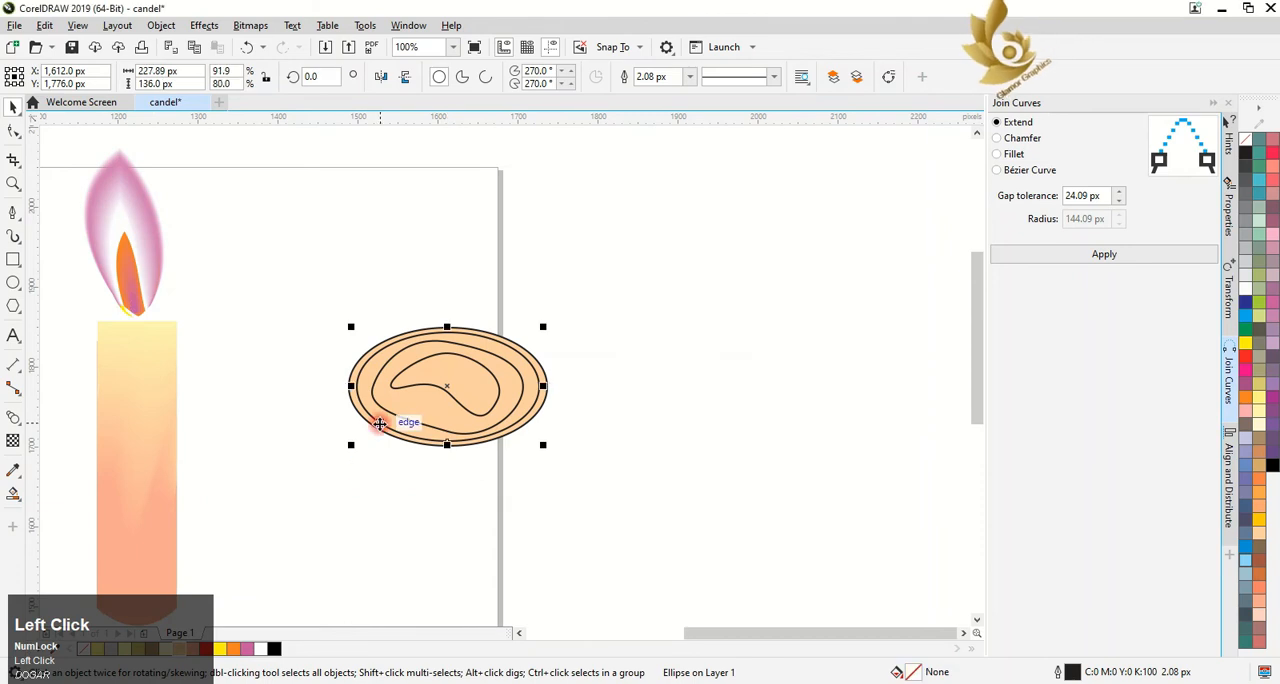
{"action": "left_click", "coordinate": [13, 470]}
{"action": "left_click", "coordinate": [144, 332]}
{"action": "left_click", "coordinate": [391, 421]}
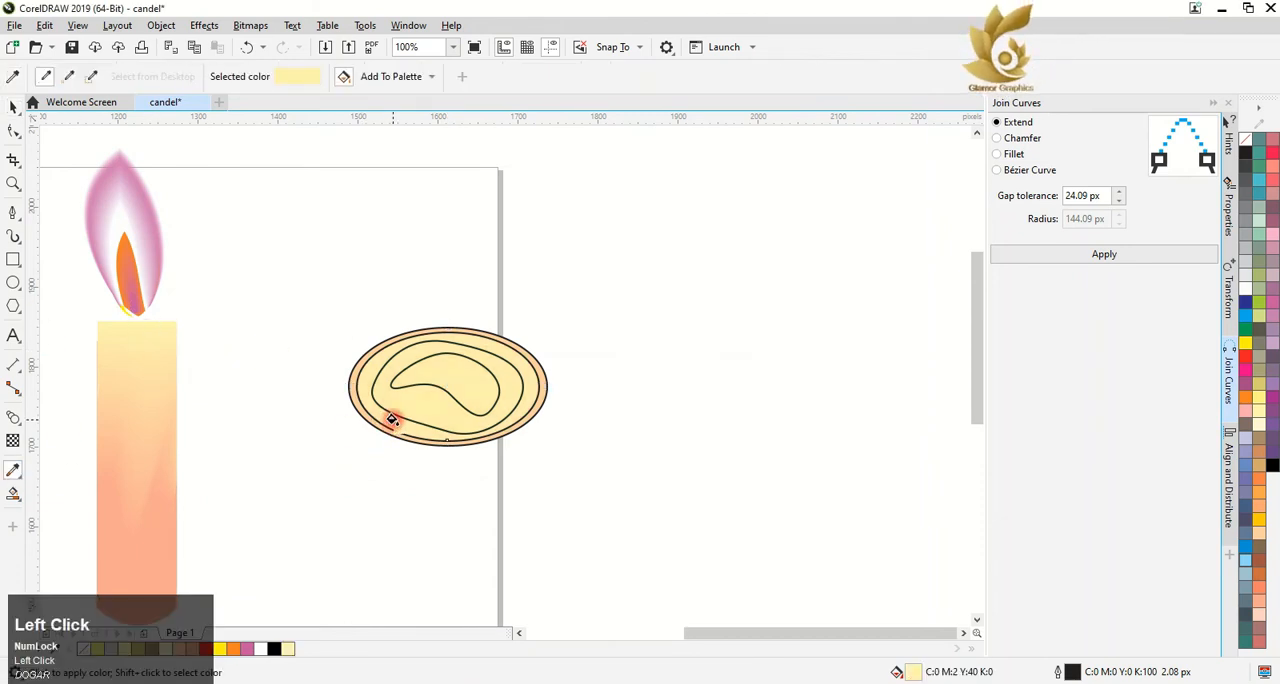
Fill the irregular third shape with Sand and the innermost bean shape with the sampled pale yellow
{"action": "left_click", "coordinate": [13, 107]}
{"action": "left_click", "coordinate": [397, 411]}
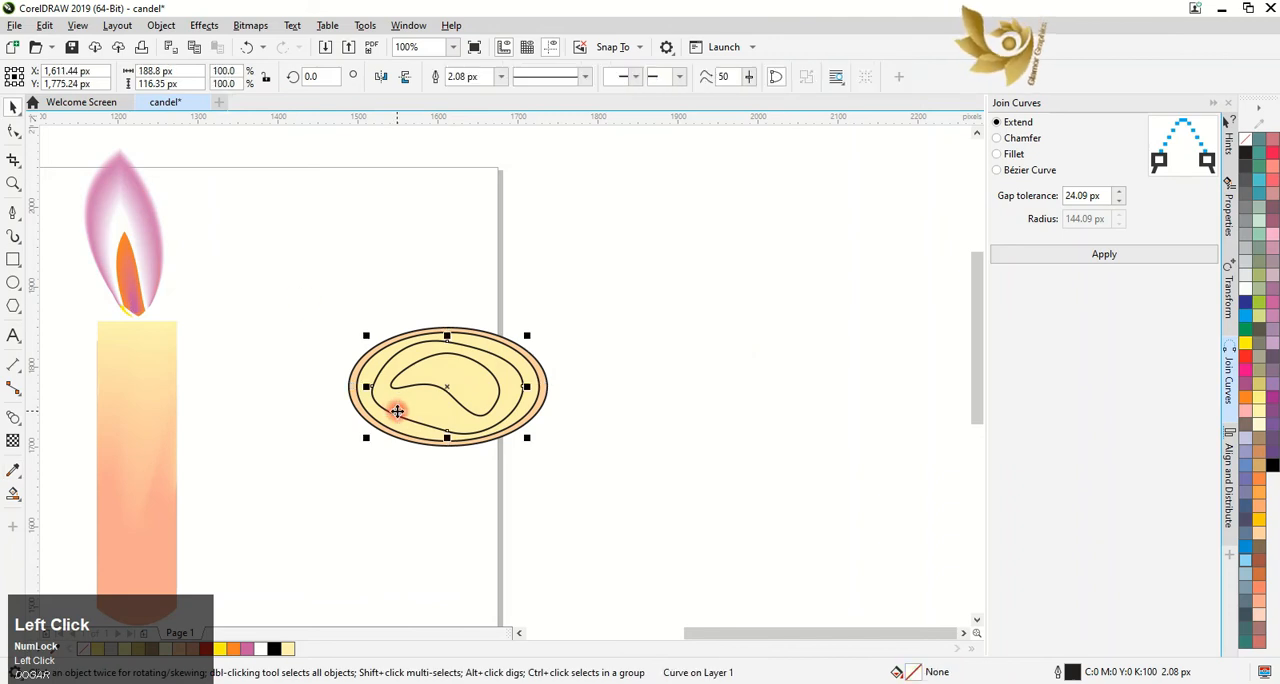
{"action": "left_click", "coordinate": [177, 651]}
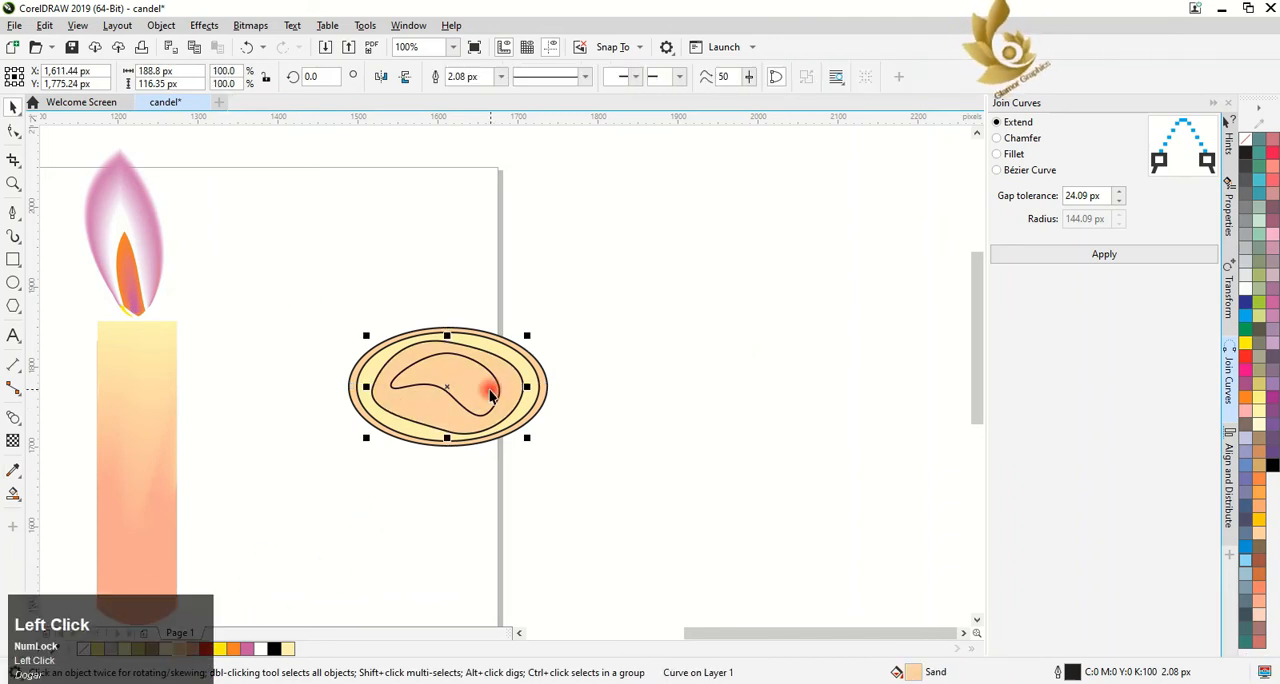
{"action": "left_click", "coordinate": [455, 401]}
{"action": "left_click", "coordinate": [288, 650]}
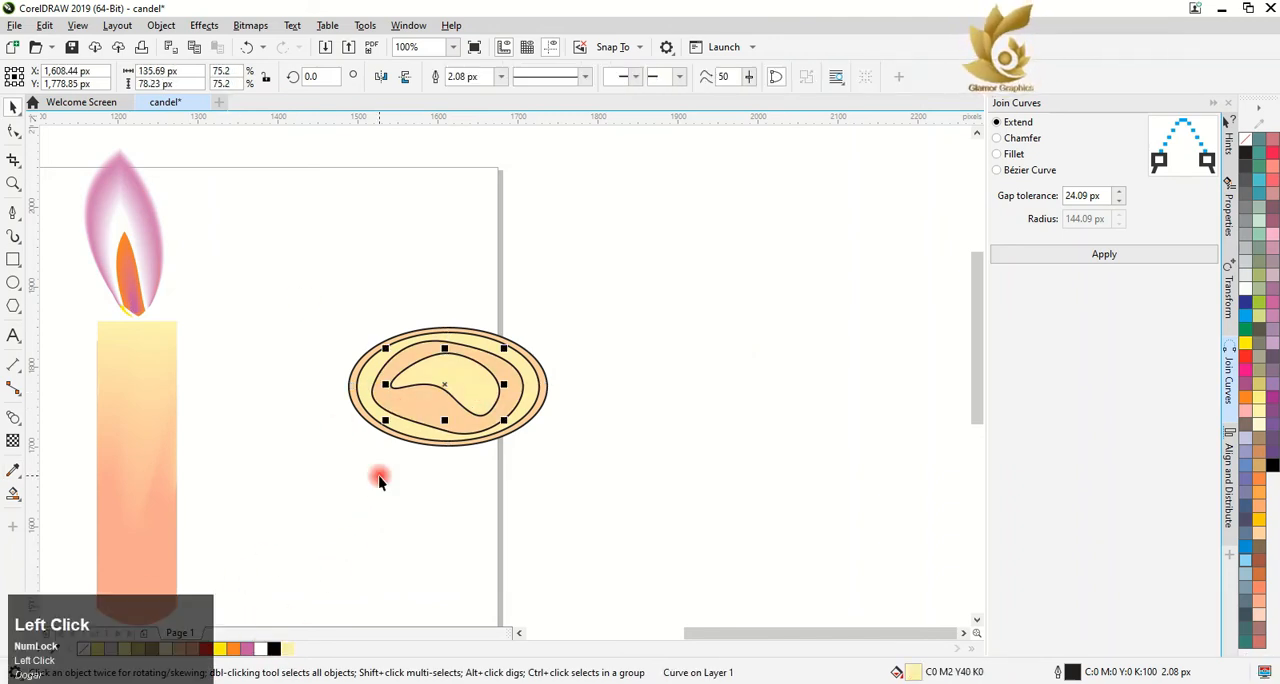
Remove the outlines from all four shapes, then blend the inner two together and the outer two together
{"action": "left_click_drag", "start_coordinate": [290, 286], "coordinate": [565, 470]}
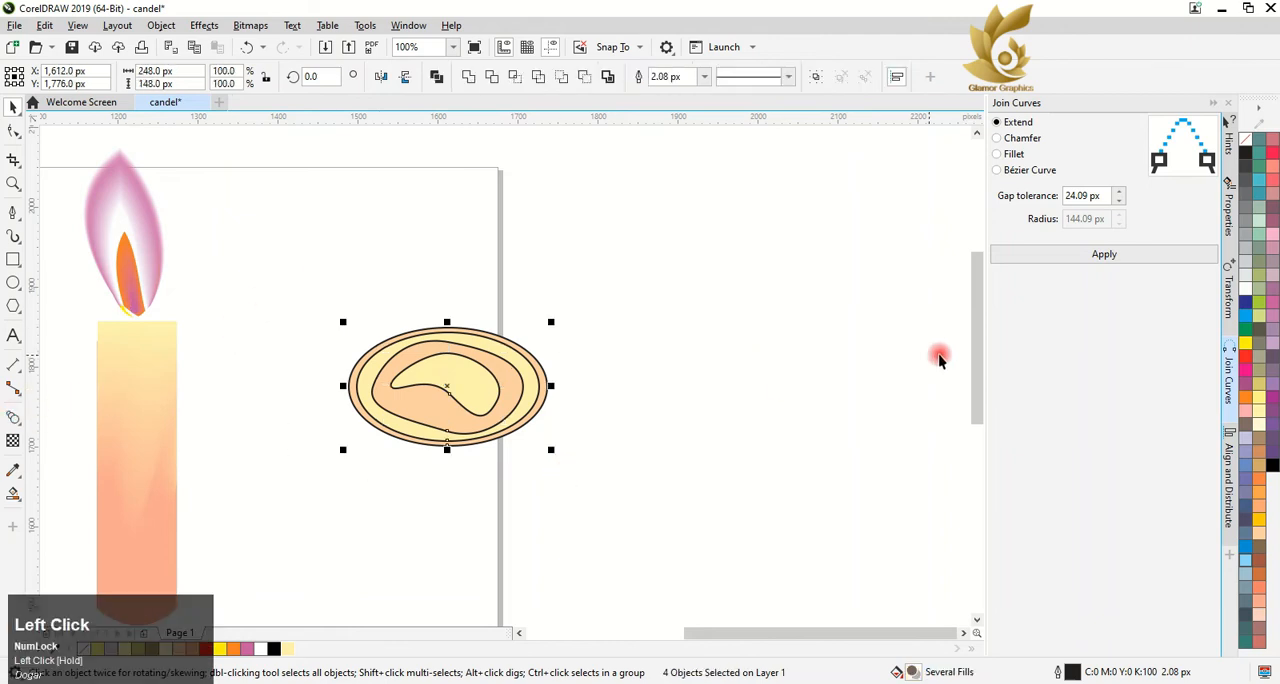
{"action": "right_click", "coordinate": [1245, 138]}
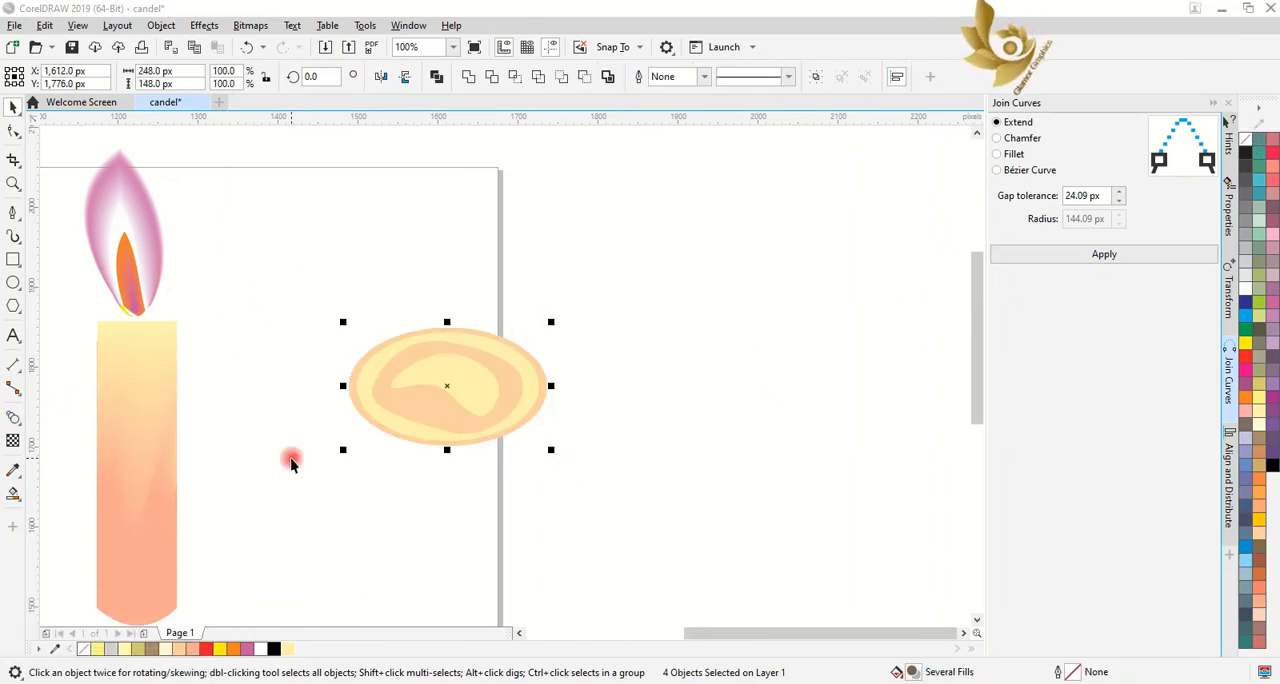
{"action": "left_click", "coordinate": [13, 417]}
{"action": "left_click_drag", "start_coordinate": [447, 386], "coordinate": [395, 443]}
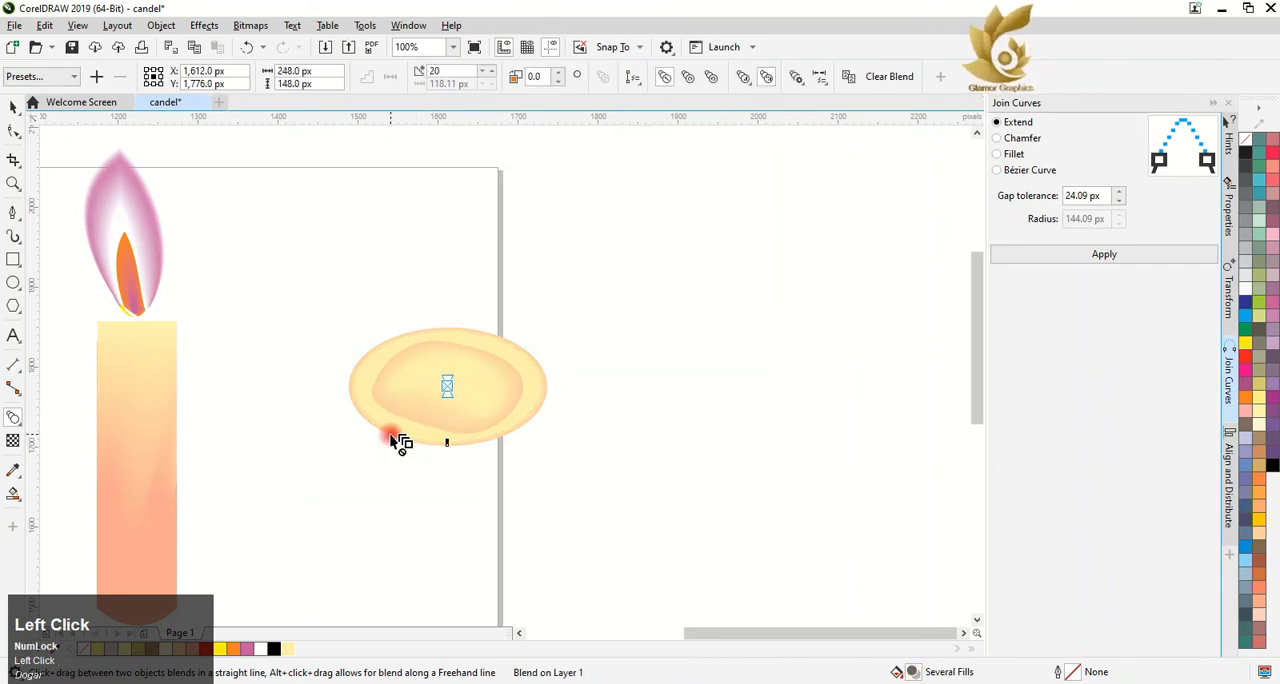
{"action": "left_click", "coordinate": [13, 107]}
{"action": "left_click", "coordinate": [264, 250]}
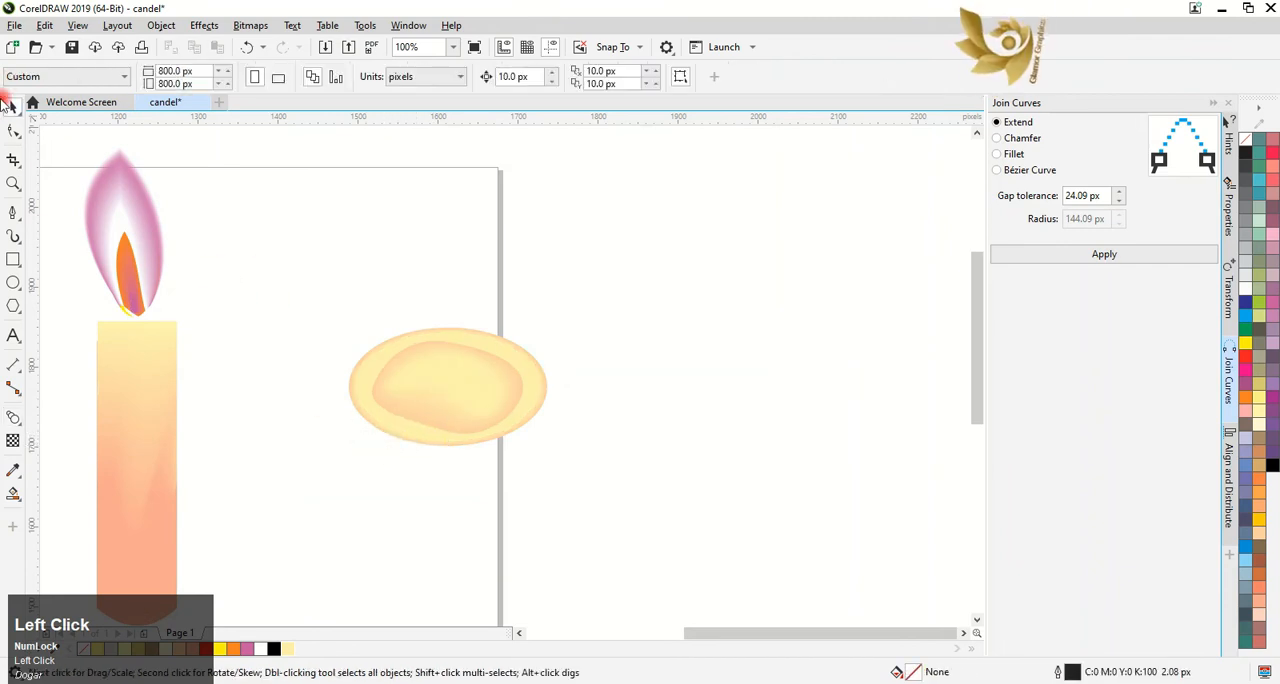
Try to blend the pale yellow second ellipse with the irregular Sand shape inside it
{"action": "left_click", "coordinate": [13, 417]}
{"action": "left_click_drag", "start_coordinate": [358, 396], "coordinate": [362, 400]}
{"action": "left_click", "coordinate": [375, 391]}
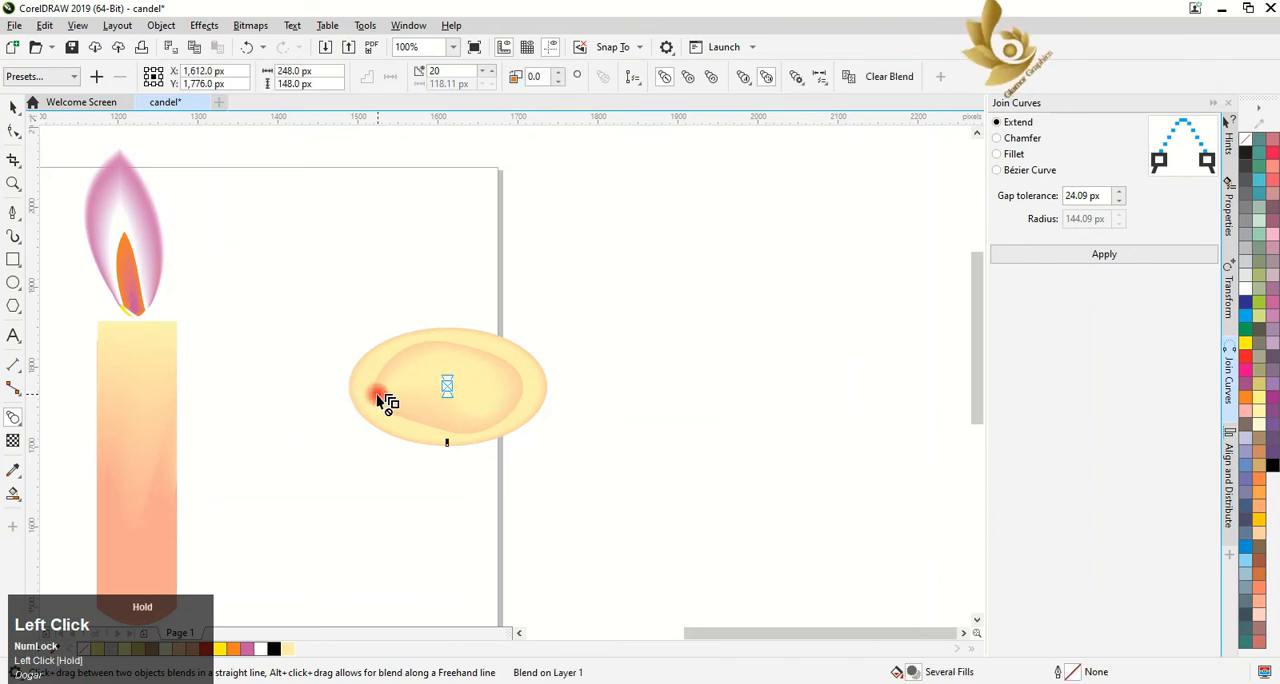
{"action": "left_click_drag", "start_coordinate": [446, 388], "coordinate": [401, 426]}
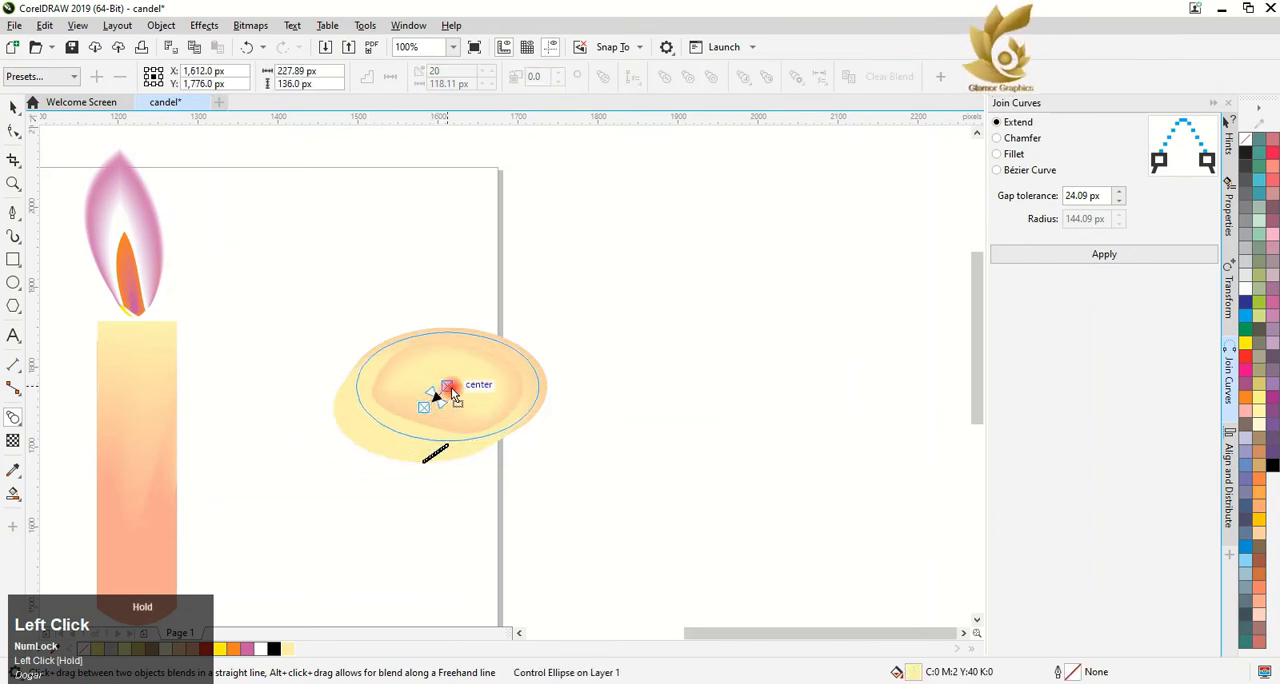
{"action": "scroll", "coordinate": [400, 430], "scroll_direction": "up", "scroll_amount": 2}
{"action": "left_click_drag", "start_coordinate": [611, 294], "coordinate": [483, 386]}
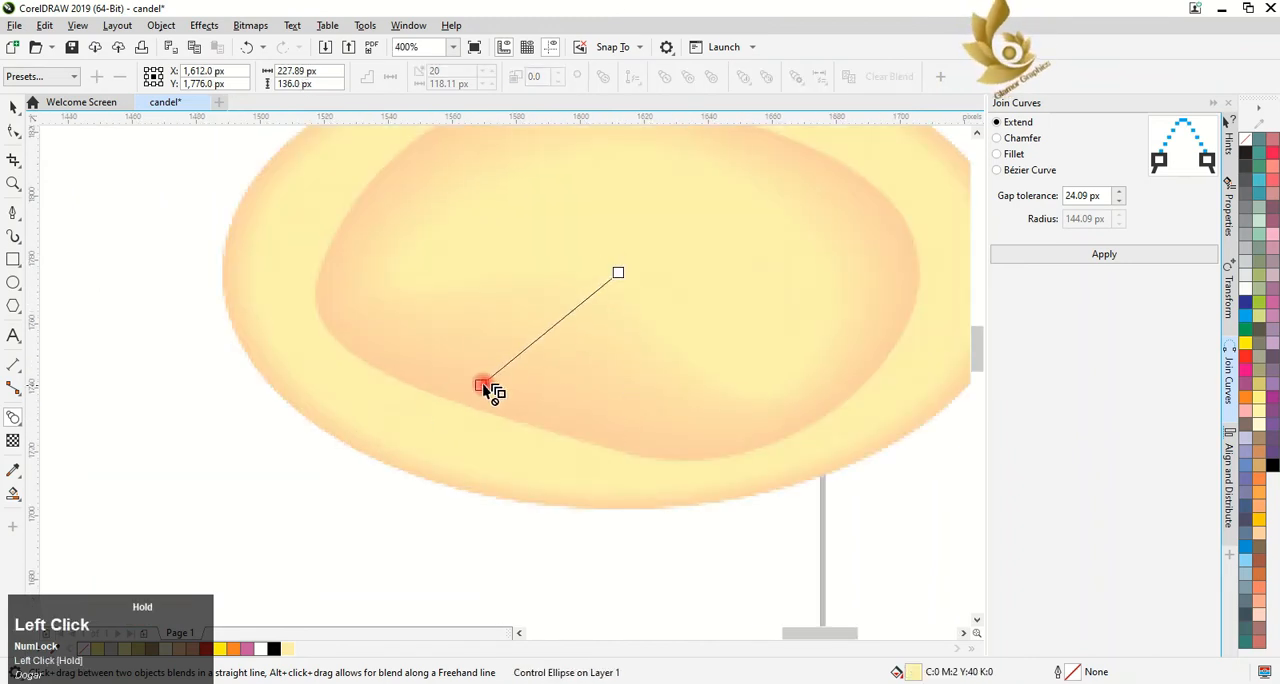
{"action": "scroll", "coordinate": [480, 430], "scroll_direction": "down", "scroll_amount": 3}
{"action": "left_click", "coordinate": [14, 107]}
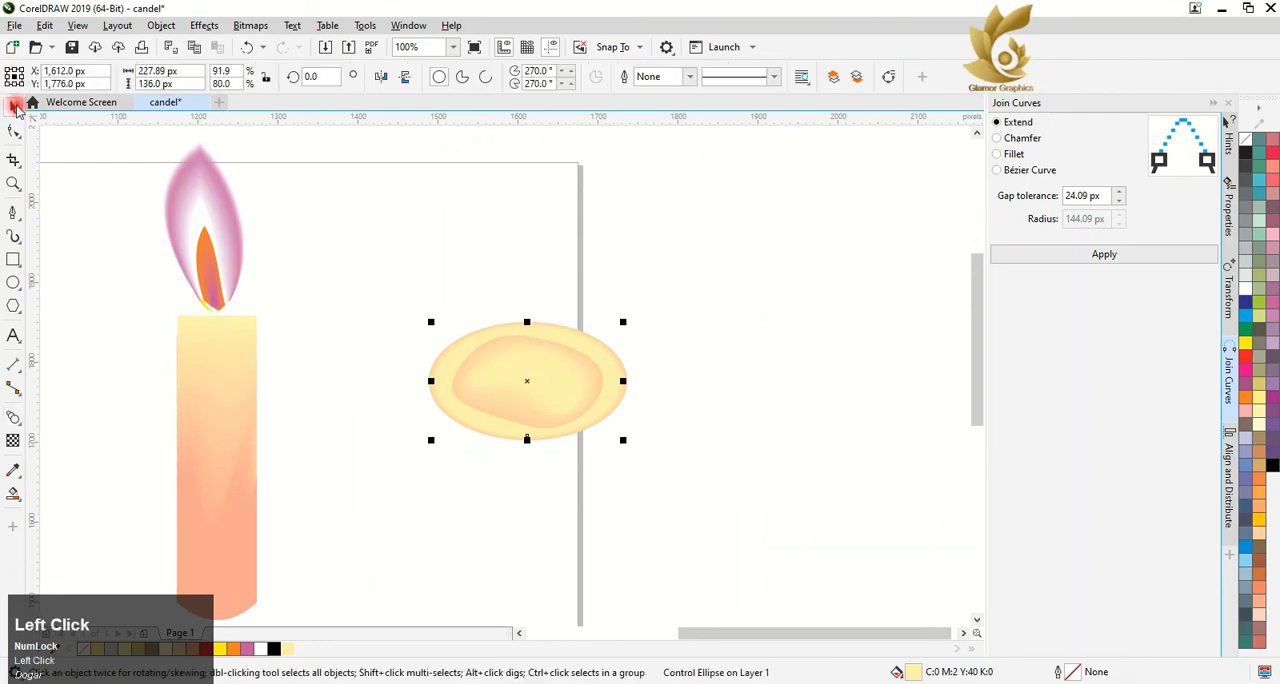
{"action": "left_click", "coordinate": [582, 329]}
{"action": "left_click", "coordinate": [580, 331]}
{"action": "left_click", "coordinate": [559, 314]}
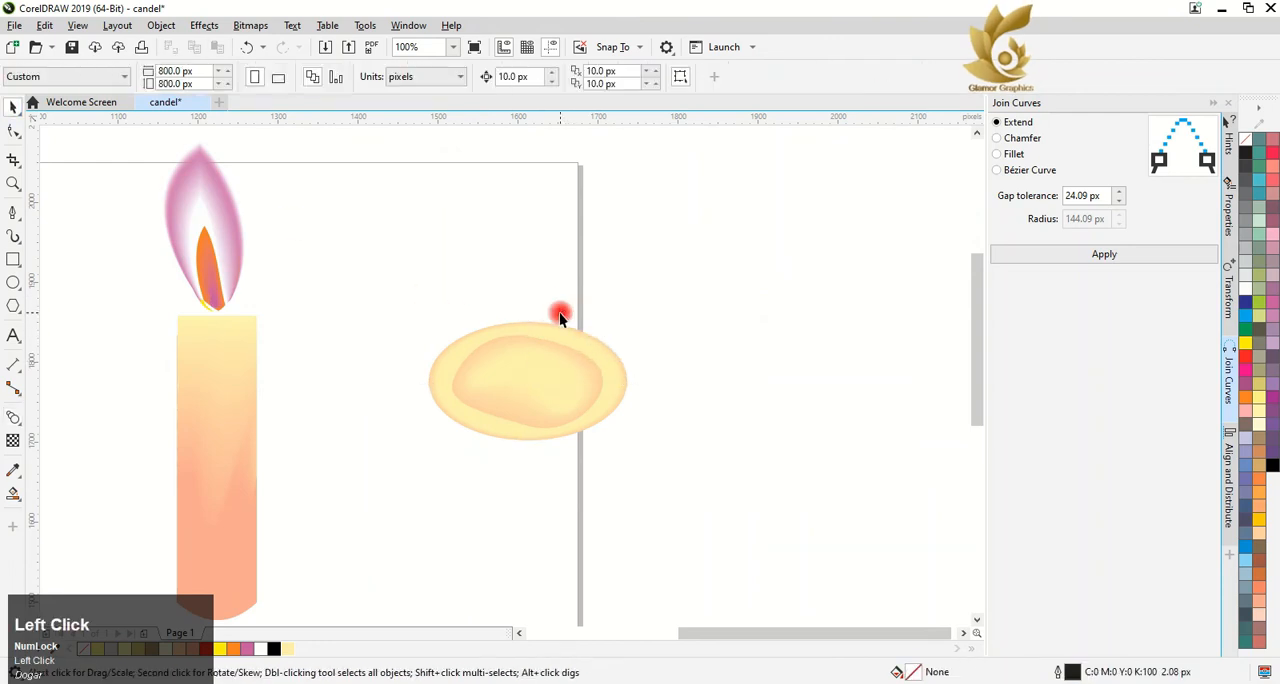
Try to reshape the Sand shape by moving the node on its left edge slightly inward
{"action": "left_click", "coordinate": [559, 326]}
{"action": "left_click", "coordinate": [14, 131]}
{"action": "scroll", "coordinate": [529, 303], "scroll_direction": "up", "scroll_amount": 2}
{"action": "left_click", "coordinate": [552, 384]}
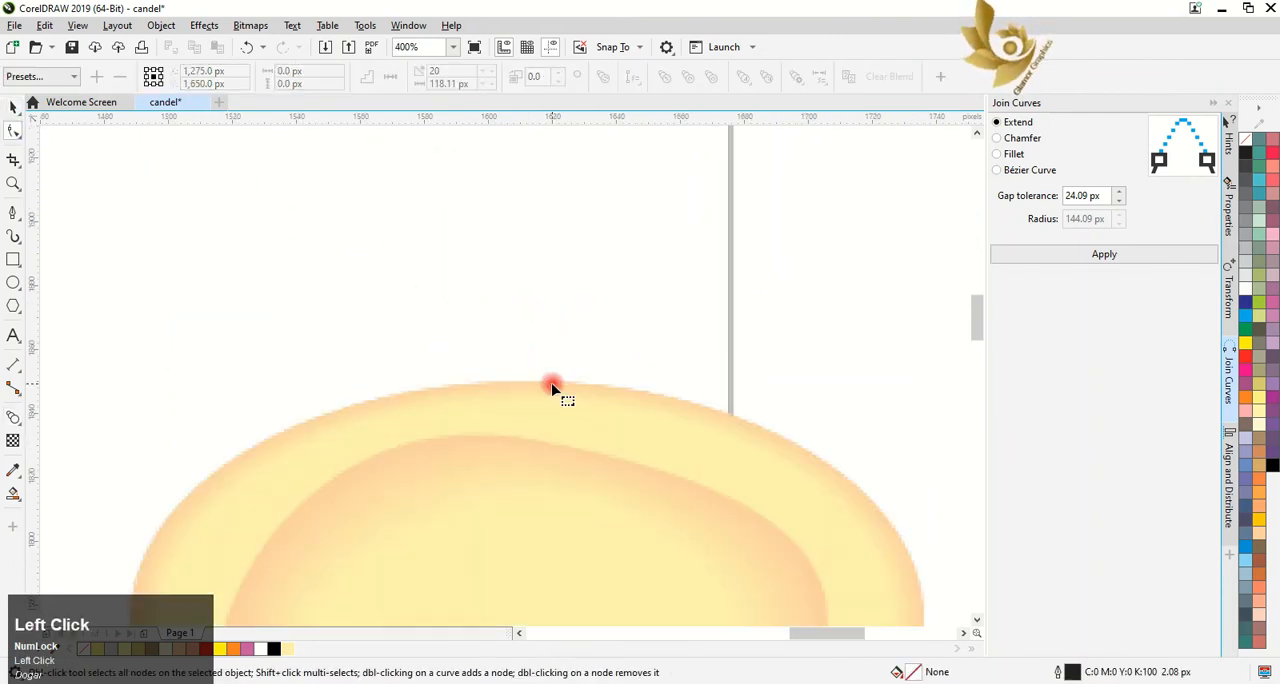
{"action": "scroll", "coordinate": [552, 384], "scroll_direction": "down", "scroll_amount": 2}
{"action": "left_click", "coordinate": [503, 482]}
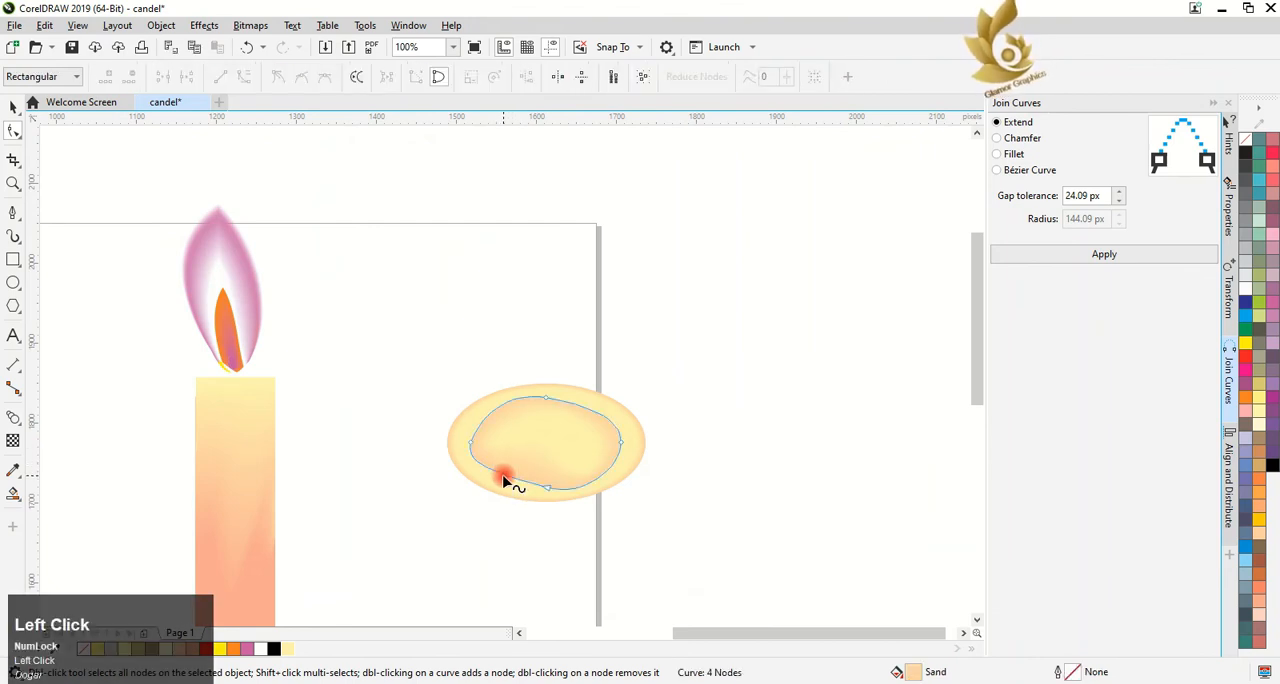
{"action": "left_click", "coordinate": [472, 449]}
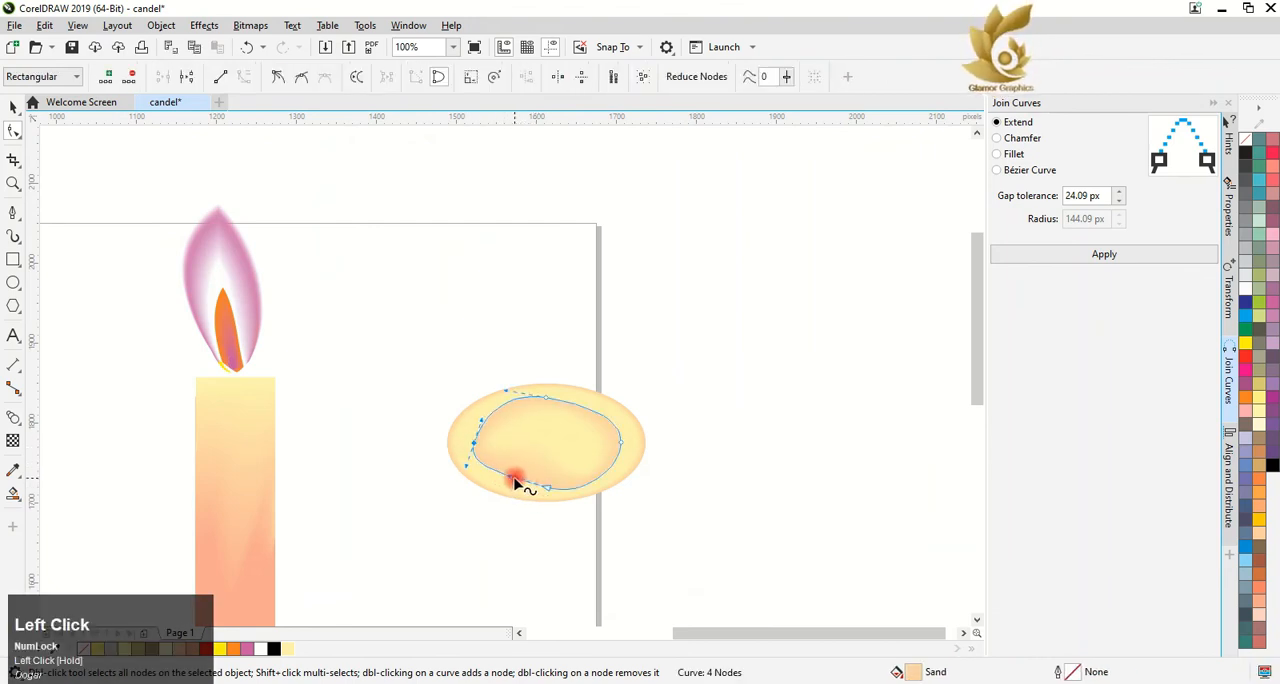
Try to blend the Sand shape with the pale yellow ellipse around it
{"action": "left_click", "coordinate": [14, 417]}
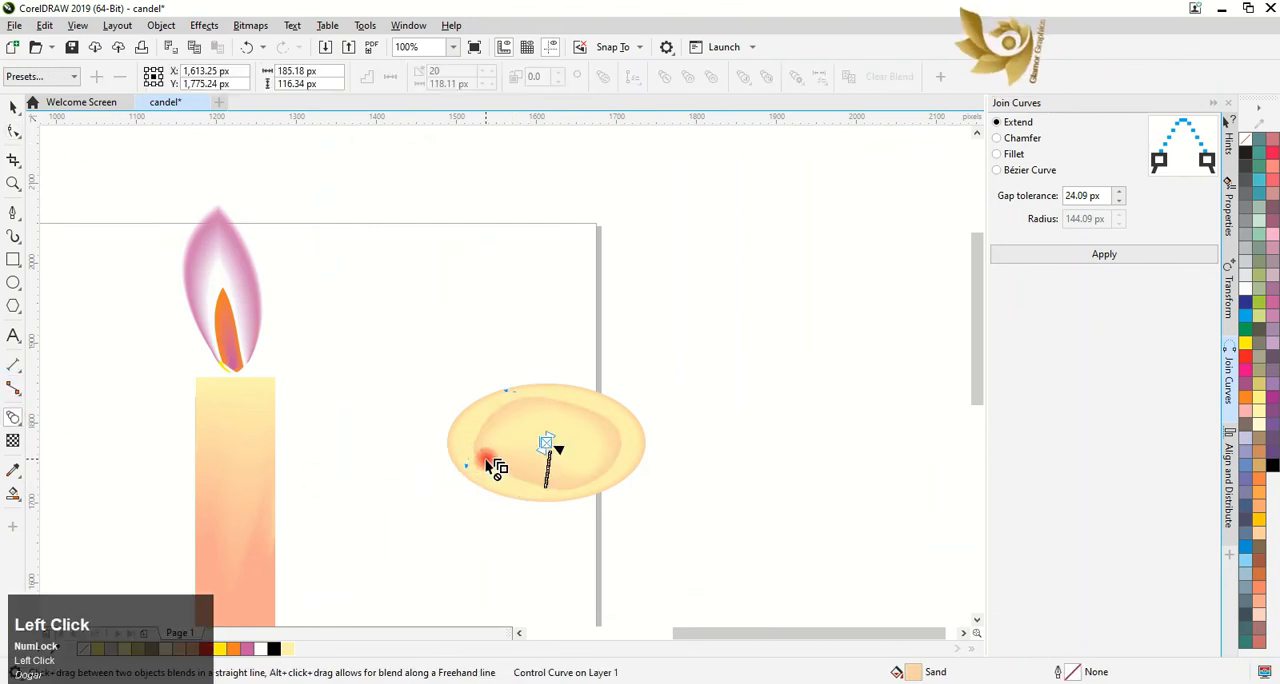
{"action": "left_click_drag", "start_coordinate": [491, 477], "coordinate": [498, 474]}
{"action": "mouse_move", "coordinate": [466, 432]}
{"action": "left_mouse_down"}
{"action": "mouse_move", "coordinate": [472, 458]}
{"action": "mouse_move", "coordinate": [549, 440]}
{"action": "mouse_move", "coordinate": [558, 452]}
{"action": "mouse_move", "coordinate": [503, 432]}
{"action": "mouse_move", "coordinate": [543, 444]}
{"action": "mouse_move", "coordinate": [580, 488]}
{"action": "left_mouse_up"}
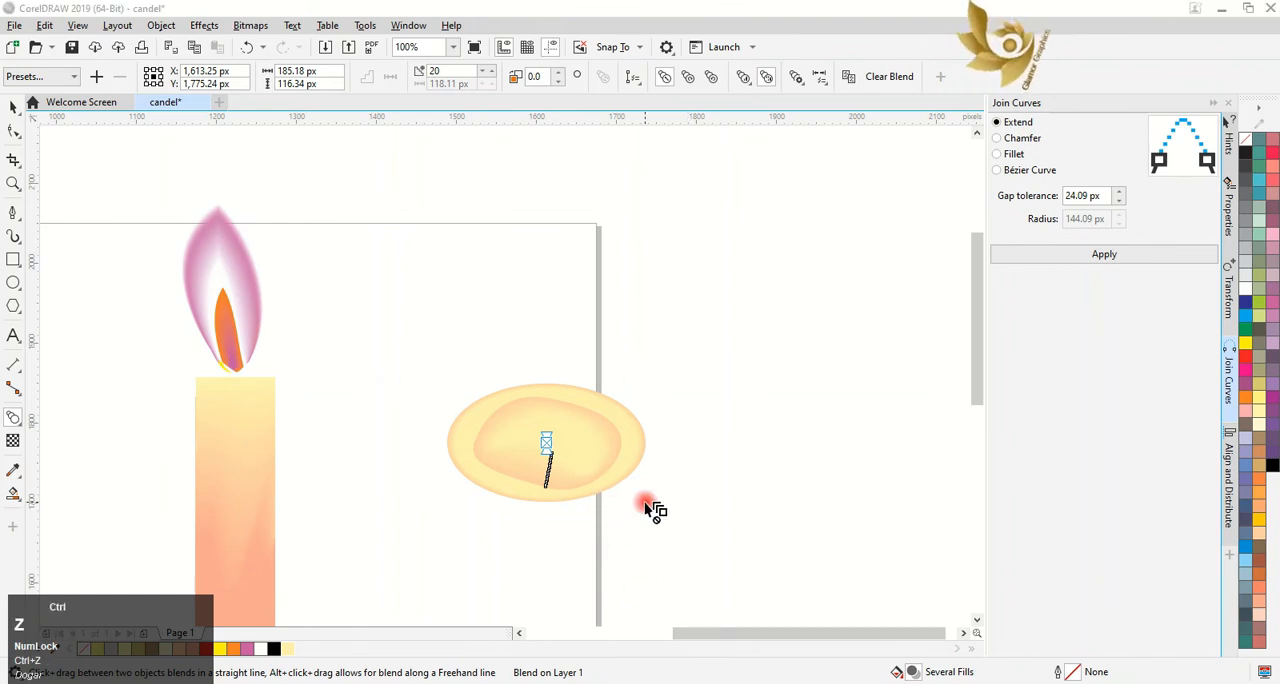
Undo the recent edits to the nested shapes, back to the four unblended, outlined shapes
{"action": "key", "text": "ctrl+z"}
{"action": "key", "text": "ctrl+z"}
{"action": "key", "text": "ctrl+z"}
{"action": "key", "text": "ctrl+z"}
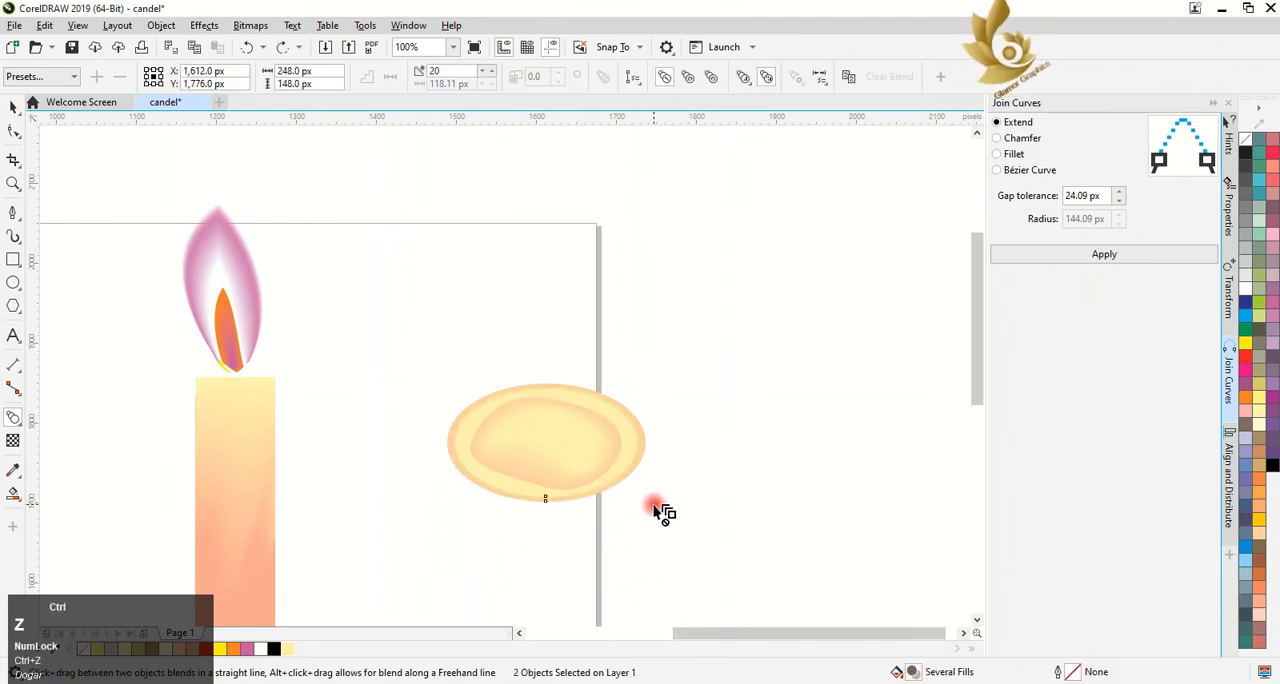
Remove the outlines from all four nested shapes
{"action": "left_click", "coordinate": [12, 106]}
{"action": "left_click_drag", "start_coordinate": [373, 320], "coordinate": [643, 502]}
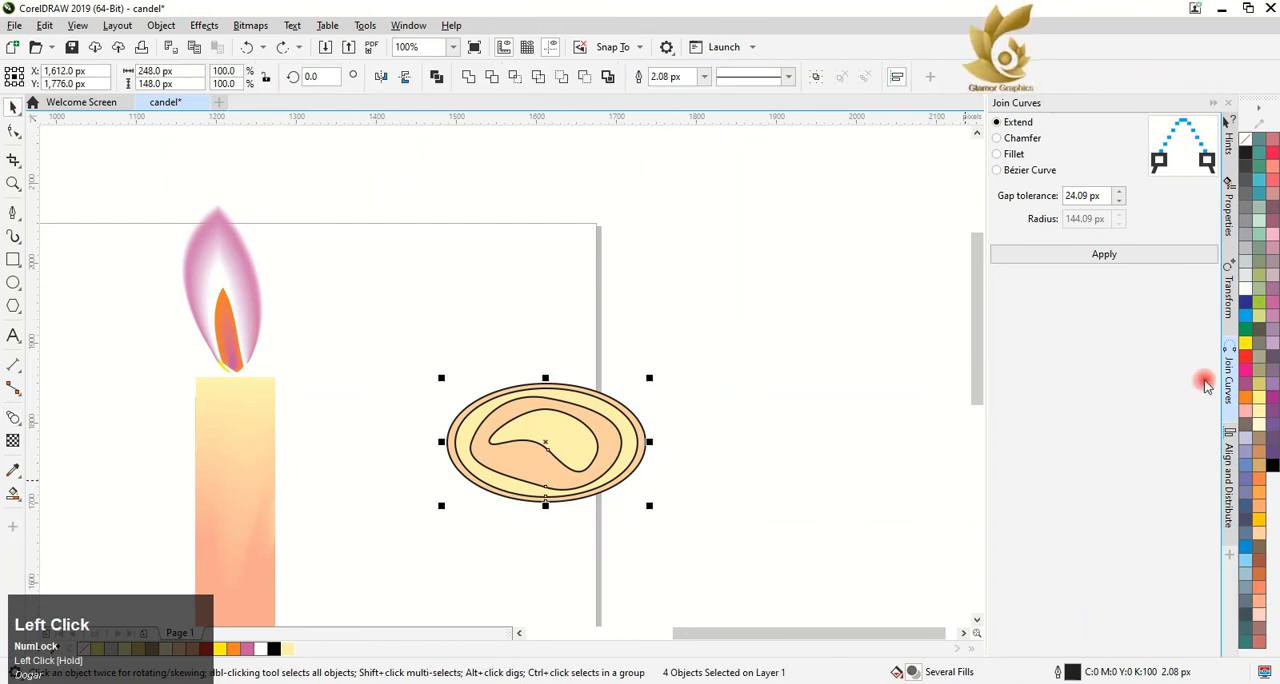
{"action": "right_click", "coordinate": [1249, 149]}
{"action": "left_click", "coordinate": [724, 400]}
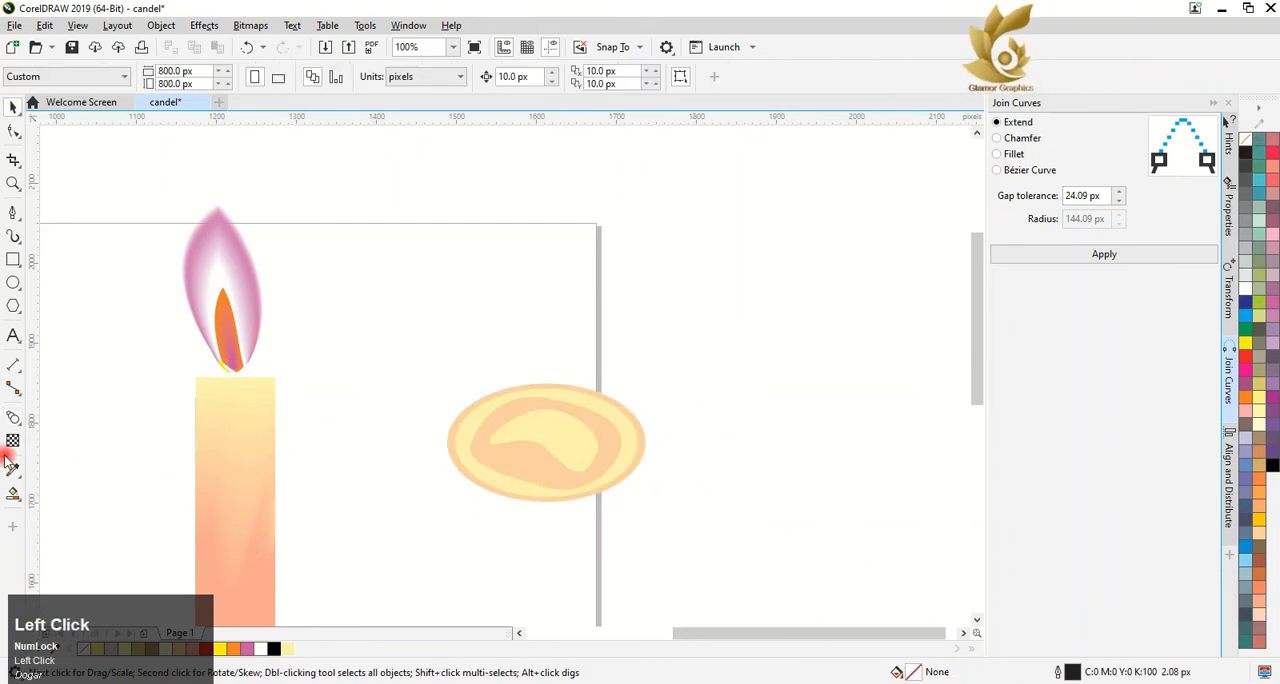
Blend the innermost pale yellow shape with the Sand shape, and blend the two outer ellipses together
{"action": "left_click", "coordinate": [12, 418]}
{"action": "left_click_drag", "start_coordinate": [548, 435], "coordinate": [510, 496]}
{"action": "key", "text": "ctrl+z"}
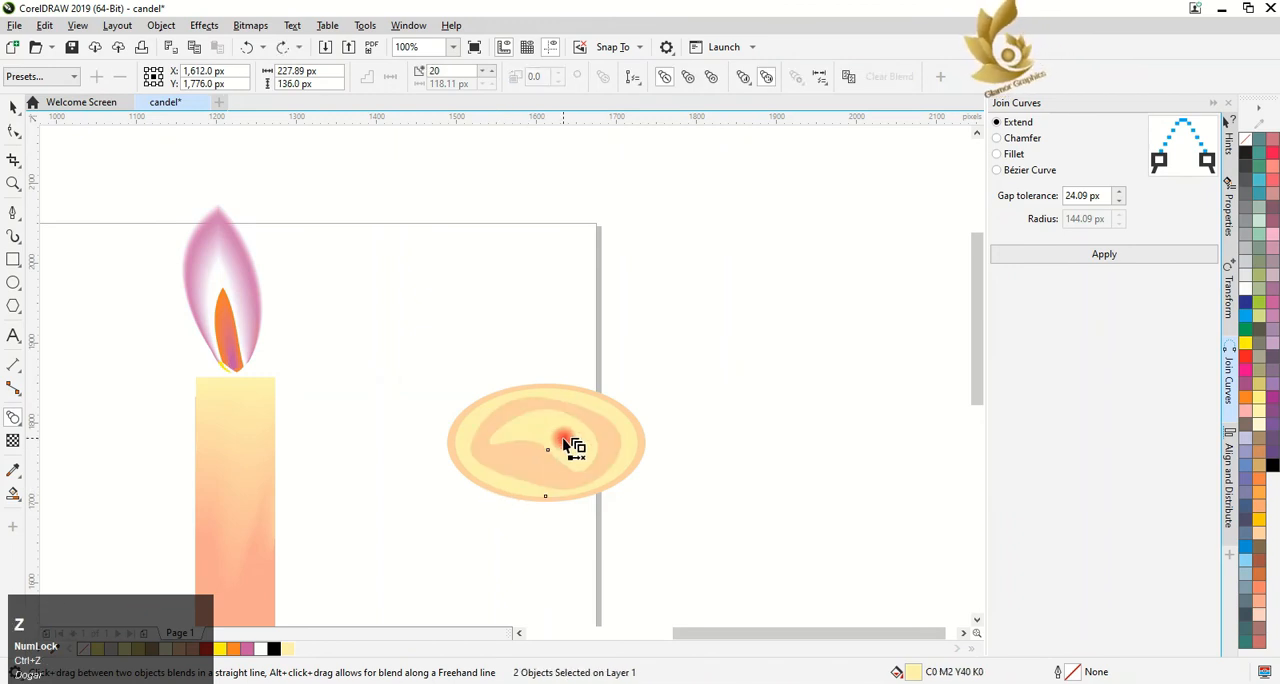
{"action": "left_click_drag", "start_coordinate": [547, 441], "coordinate": [503, 470]}
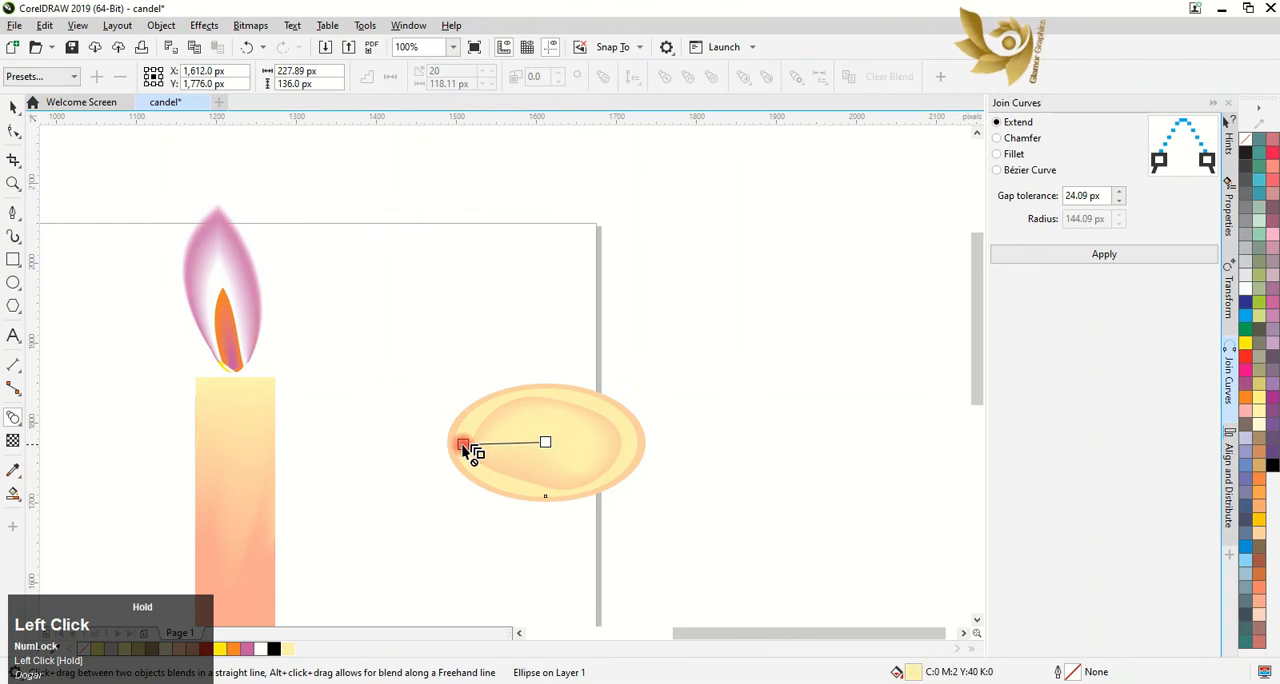
{"action": "left_click", "coordinate": [408, 420]}
{"action": "left_click", "coordinate": [12, 106]}
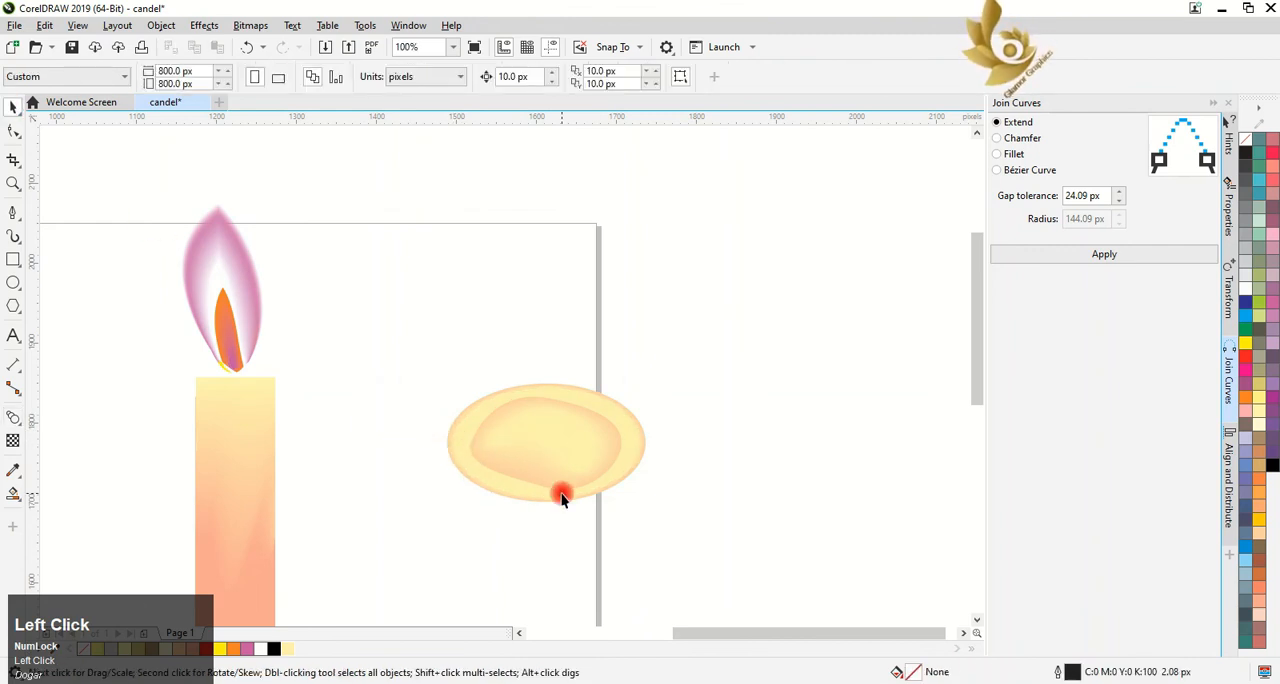
Move the blended melted-wax top onto the candle body and scale it to about 108 × 59 px
{"action": "left_click_drag", "start_coordinate": [408, 364], "coordinate": [238, 402]}
{"action": "scroll", "coordinate": [238, 402], "scroll_direction": "up", "scroll_amount": 3}
{"action": "scroll", "coordinate": [238, 402], "scroll_direction": "down", "scroll_amount": 2}
{"action": "left_click", "coordinate": [976, 619]}
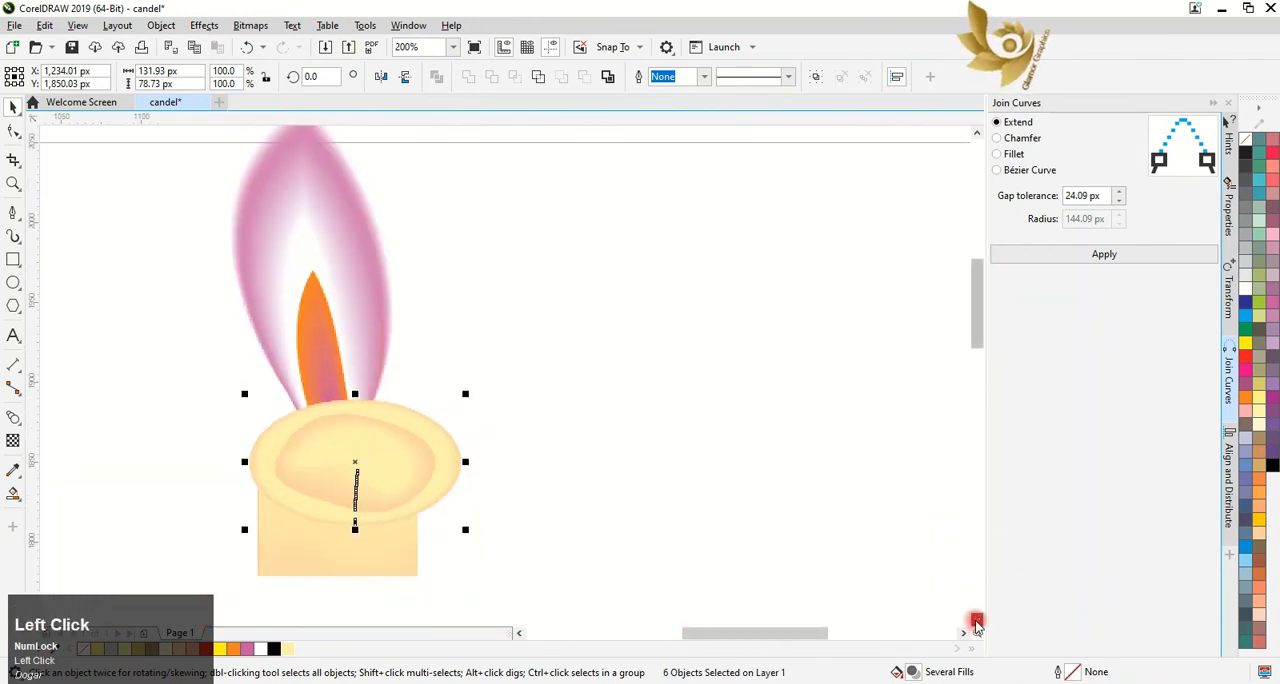
{"action": "left_click", "coordinate": [976, 619]}
{"action": "left_click_drag", "start_coordinate": [354, 420], "coordinate": [340, 427]}
{"action": "left_click_drag", "start_coordinate": [451, 485], "coordinate": [426, 416]}
{"action": "left_click_drag", "start_coordinate": [424, 367], "coordinate": [431, 364]}
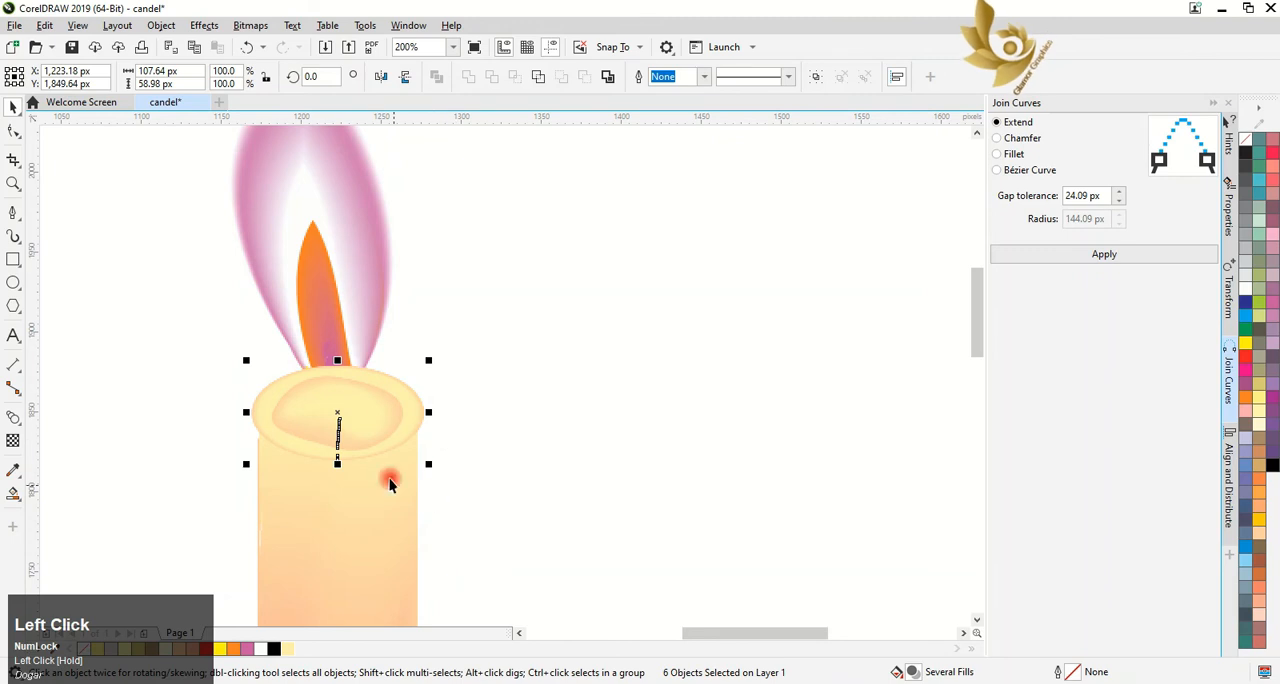
Align the melted-wax top with the upper end of the candle body, overhanging evenly on both sides
{"action": "scroll", "coordinate": [385, 392], "scroll_direction": "up", "scroll_amount": 2}
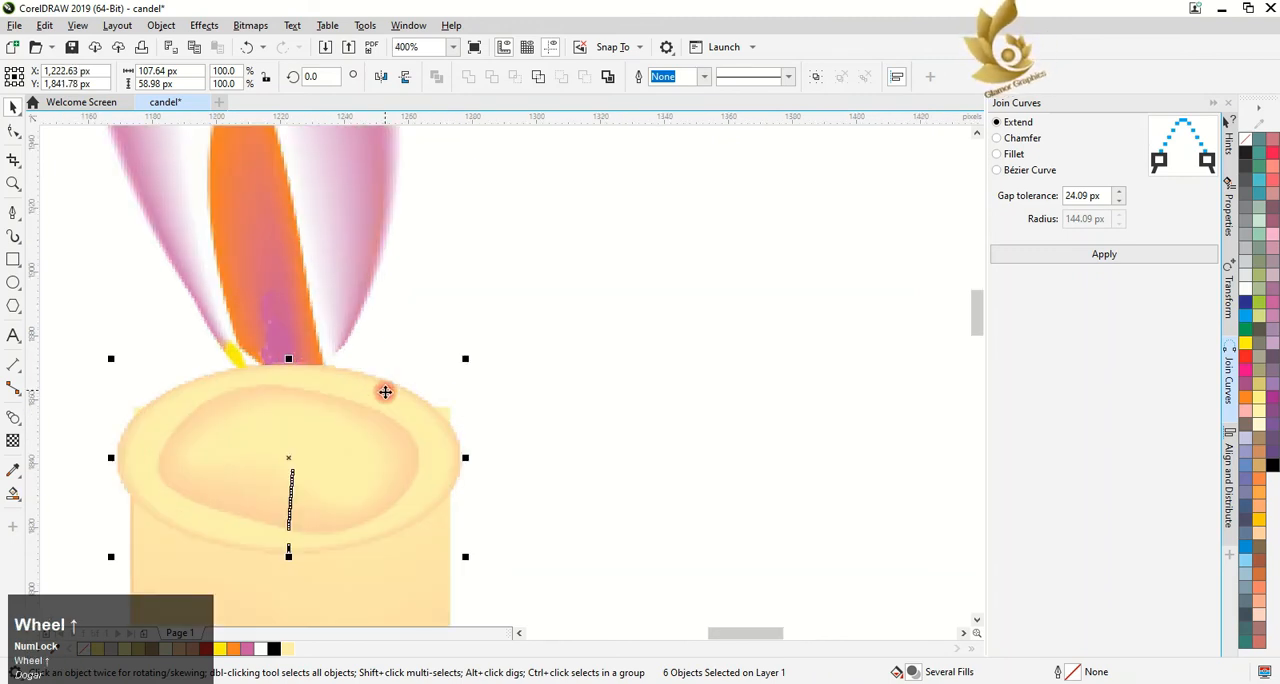
{"action": "left_click_drag", "start_coordinate": [314, 468], "coordinate": [358, 466]}
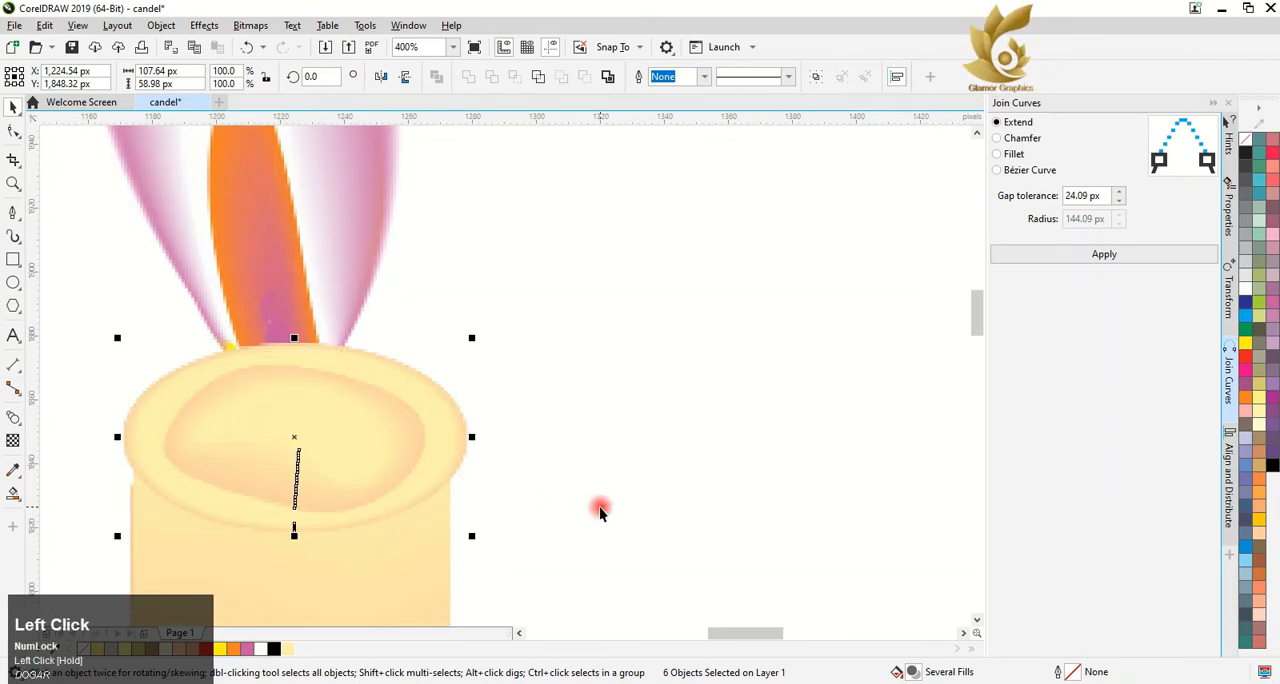
{"action": "left_click", "coordinate": [599, 509]}
{"action": "scroll", "coordinate": [449, 443], "scroll_direction": "down", "scroll_amount": 4}
Move the whole flame slightly upward, leaving a gap above the melted-wax top
{"action": "scroll", "coordinate": [398, 362], "scroll_direction": "up", "scroll_amount": 2}
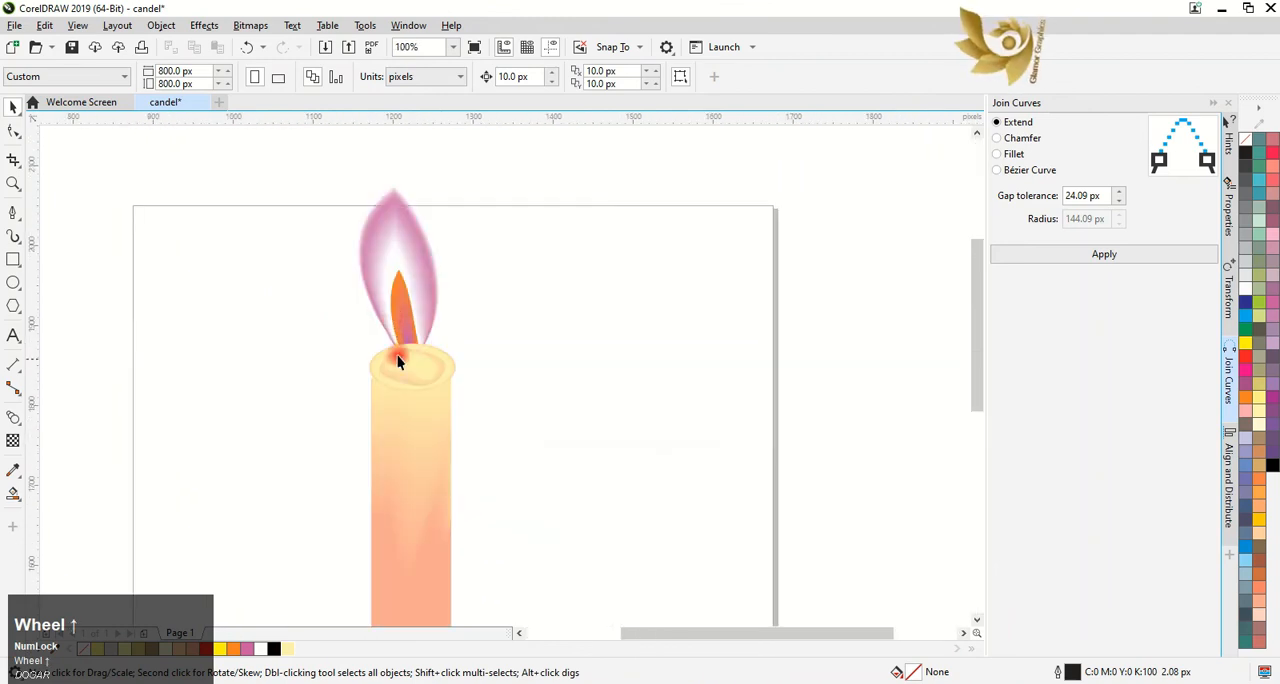
{"action": "left_click", "coordinate": [398, 360]}
{"action": "left_click_drag", "start_coordinate": [511, 371], "coordinate": [487, 363]}
{"action": "left_click_drag", "start_coordinate": [403, 292], "coordinate": [408, 268]}
Draw a closed, curved wick shape about 35 × 193 px beside the candle with the Pen tool
{"action": "left_click", "coordinate": [13, 212]}
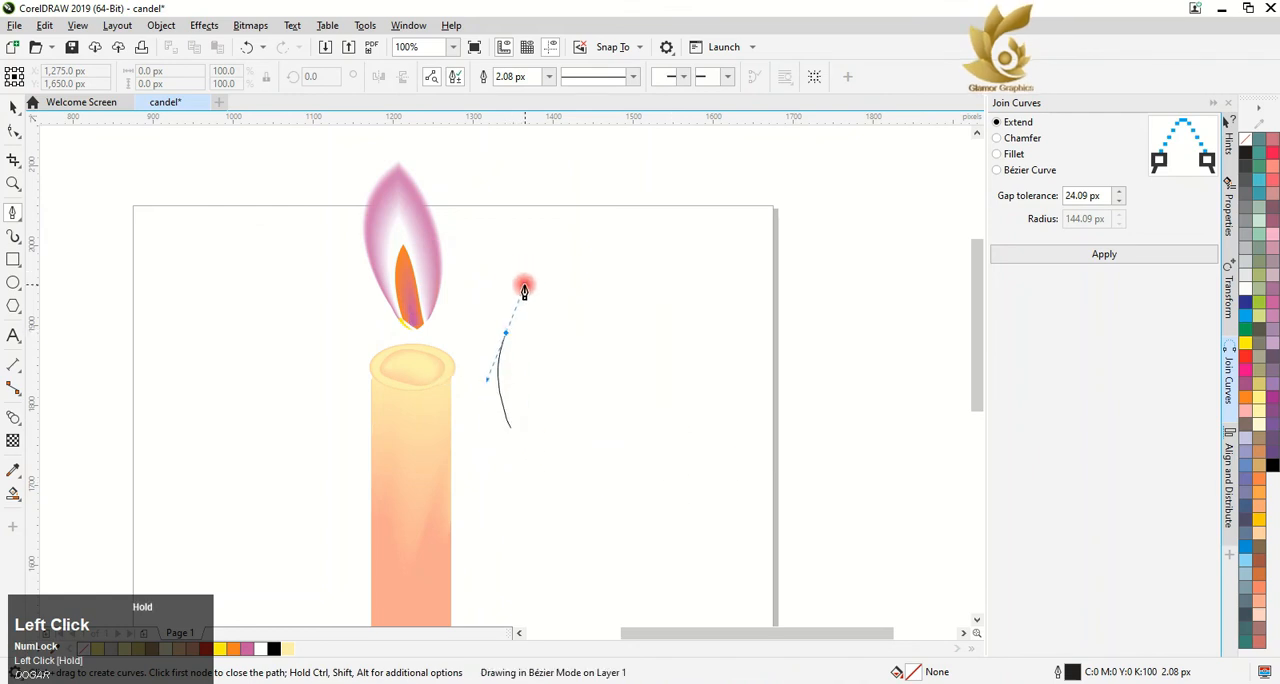
{"action": "left_click_drag", "start_coordinate": [524, 286], "coordinate": [523, 286]}
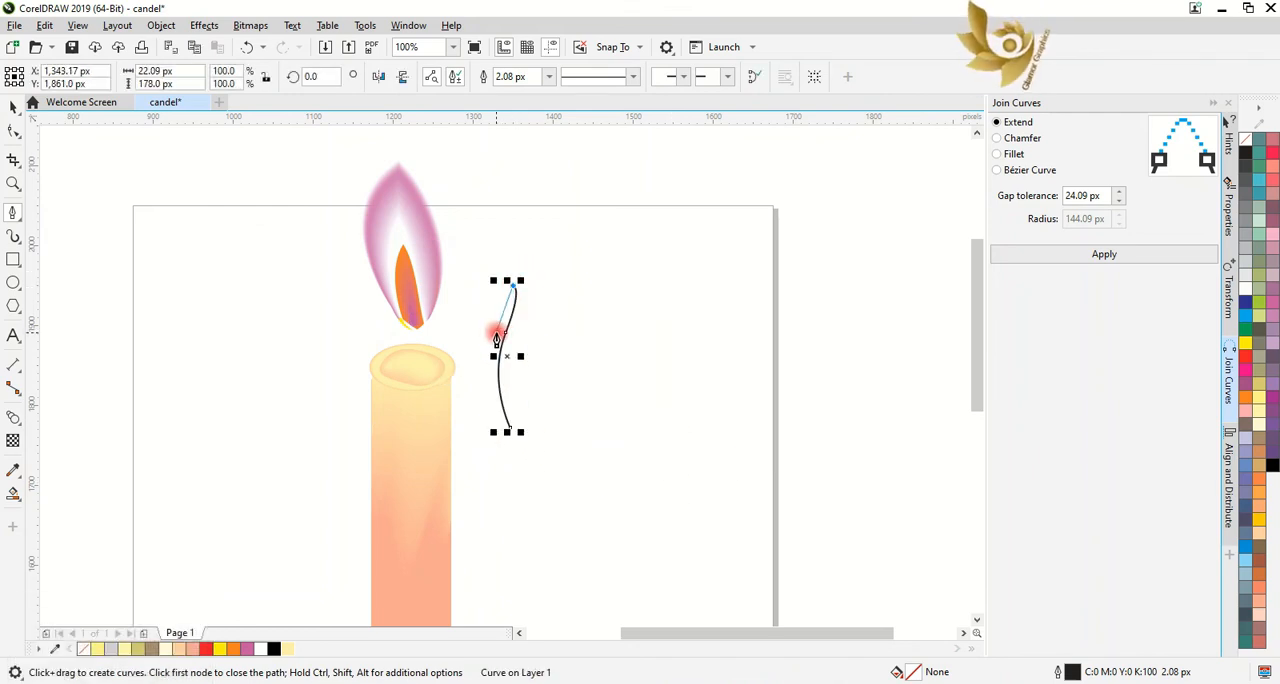
{"action": "left_click_drag", "start_coordinate": [495, 334], "coordinate": [482, 358]}
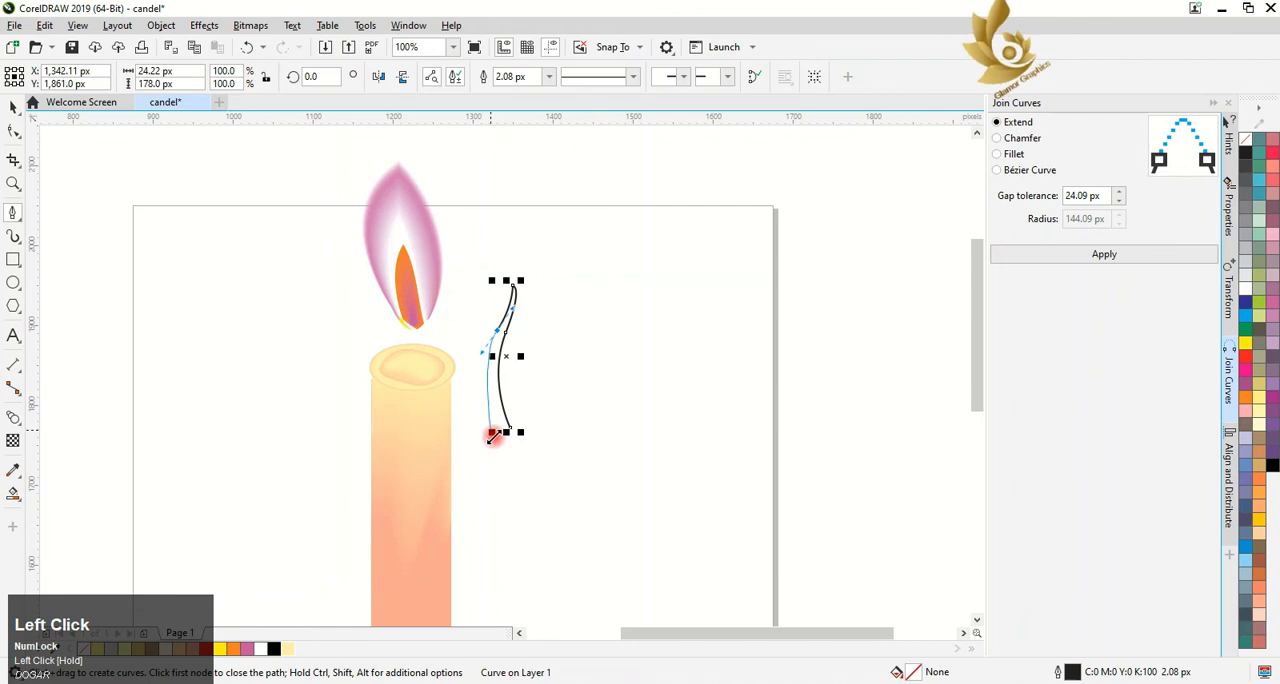
{"action": "left_click", "coordinate": [493, 442]}
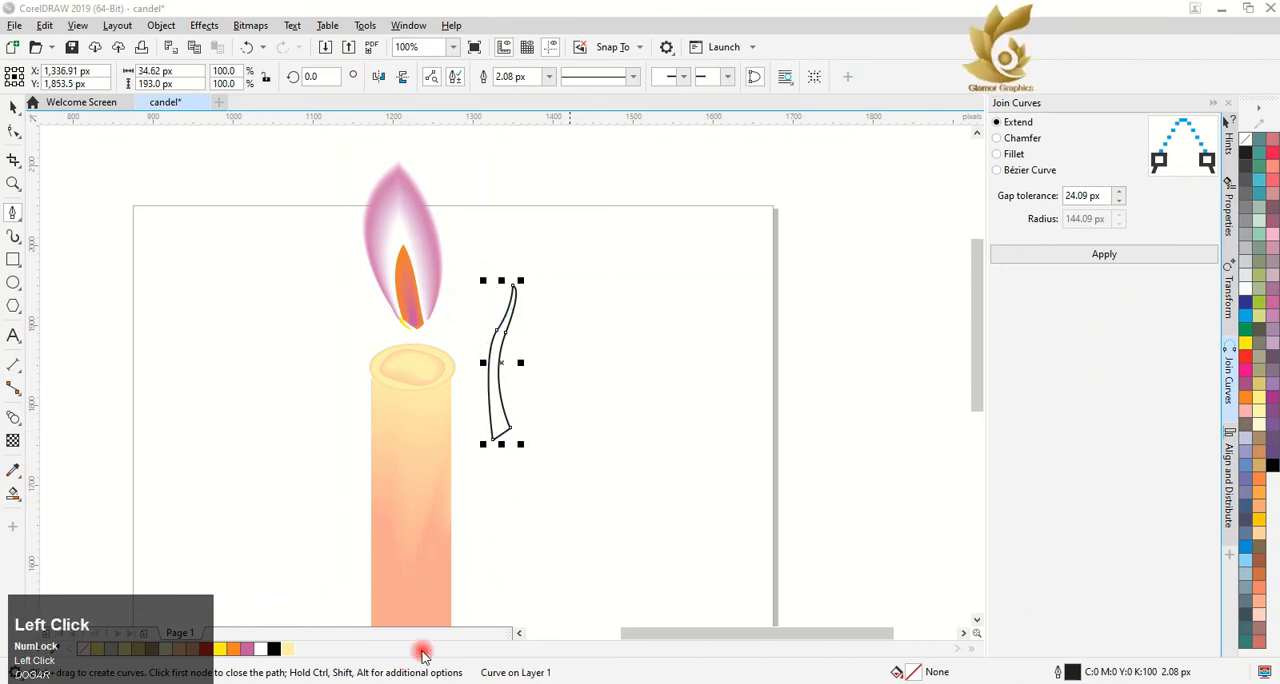
Fill the wick with brown (C0 M60 Y60 K40) and remove its outline
{"action": "left_click", "coordinate": [1260, 560]}
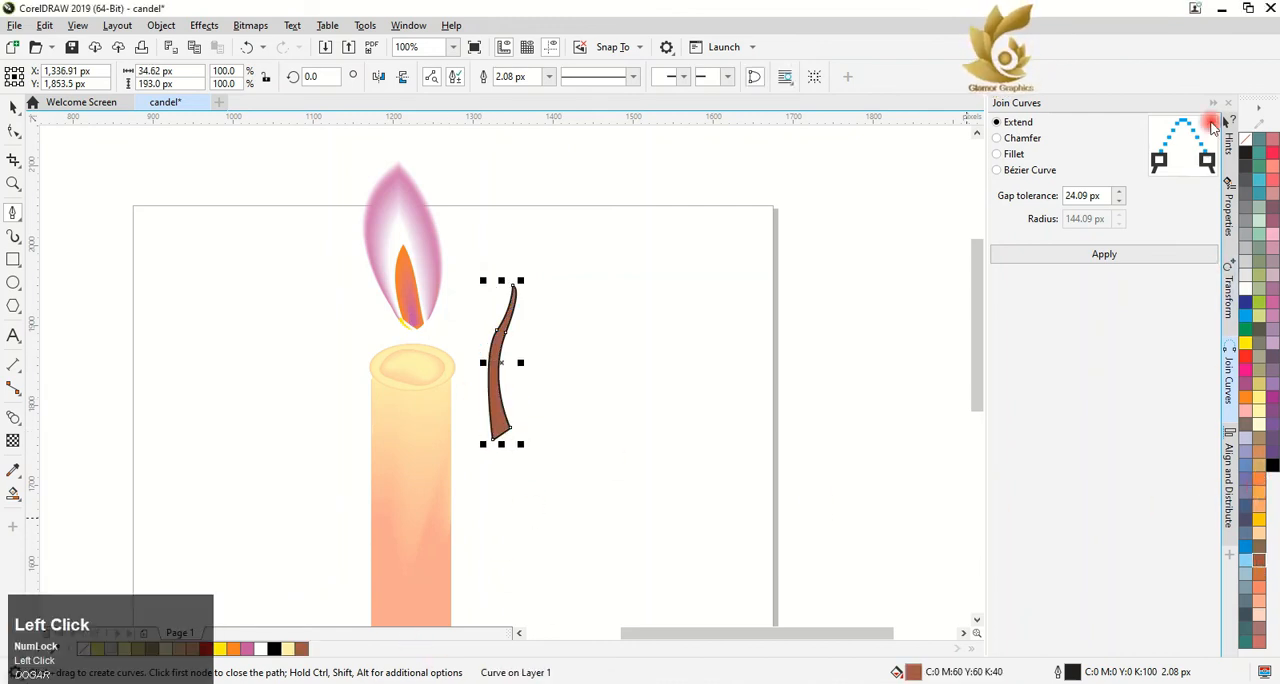
{"action": "right_click", "coordinate": [1245, 138]}
Scale the wick to about 16 × 89 px and place it between the melted wax and the flame
{"action": "left_click", "coordinate": [12, 105]}
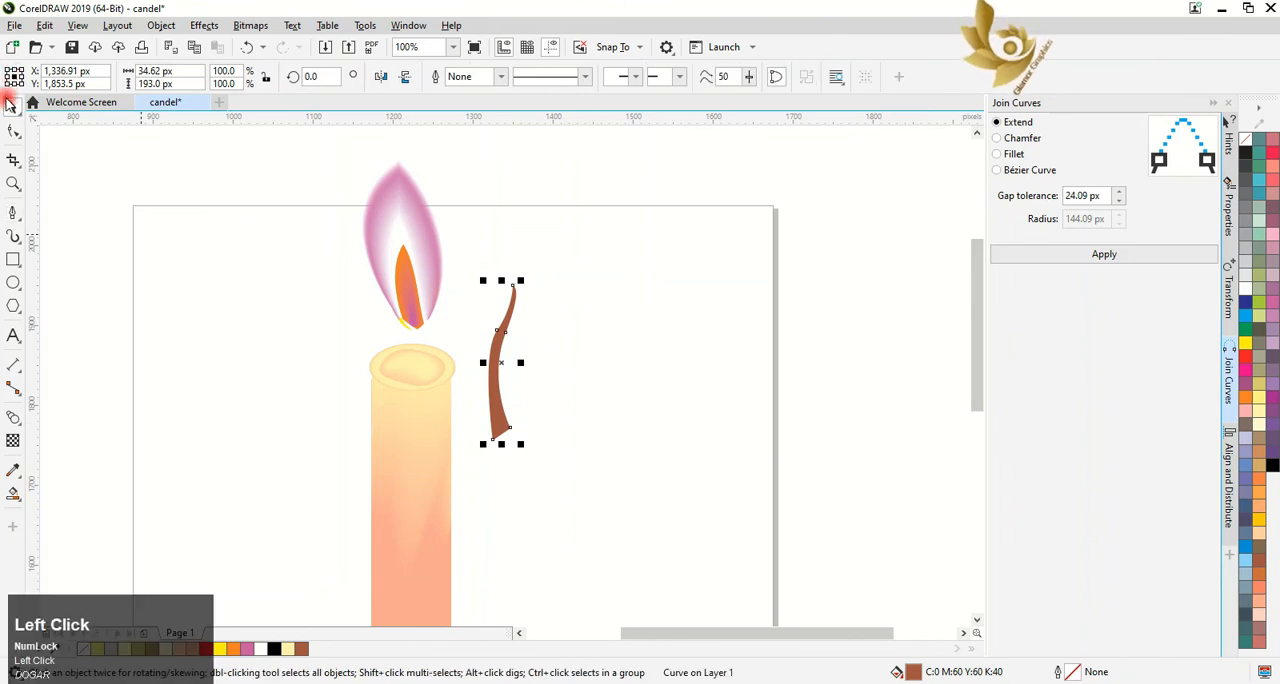
{"action": "left_click_drag", "start_coordinate": [521, 283], "coordinate": [650, 443]}
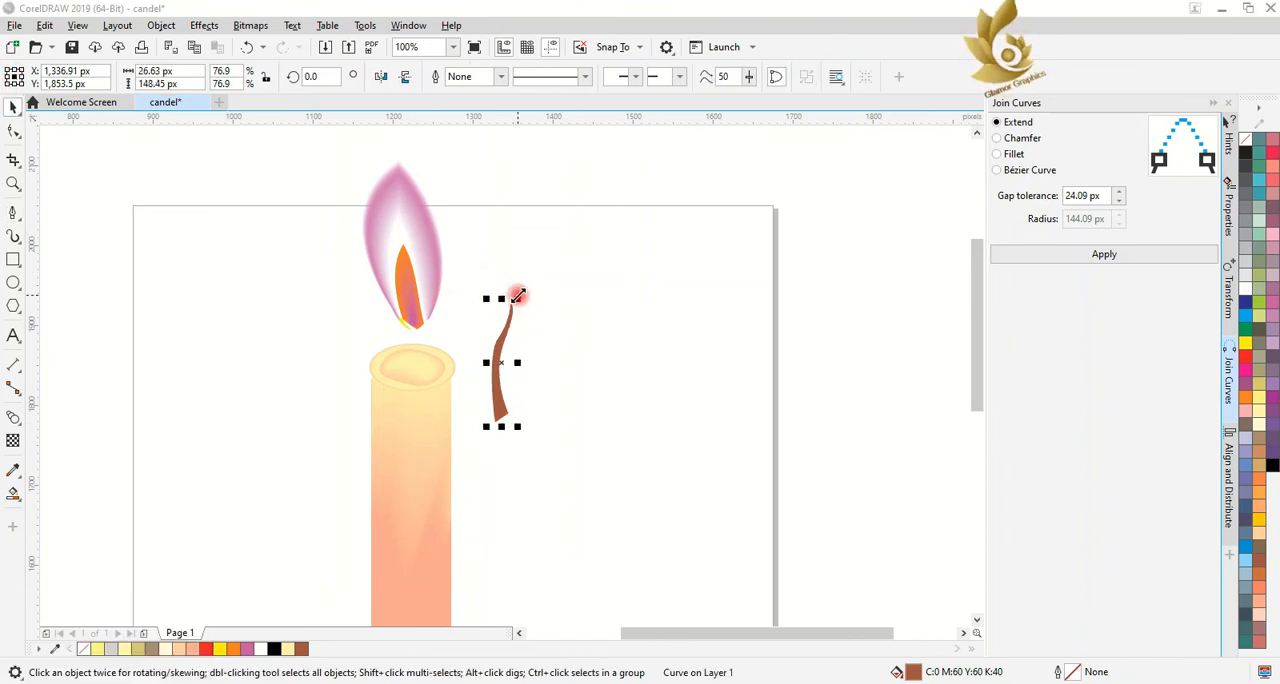
{"action": "left_click_drag", "start_coordinate": [517, 295], "coordinate": [493, 351]}
{"action": "scroll", "coordinate": [493, 351], "scroll_direction": "up", "scroll_amount": 3}
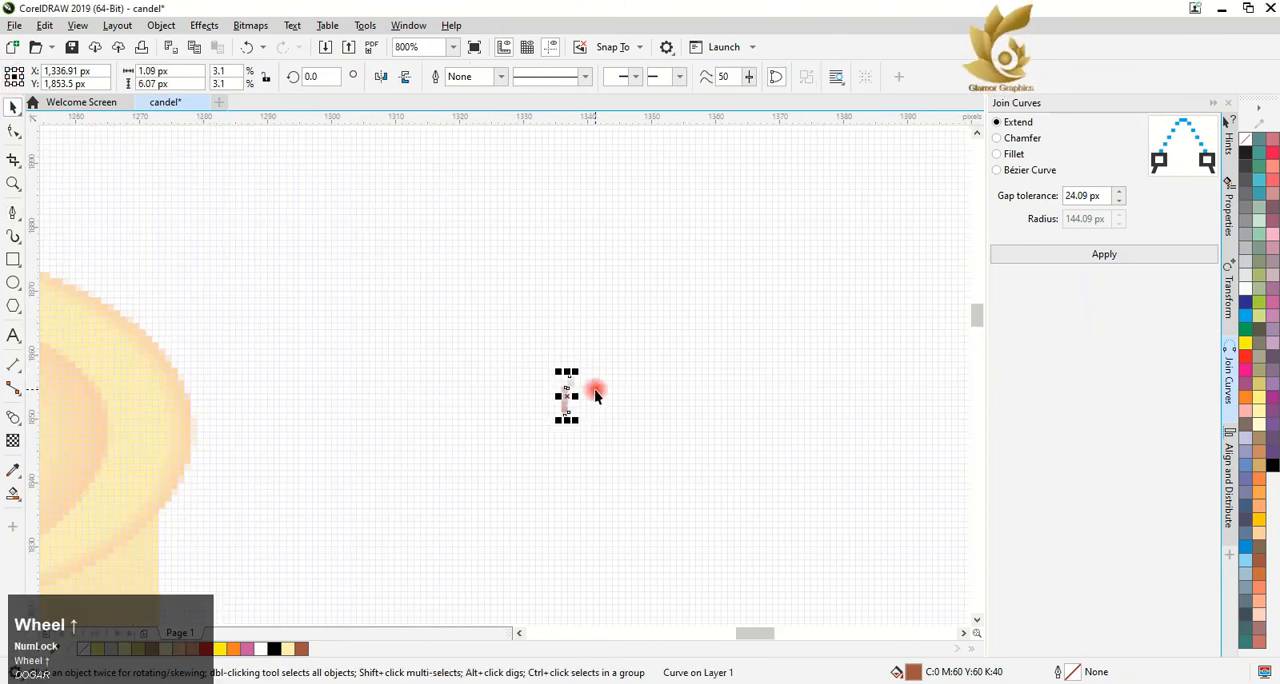
{"action": "key", "text": "ctrl+z"}
{"action": "scroll", "coordinate": [597, 398], "scroll_direction": "down", "scroll_amount": 2}
{"action": "left_click_drag", "start_coordinate": [621, 267], "coordinate": [448, 294]}
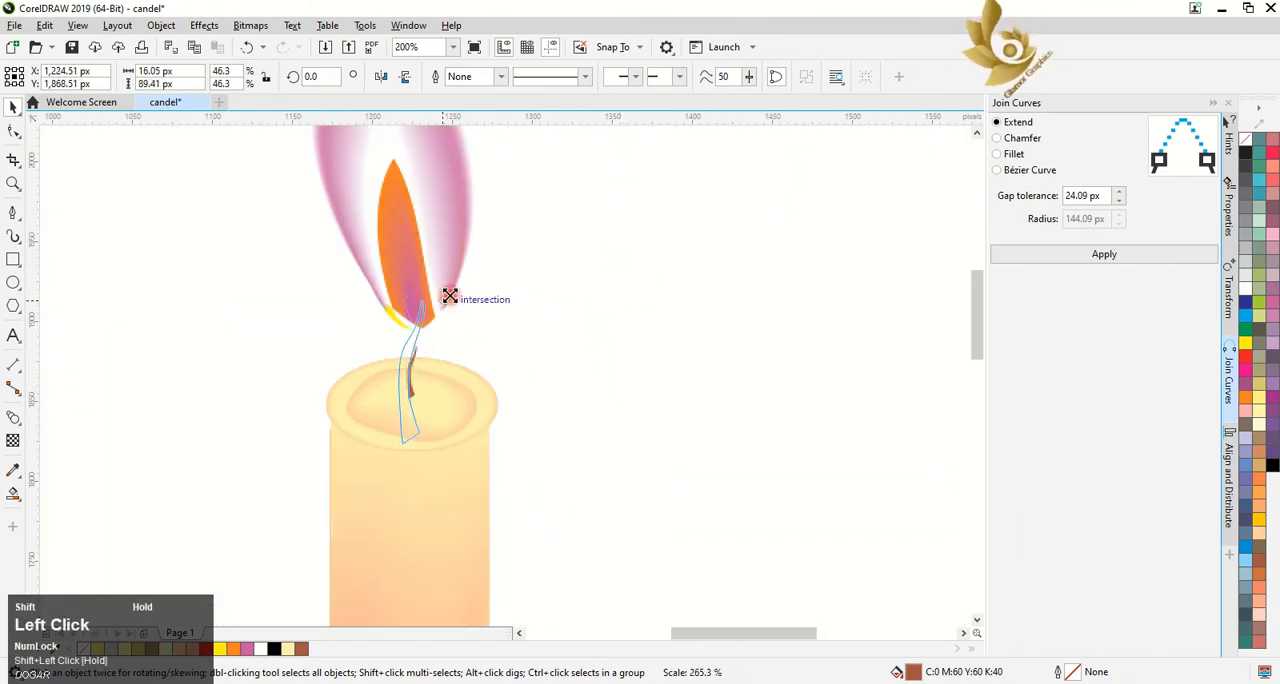
{"action": "mouse_move", "coordinate": [412, 370]}
{"action": "left_mouse_down"}
{"action": "mouse_move", "coordinate": [418, 341]}
{"action": "mouse_move", "coordinate": [411, 382]}
{"action": "left_mouse_up"}
{"action": "scroll", "coordinate": [410, 388], "scroll_direction": "down", "scroll_amount": 3}
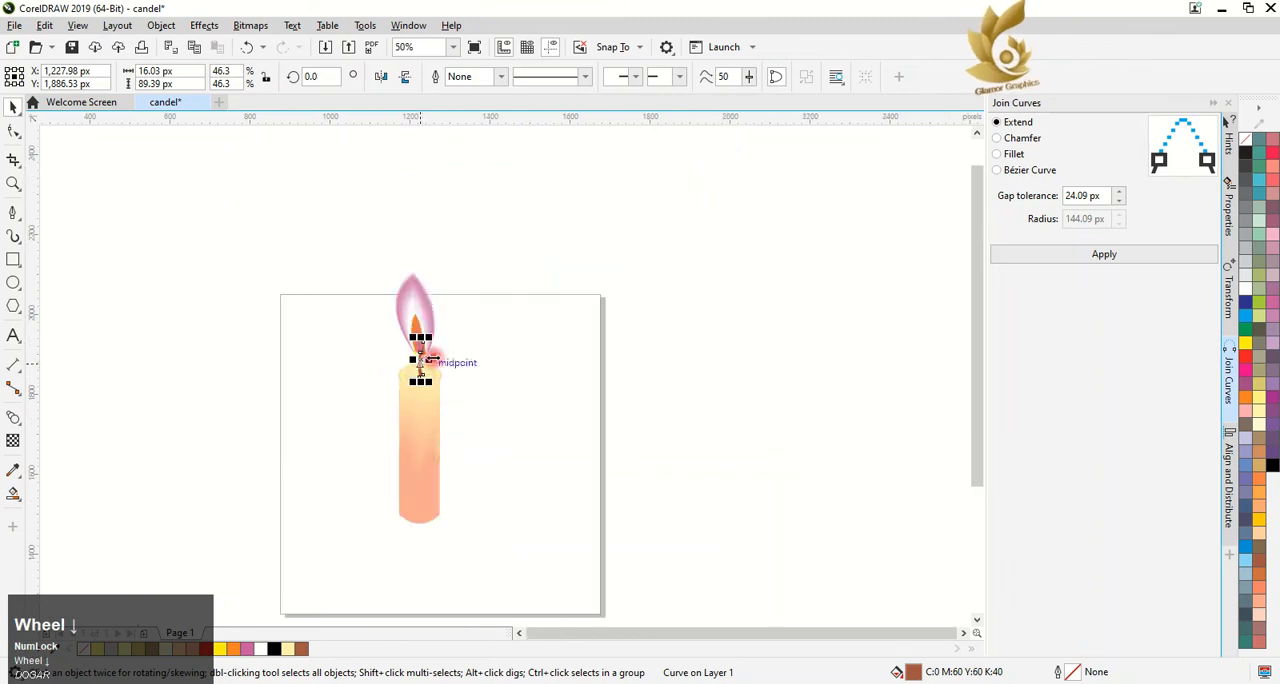
Send all the flame objects to the back of the page so they lie behind the wick
{"action": "left_click", "coordinate": [383, 286]}
{"action": "right_click", "coordinate": [412, 300]}
{"action": "left_click", "coordinate": [349, 254]}
{"action": "left_click_drag", "start_coordinate": [378, 272], "coordinate": [474, 355]}
{"action": "right_click", "coordinate": [426, 322]}
{"action": "mouse_move", "coordinate": [600, 432]}
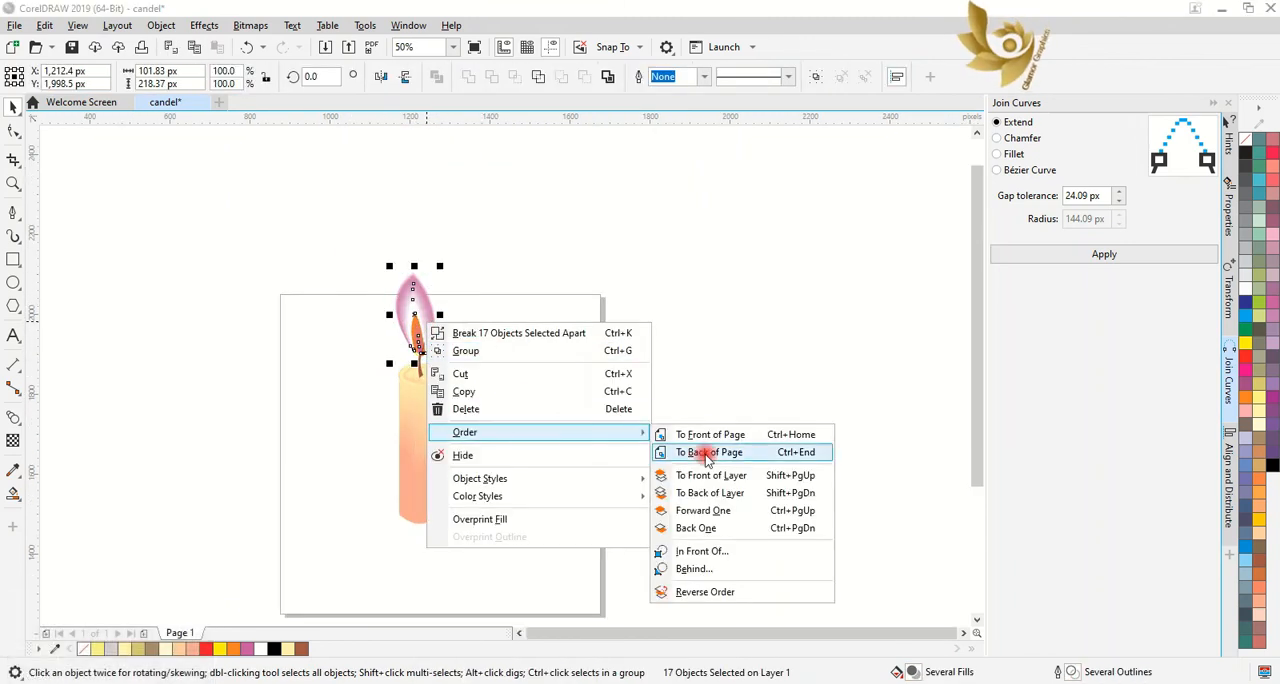
{"action": "left_click", "coordinate": [694, 449]}
{"action": "scroll", "coordinate": [407, 372], "scroll_direction": "up", "scroll_amount": 2}
{"action": "scroll", "coordinate": [470, 321], "scroll_direction": "down", "scroll_amount": 2}
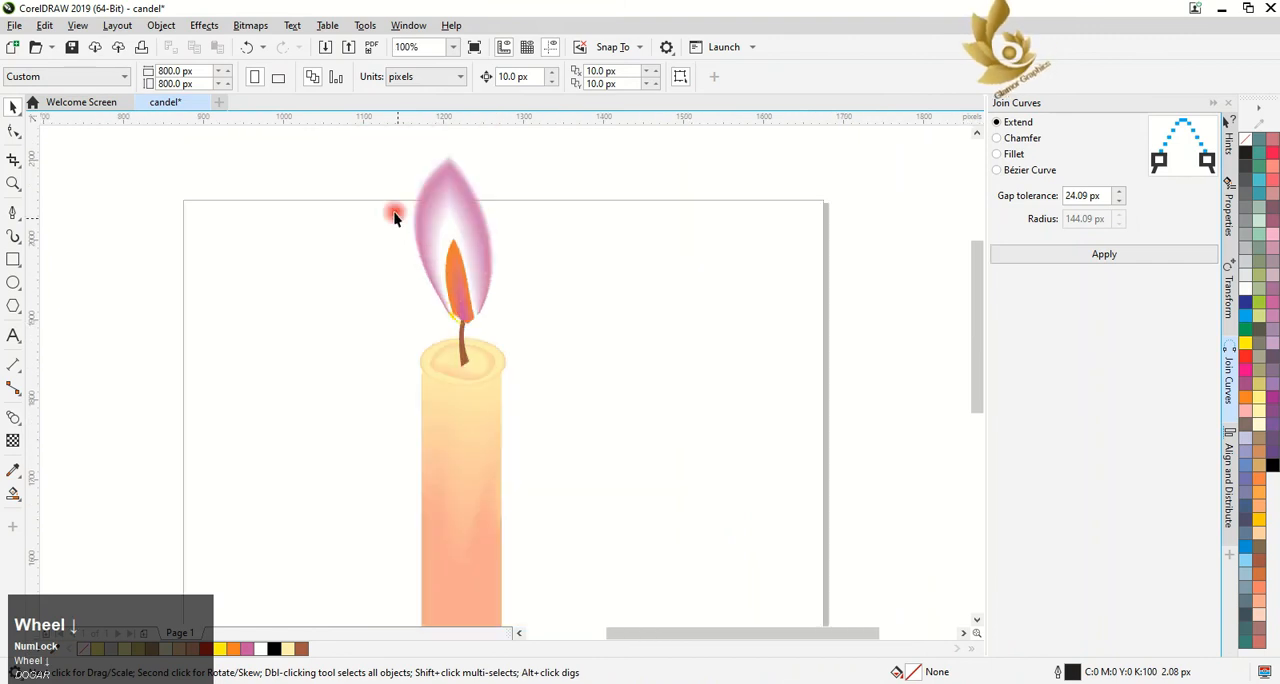
Add an 800 × 800 px page-sized background rectangle without an outline and fill it with light grey
{"action": "left_click_drag", "start_coordinate": [357, 171], "coordinate": [432, 364]}
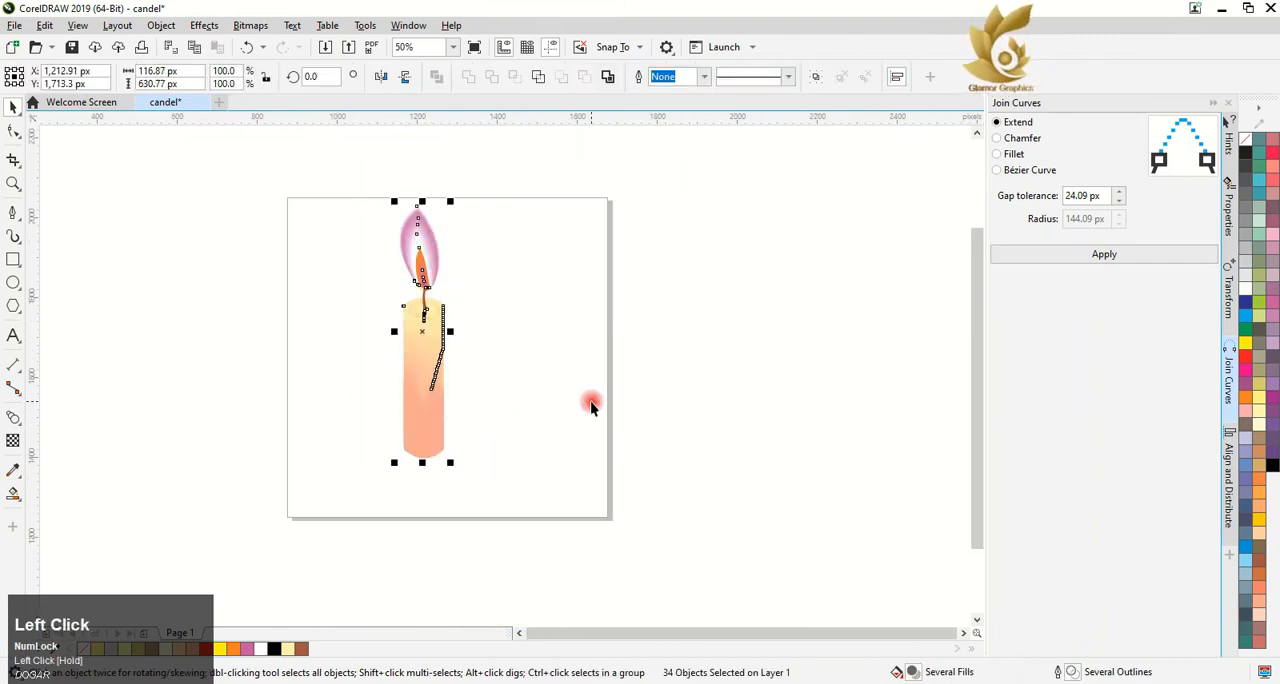
{"action": "double_click", "coordinate": [13, 259]}
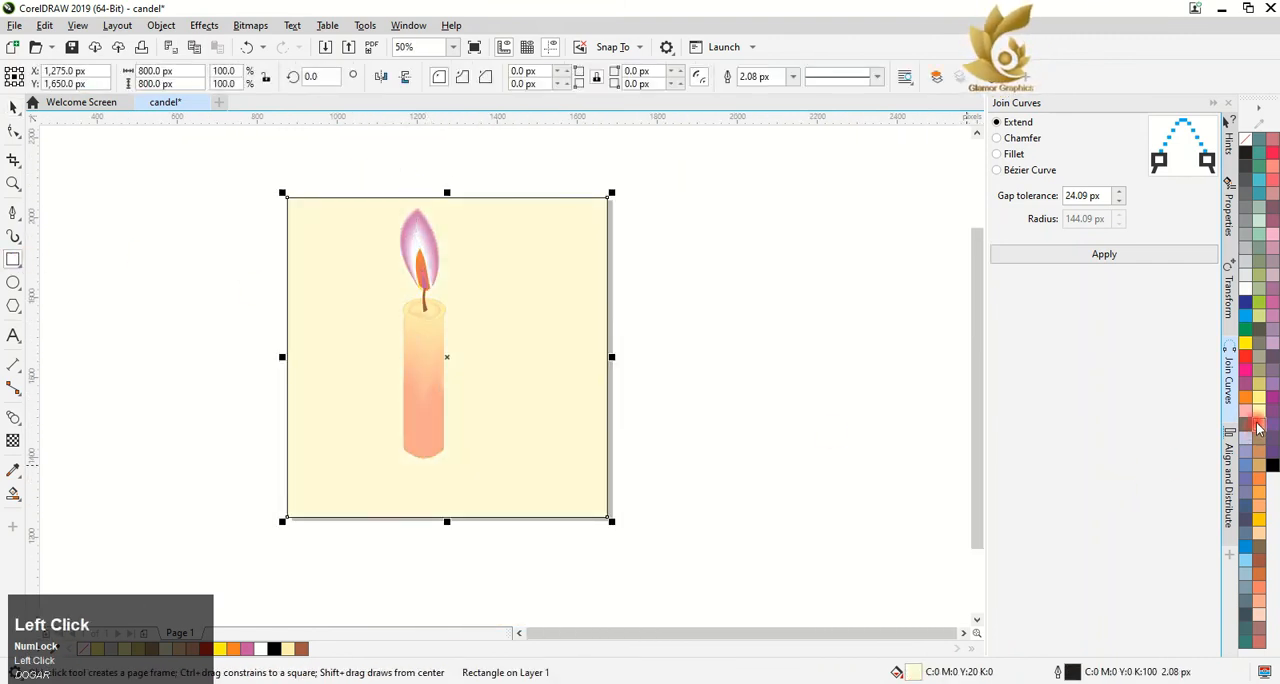
{"action": "right_click", "coordinate": [1245, 139]}
{"action": "left_click", "coordinate": [1271, 466]}
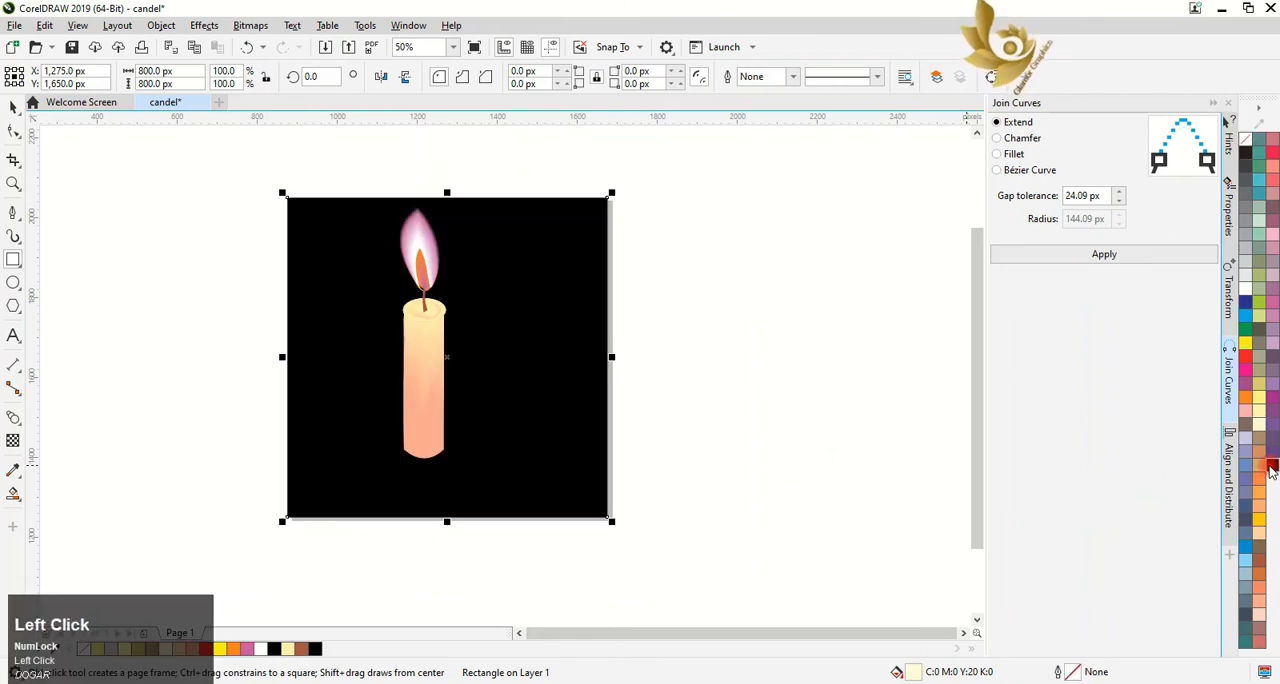
{"action": "left_click", "coordinate": [1258, 387]}
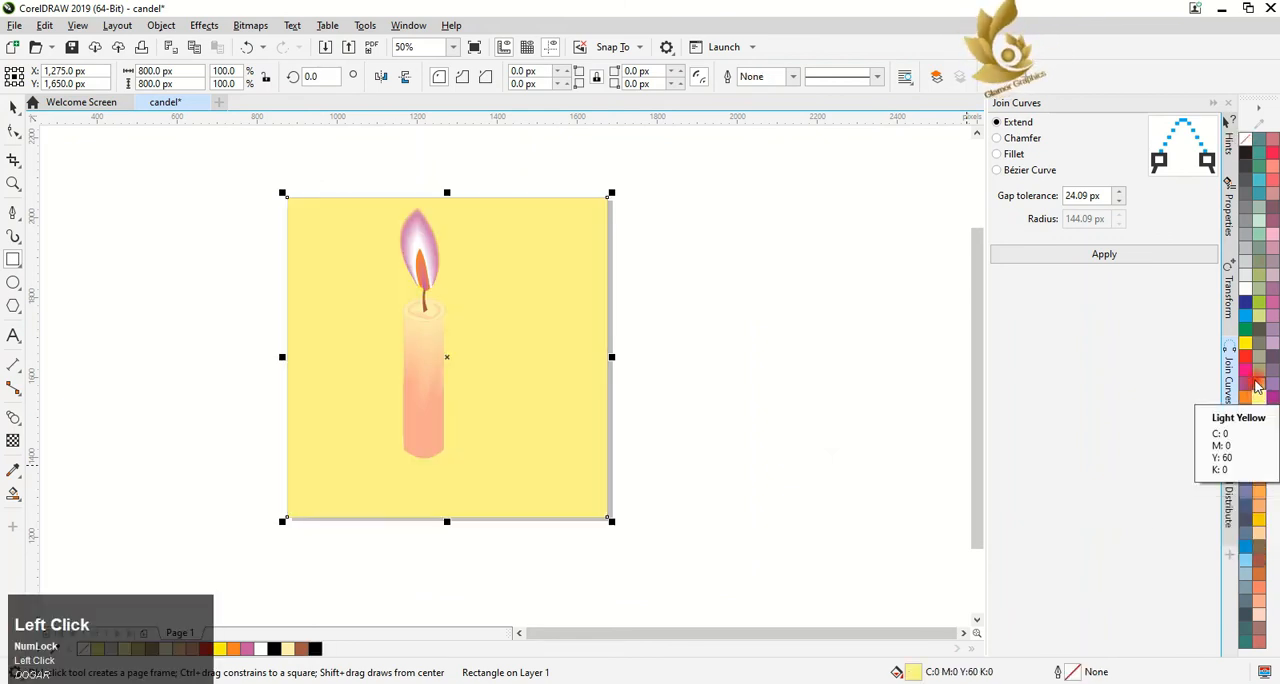
{"action": "left_click", "coordinate": [1245, 248]}
{"action": "left_click", "coordinate": [752, 373]}
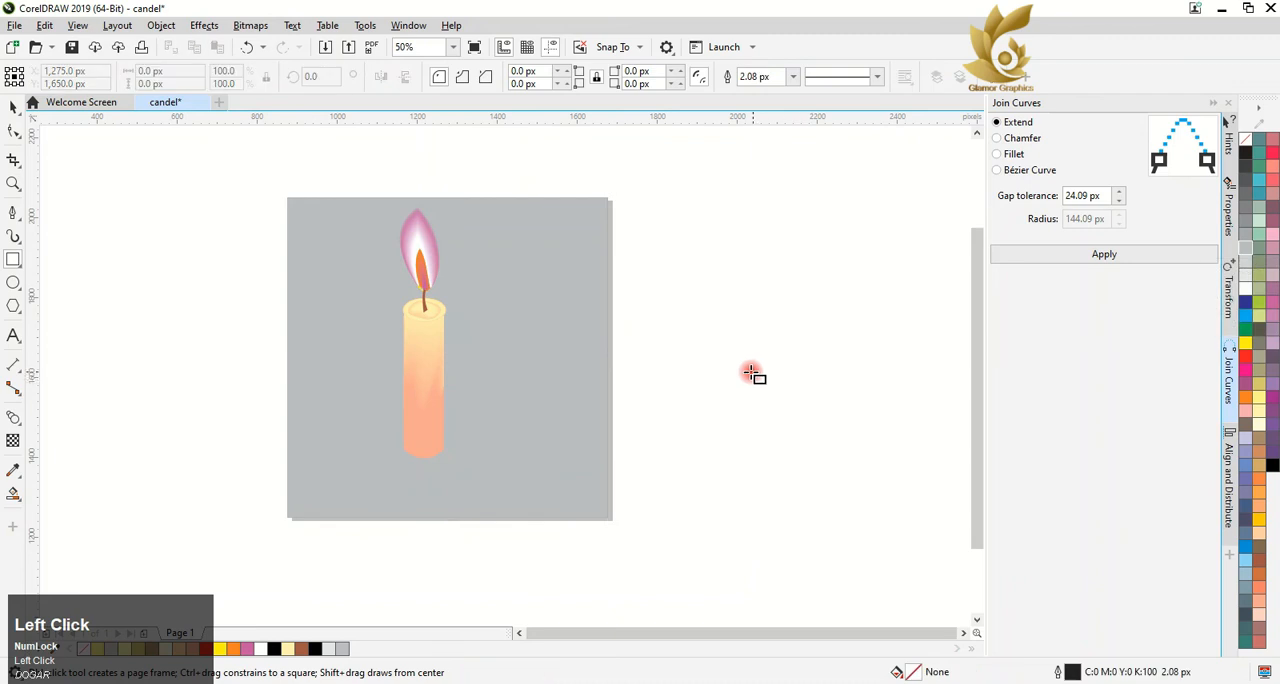
Move the complete candle to the centre of the grey background
{"action": "left_click", "coordinate": [13, 107]}
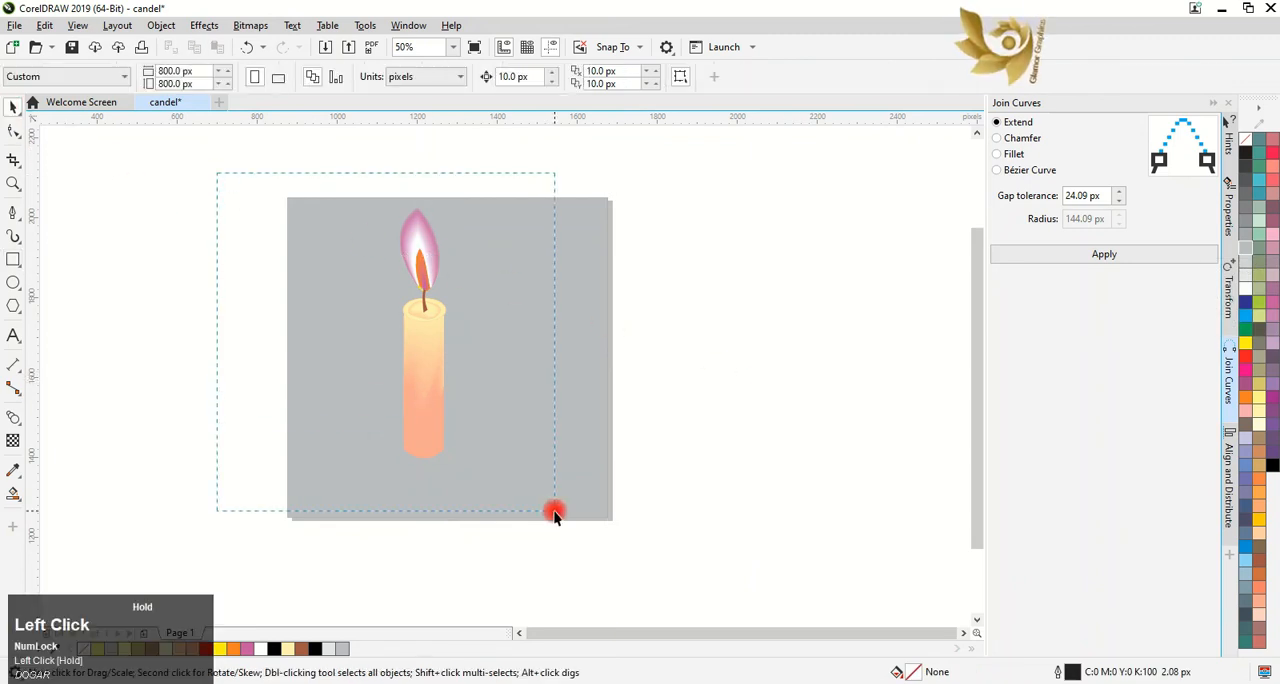
{"action": "left_click_drag", "start_coordinate": [556, 514], "coordinate": [555, 511]}
{"action": "left_click_drag", "start_coordinate": [424, 418], "coordinate": [451, 424]}
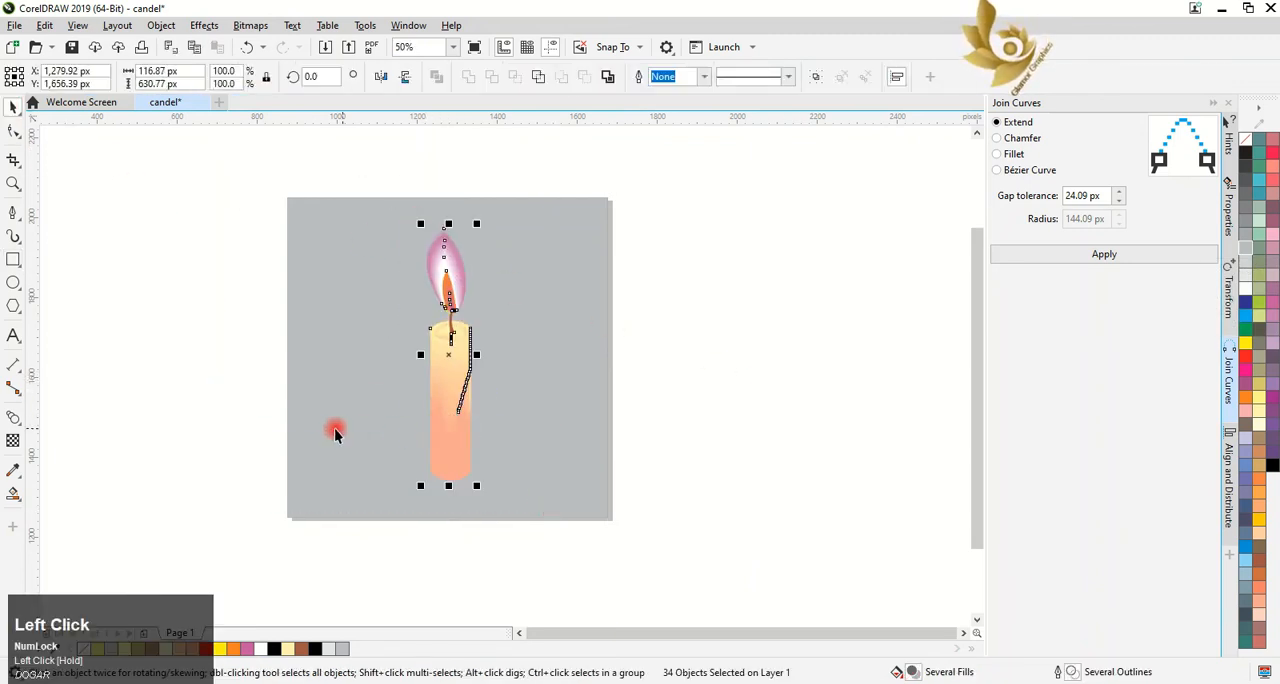
{"action": "left_click", "coordinate": [221, 412]}
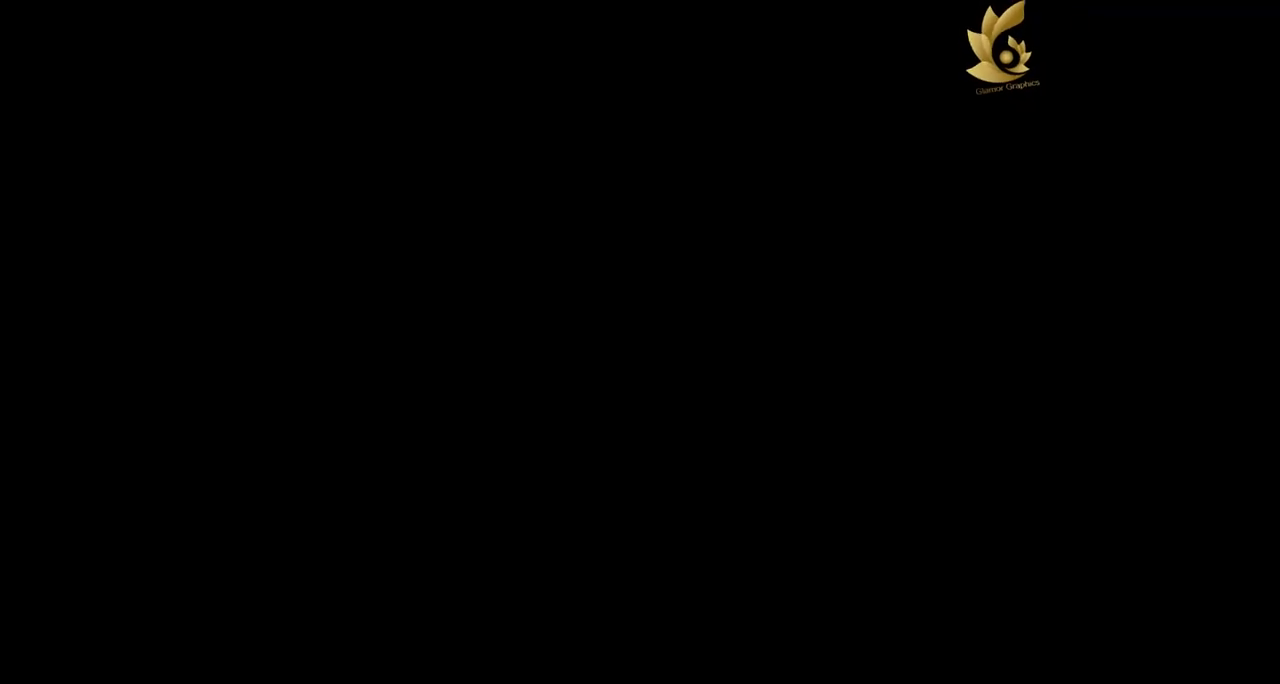